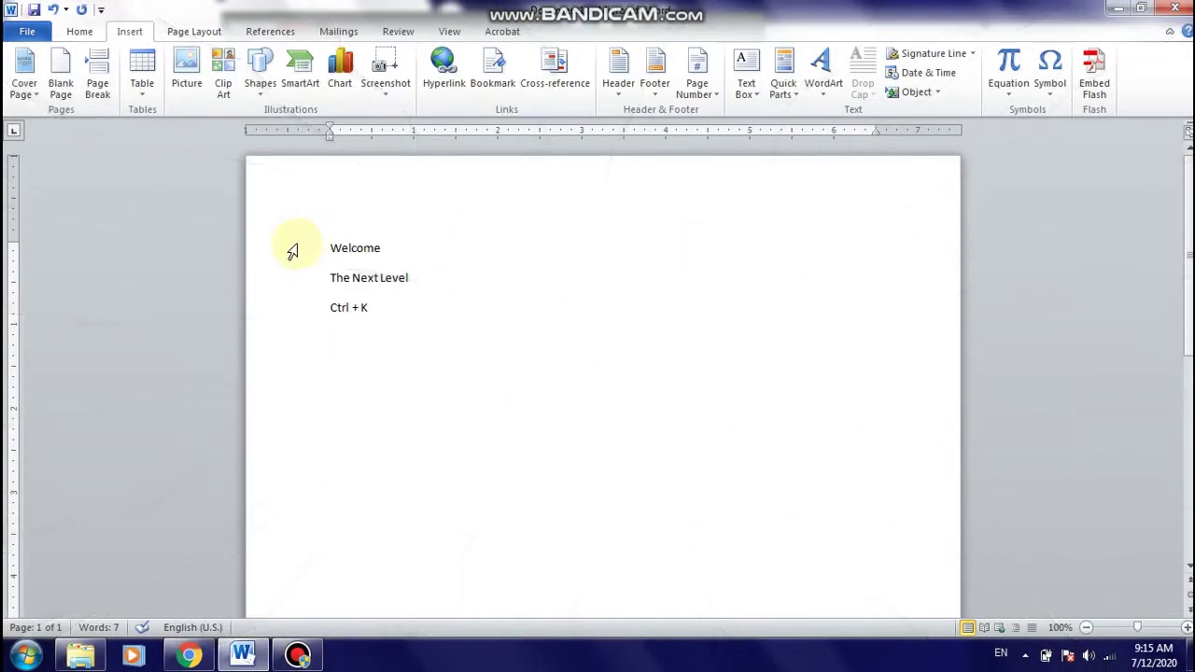
# Enlarge Welcome, then add an enlarged SUBSCRIBE heading below The Next Level
pyautogui.click(293, 252)
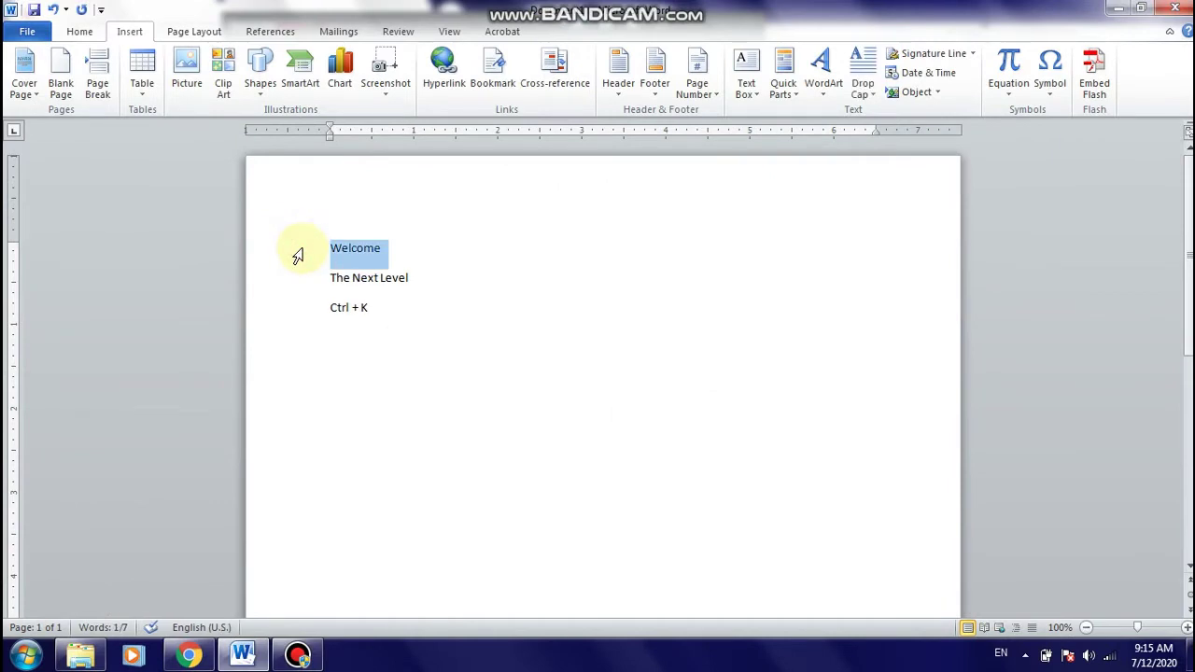
pyautogui.hotkey('ctrl', 'shift', '.')
pyautogui.hotkey('ctrl', 'shift', '.')
pyautogui.hotkey('ctrl', 'shift', '.')
pyautogui.hotkey('ctrl', 'shift', '.')
pyautogui.hotkey('ctrl', 'shift', '.')
pyautogui.press('Down')
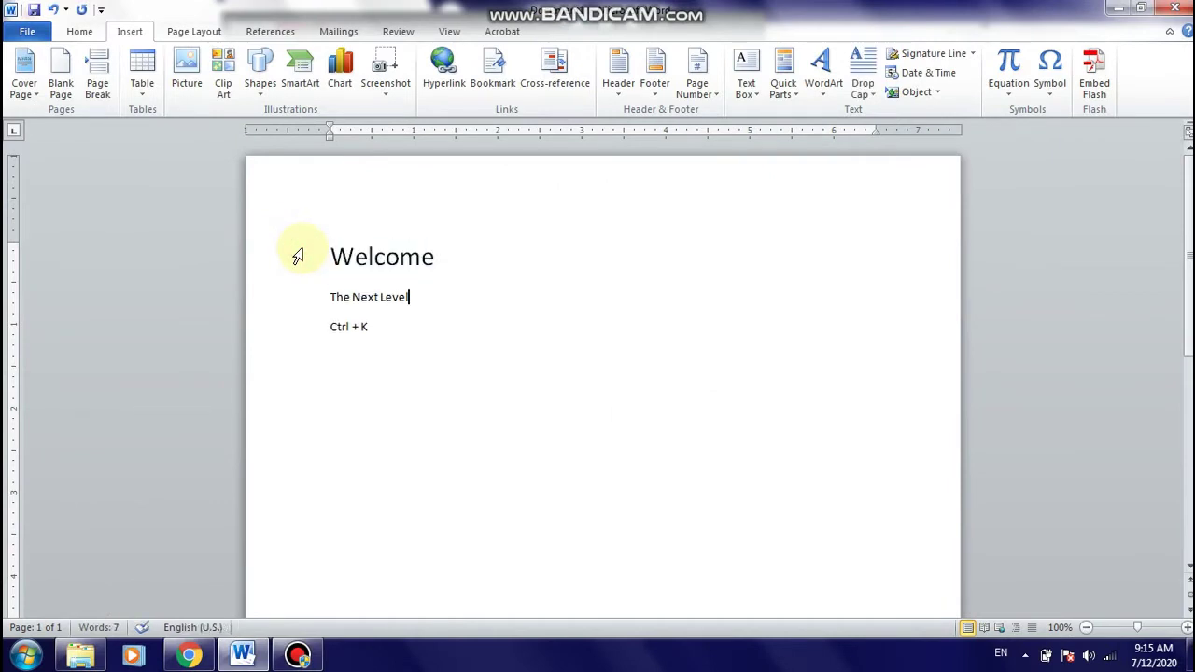
pyautogui.press('Return')
pyautogui.write('S')
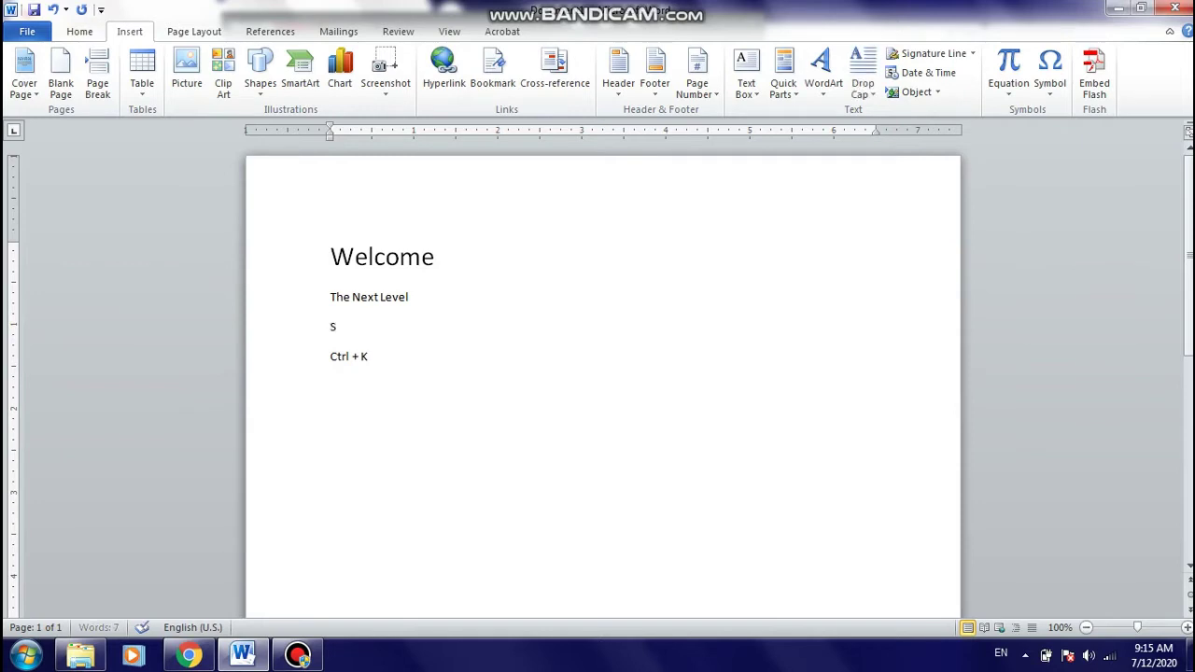
pyautogui.write('UBSCRIBE')
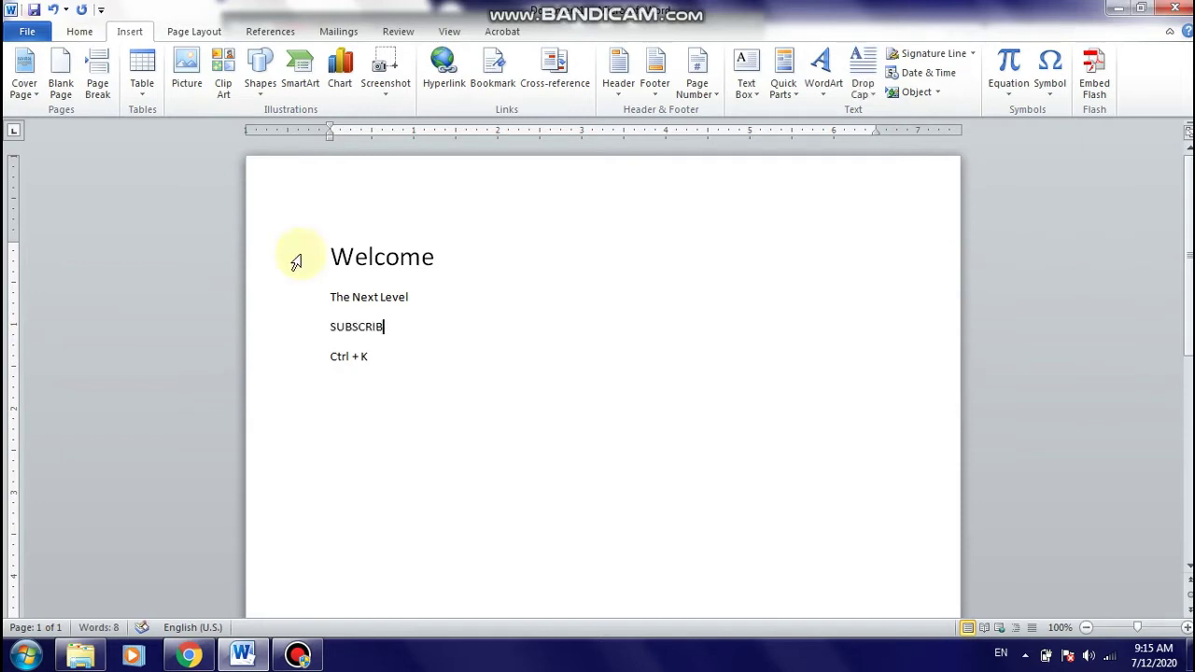
pyautogui.hotkey('shift', 'Home')
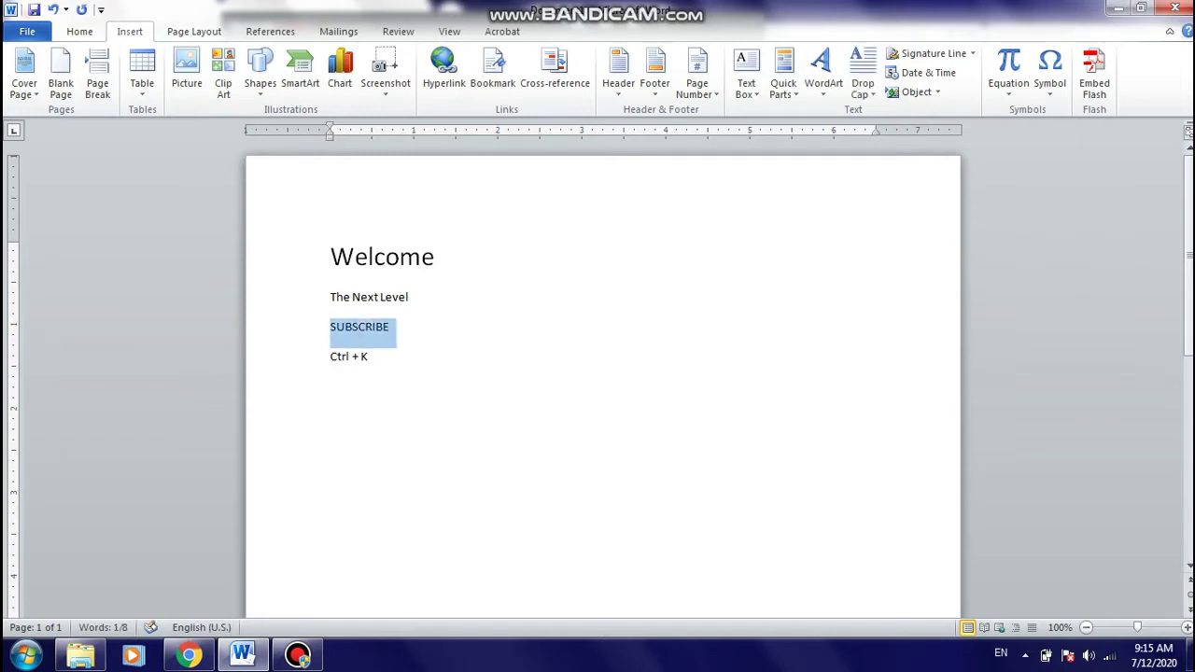
pyautogui.hotkey('ctrl', ']')
pyautogui.hotkey('ctrl', ']')
pyautogui.hotkey('ctrl', ']')
pyautogui.hotkey('ctrl', ']')
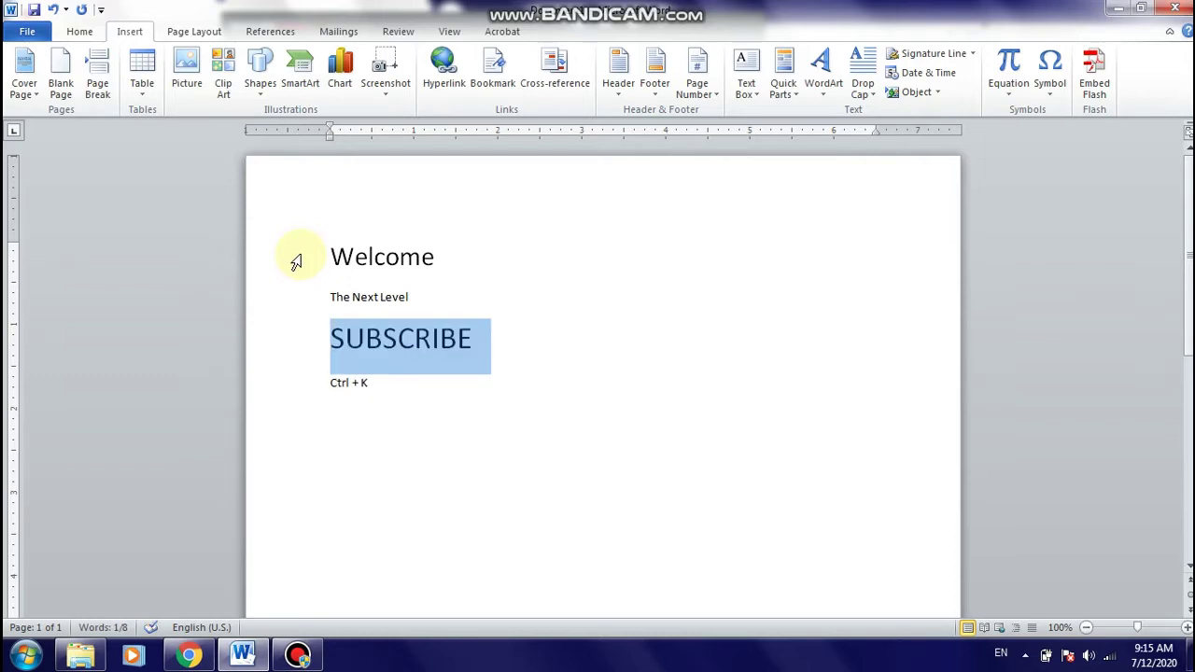
# Add a 'Watch videos completely' line above Ctrl + K, correcting Completely to lowercase
pyautogui.press('Down')
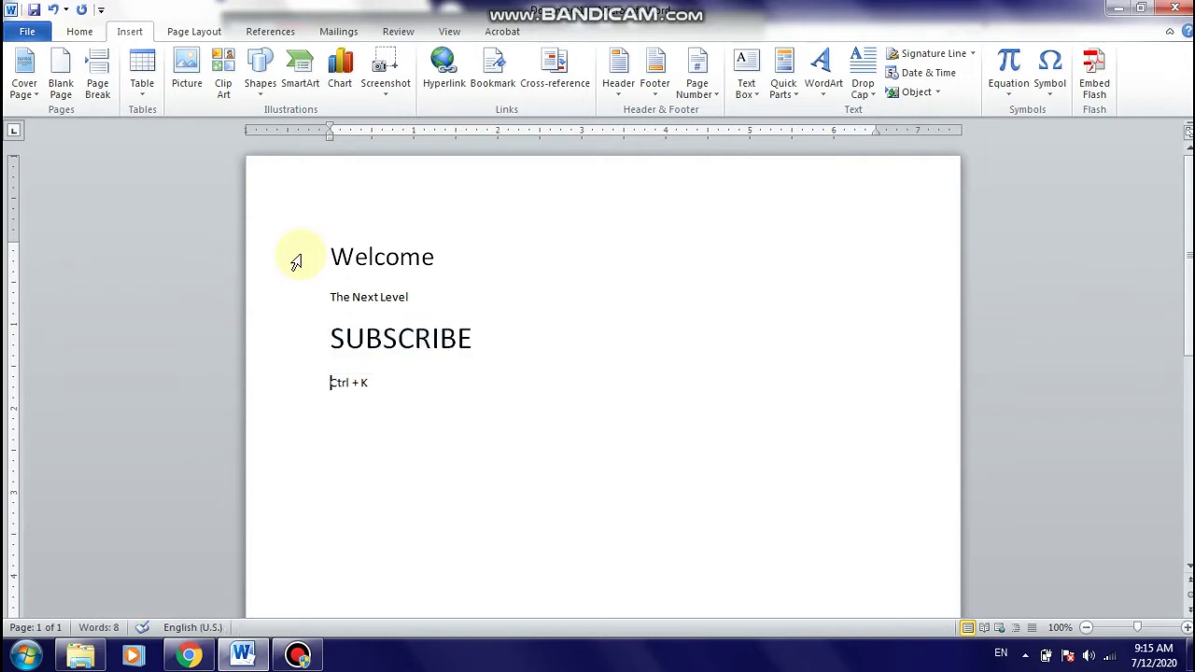
pyautogui.press('Return')
pyautogui.press('Up')
pyautogui.write('Watc')
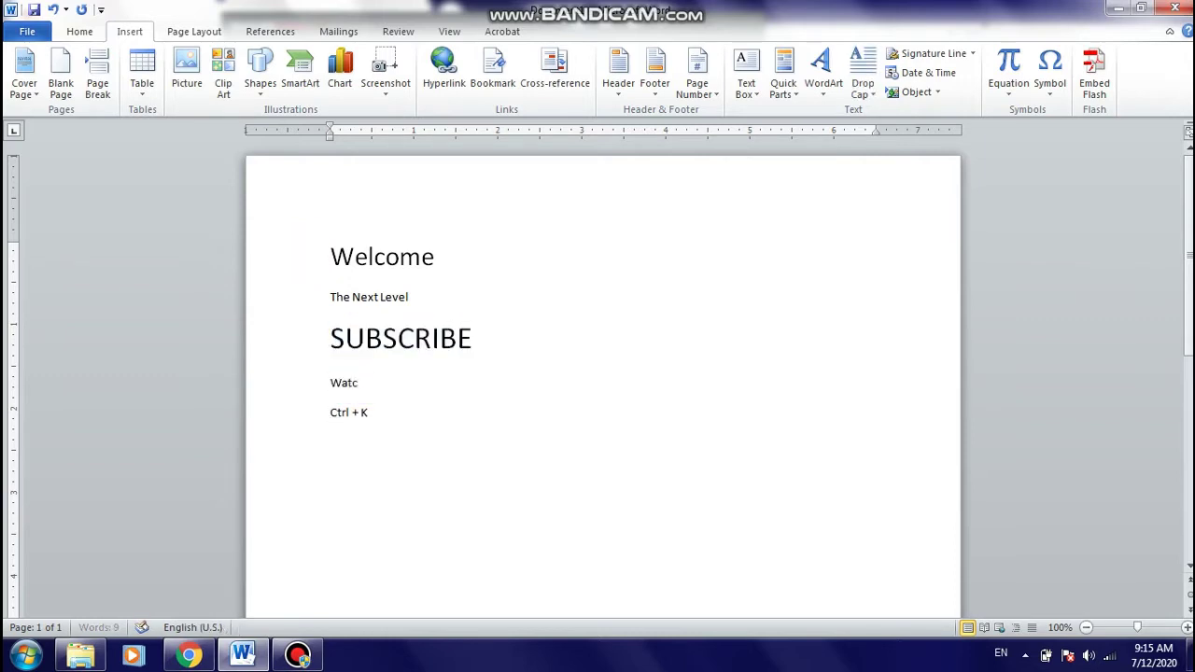
pyautogui.write('h vid')
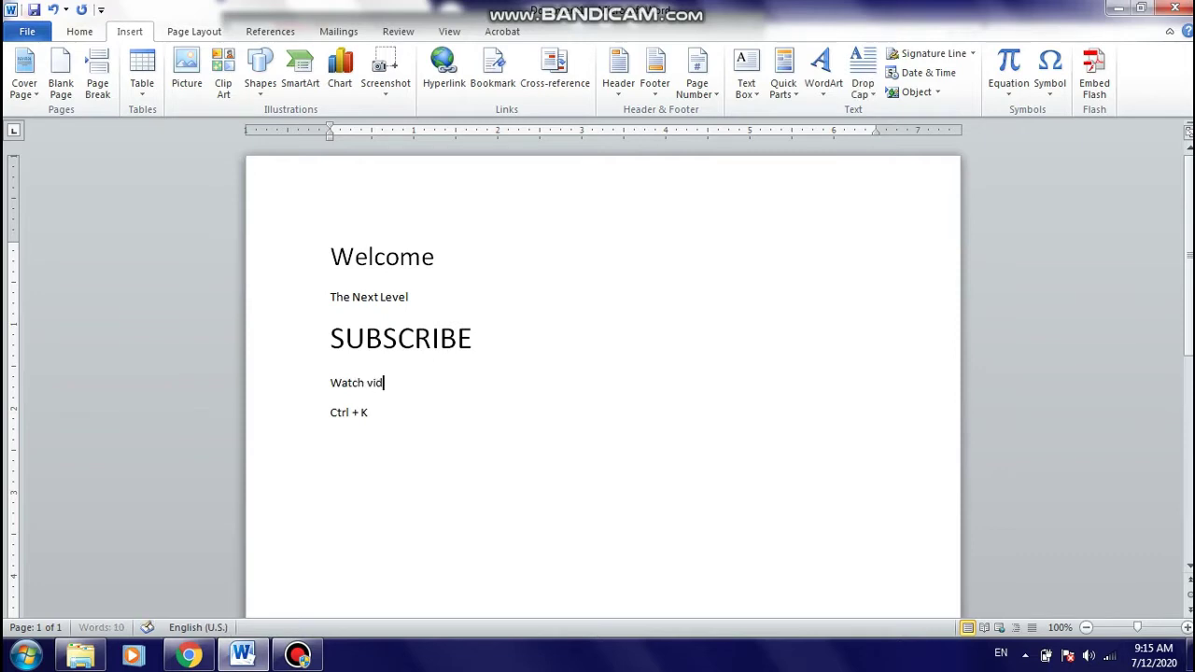
pyautogui.write('eos Com')
pyautogui.write('plete')
pyautogui.write('ly')
pyautogui.press('Return')
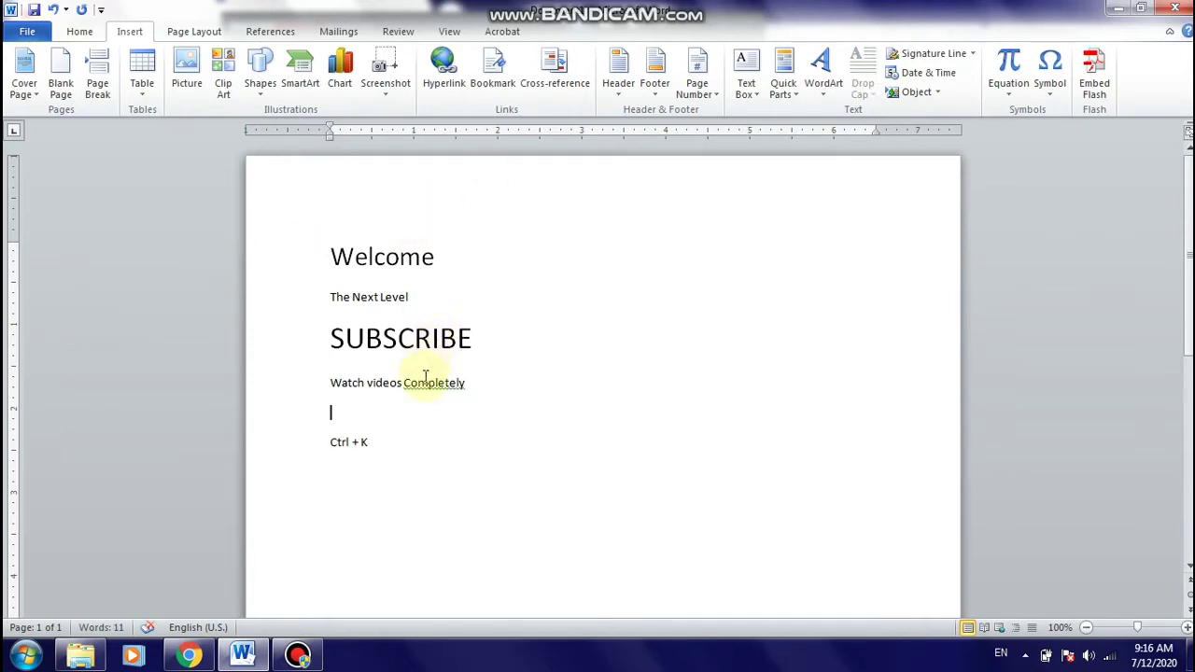
pyautogui.rightClick(460, 385)
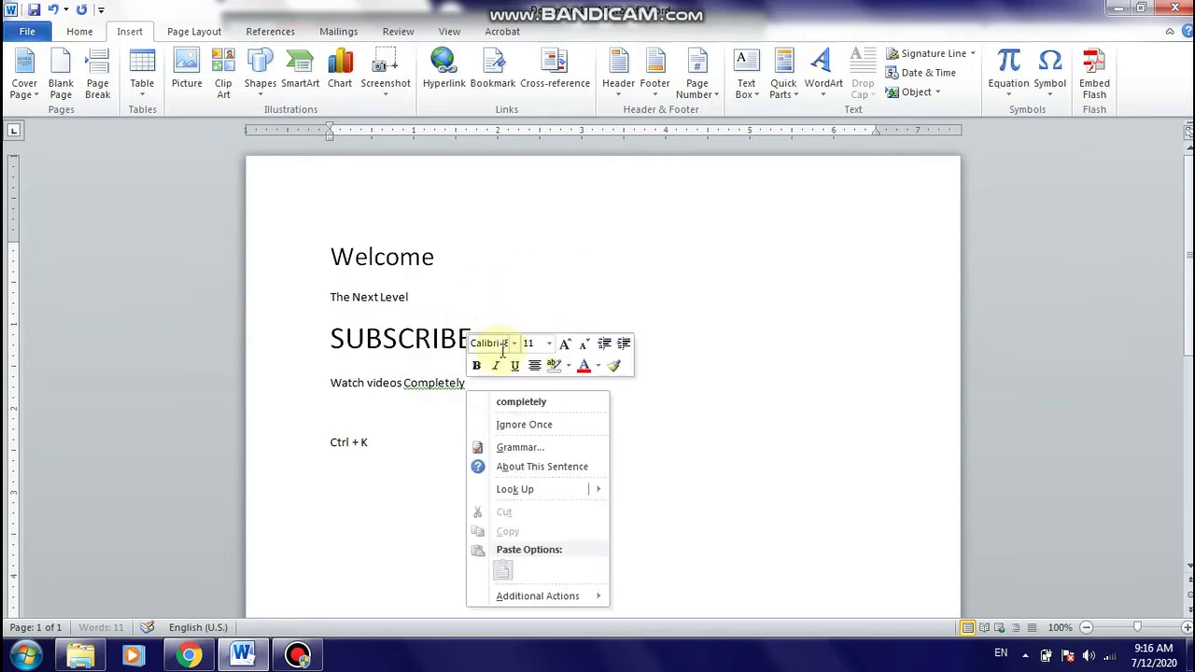
pyautogui.click(182, 480)
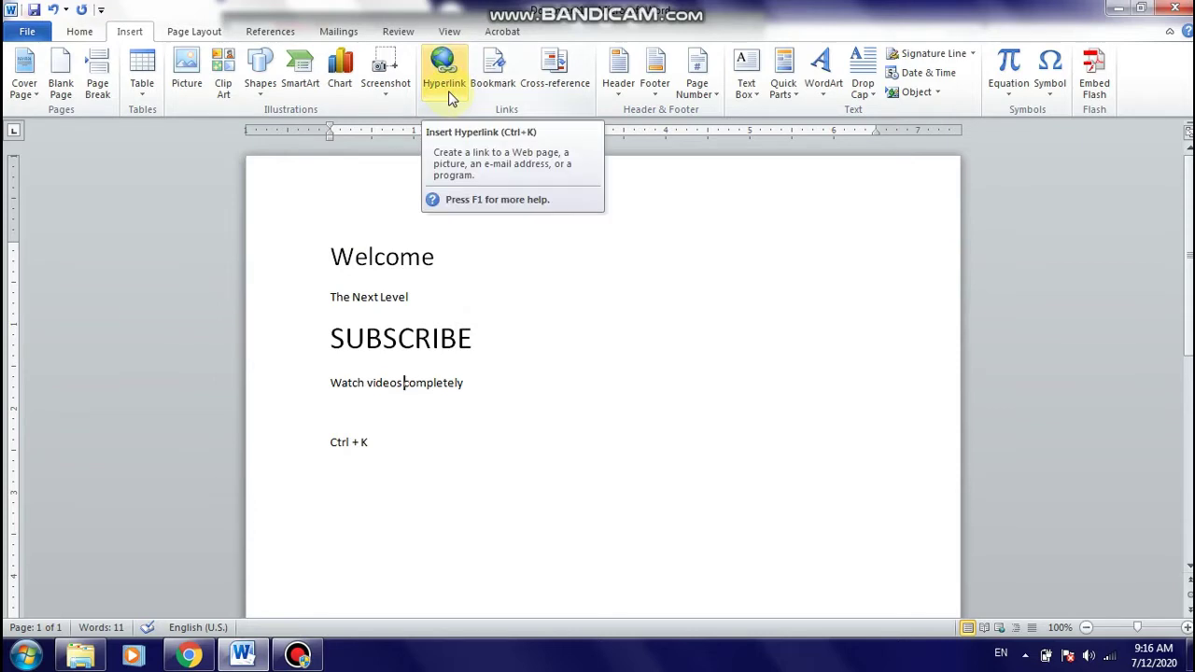
# Enlarge the Ctrl + K line several sizes, then switch to Chrome's 'corporate' image results
pyautogui.click(287, 448)
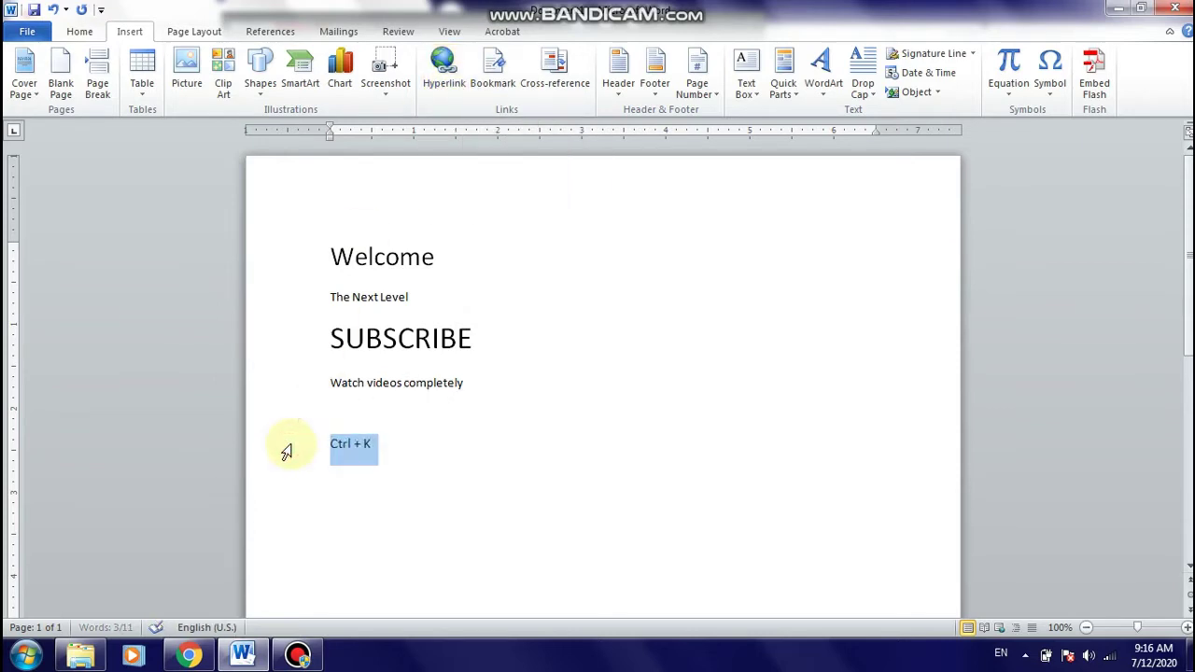
pyautogui.hotkey('ctrl', 'shift', '.')
pyautogui.hotkey('ctrl', 'shift', '.')
pyautogui.hotkey('ctrl', 'shift', '.')
pyautogui.hotkey('ctrl', 'shift', '.')
pyautogui.hotkey('ctrl', 'shift', '.')
pyautogui.hotkey('ctrl', 'shift', '.')
pyautogui.press('Up')
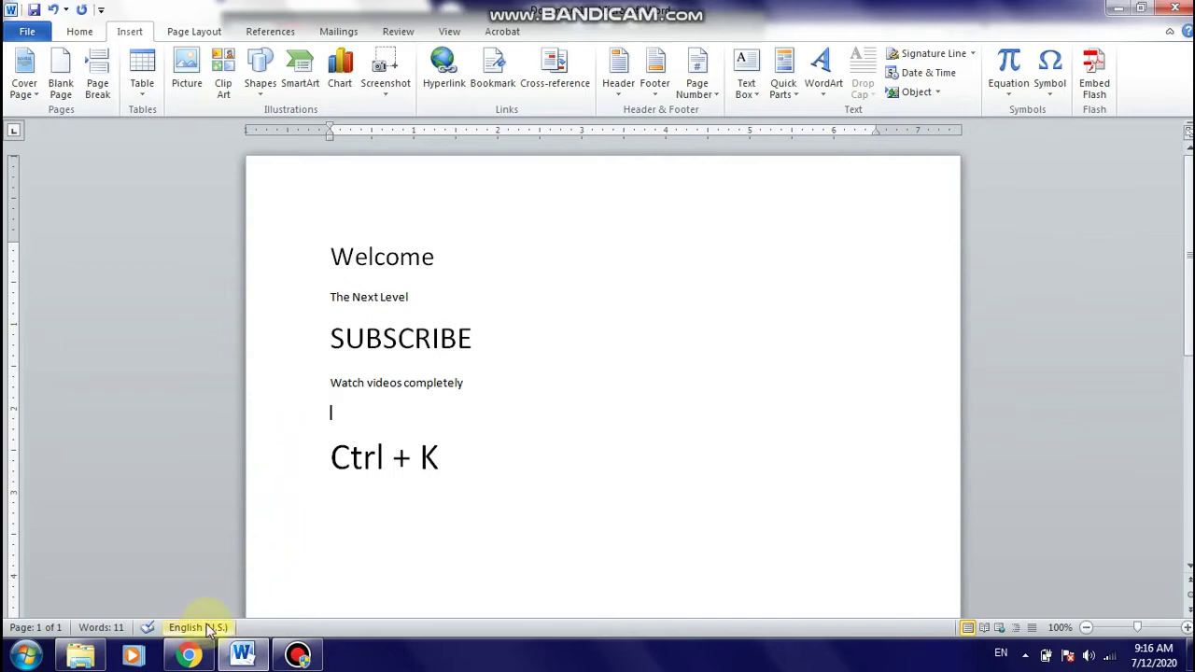
pyautogui.click(189, 653)
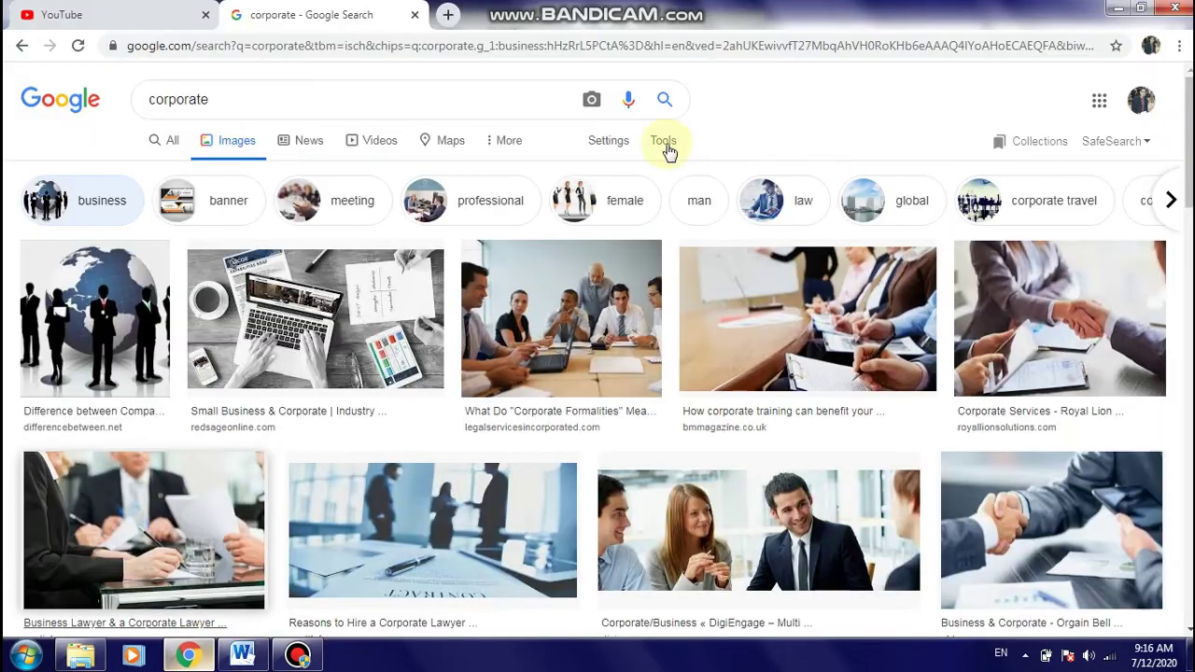
# Open the Dictionary.com definition of 'corporate' from Google's All results, then return to Word
pyautogui.click(166, 140)
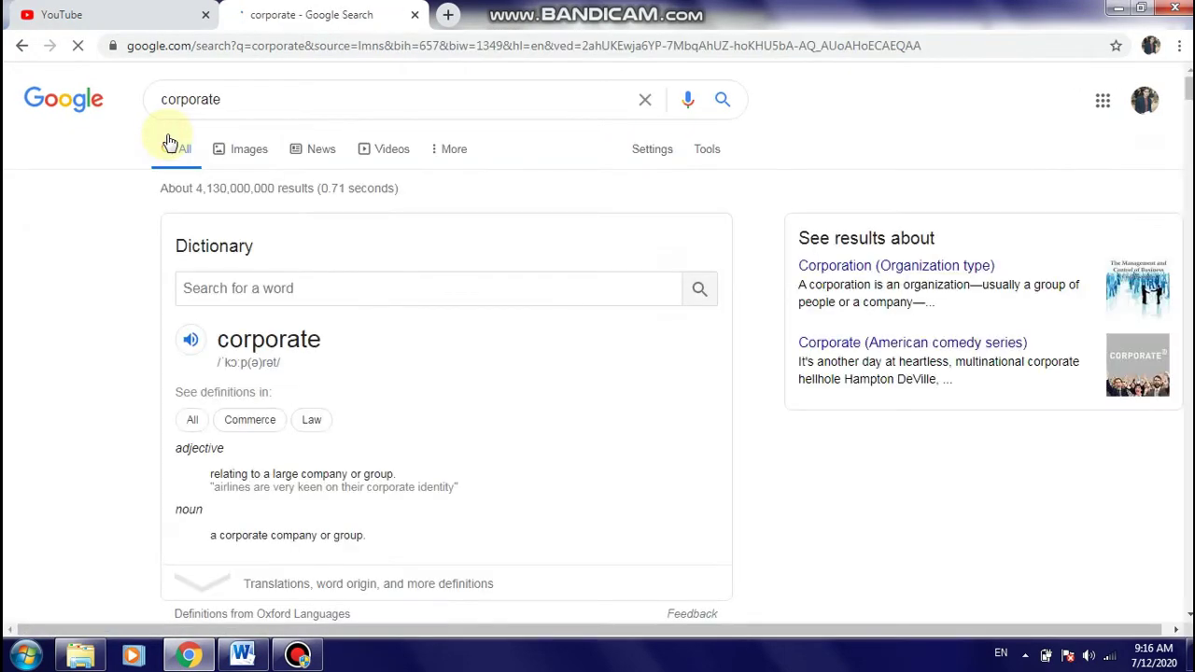
pyautogui.scroll(-5, 80, 320)
pyautogui.scroll(-3, 81, 321)
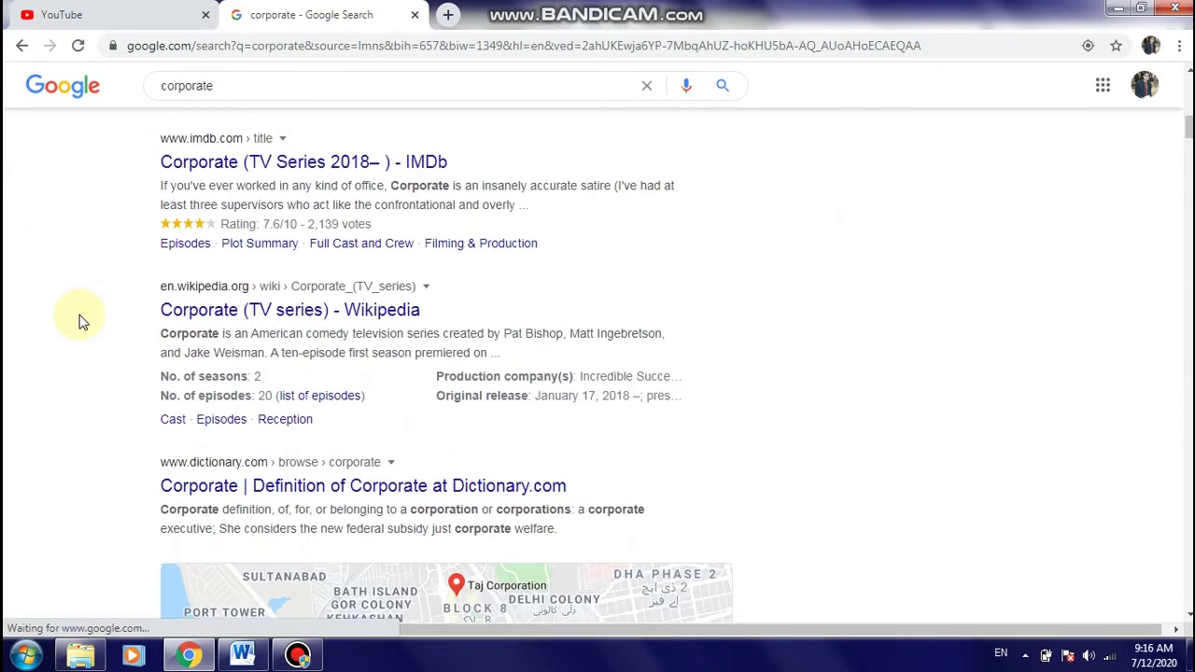
pyautogui.scroll(-3, 81, 320)
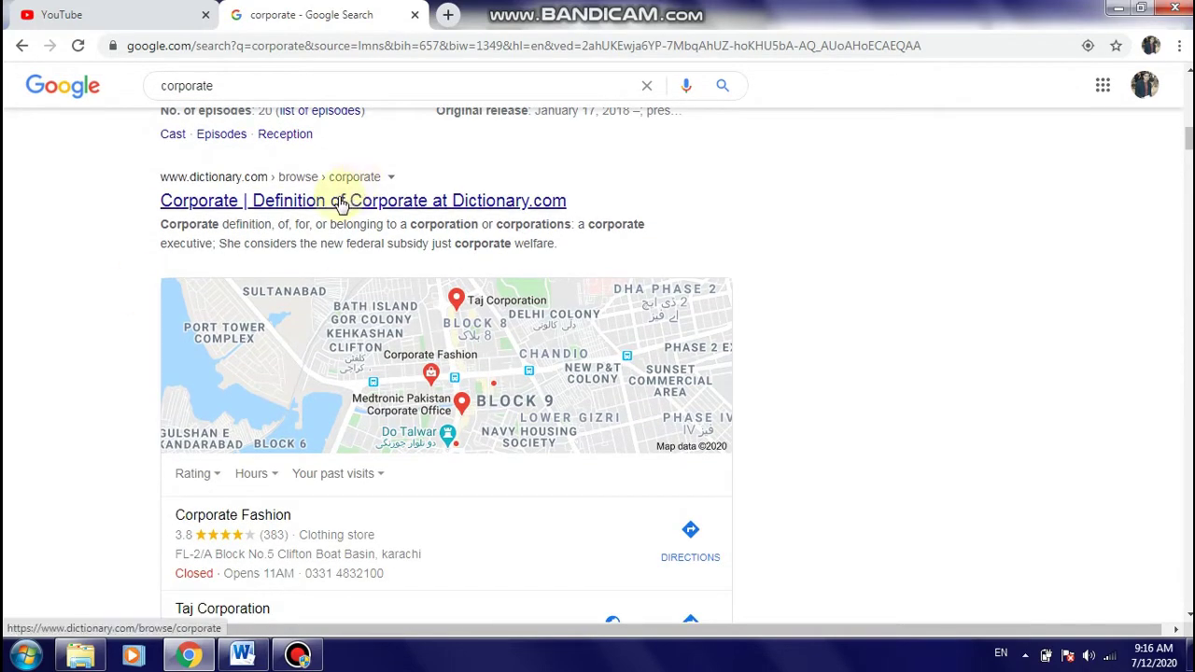
pyautogui.click(338, 202)
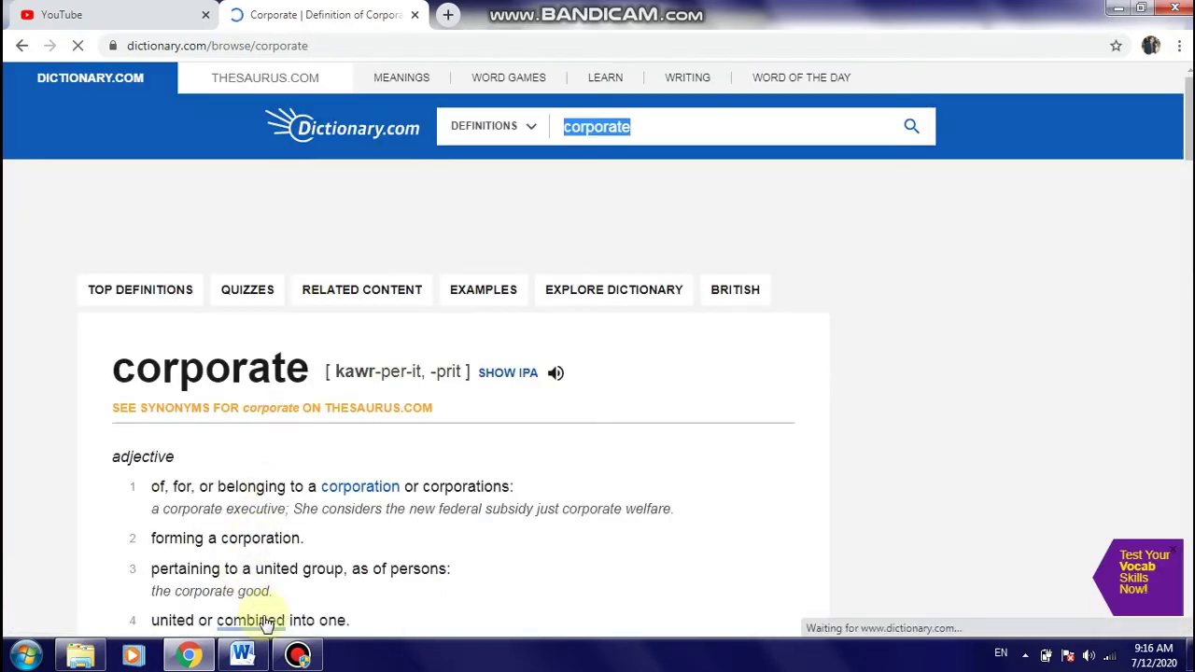
pyautogui.click(245, 657)
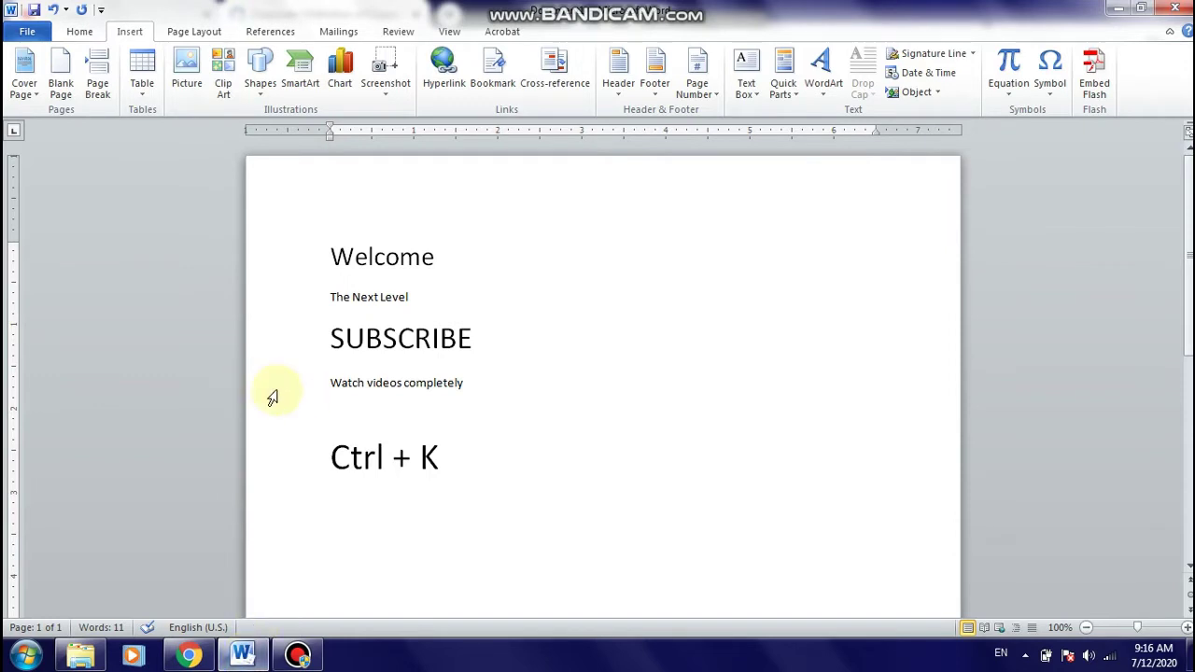
# Insert a hyperlink to LESSONS.docx from My Documents on the empty line
pyautogui.click(448, 83)
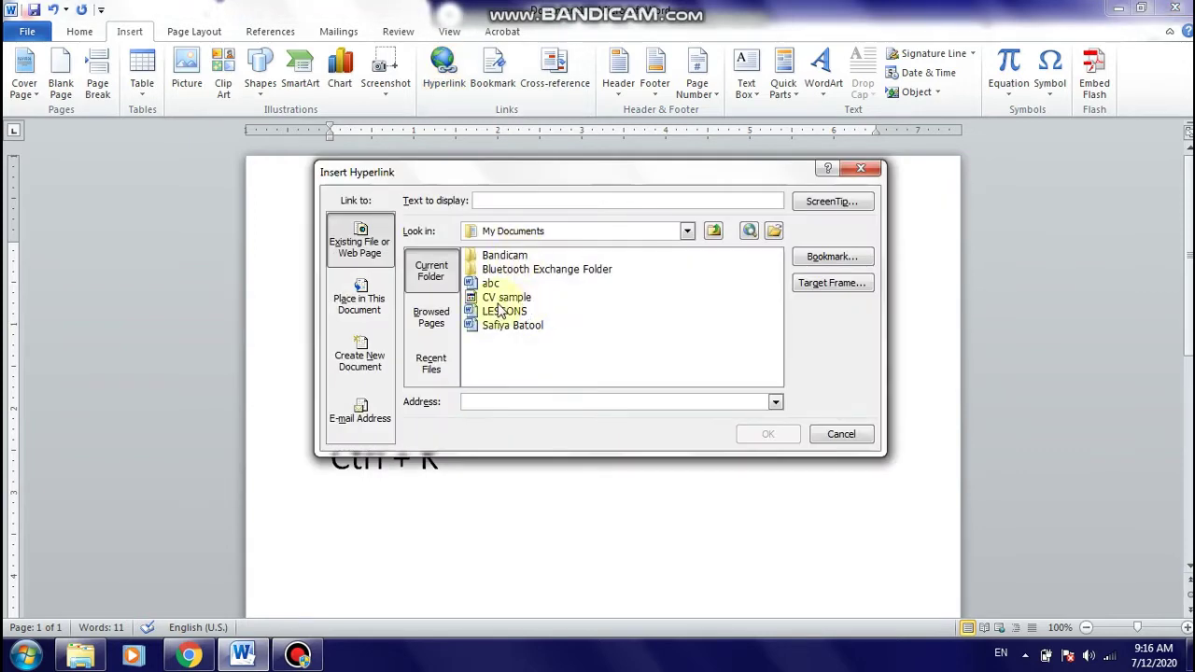
pyautogui.click(502, 312)
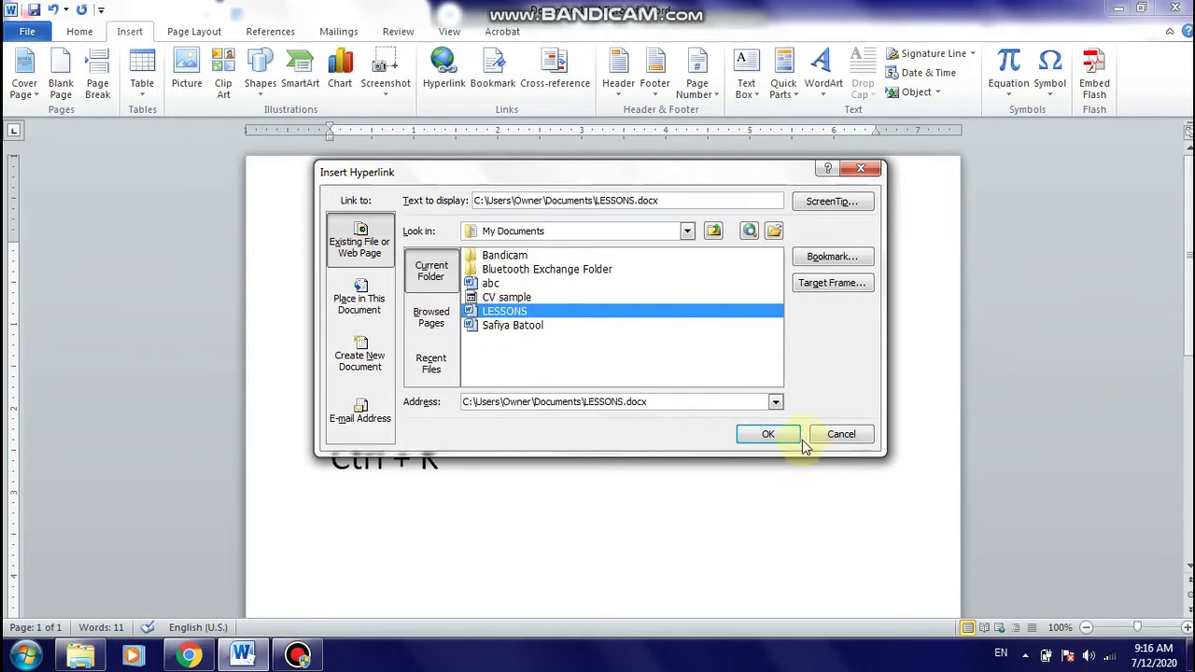
pyautogui.click(756, 433)
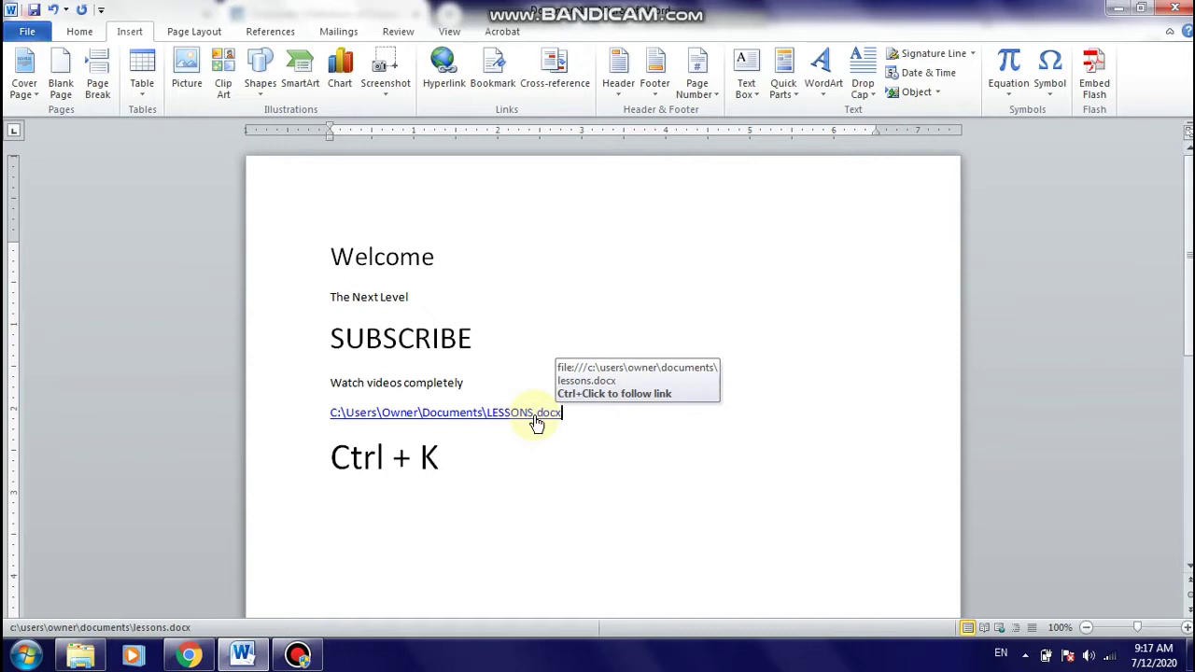
pyautogui.keyDown('ctrl'); pyautogui.click(534, 418); pyautogui.keyUp('ctrl')
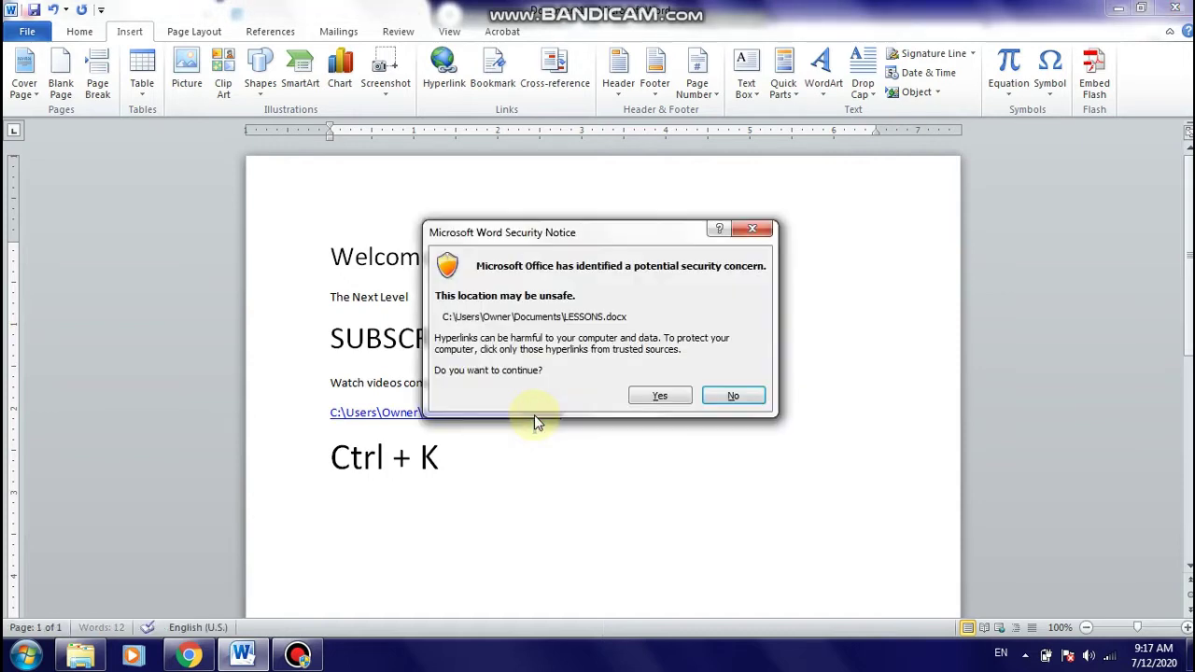
pyautogui.click(654, 398)
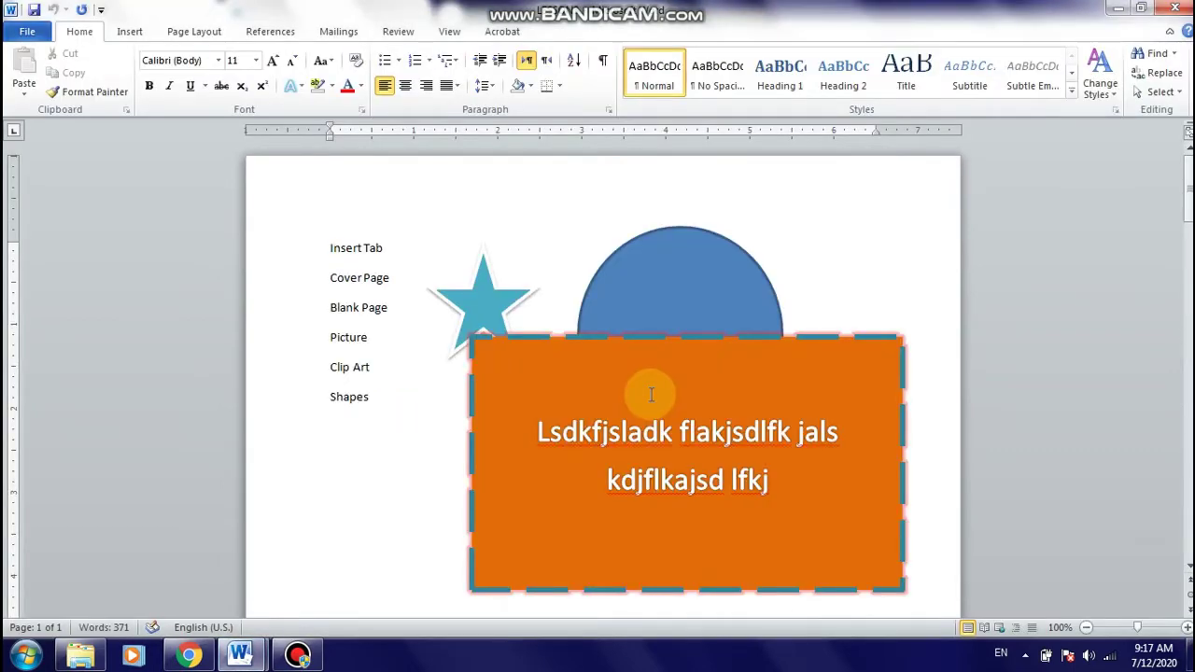
pyautogui.scroll(-5, 652, 394)
pyautogui.scroll(-10, 650, 394)
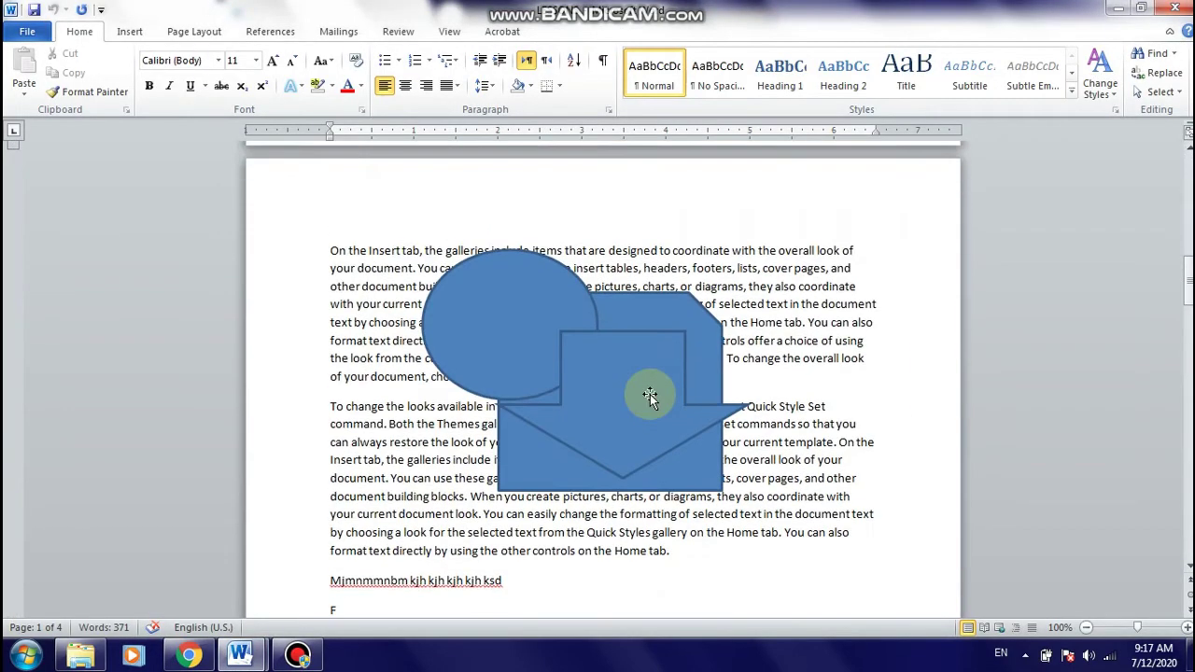
pyautogui.middleClick(650, 394)
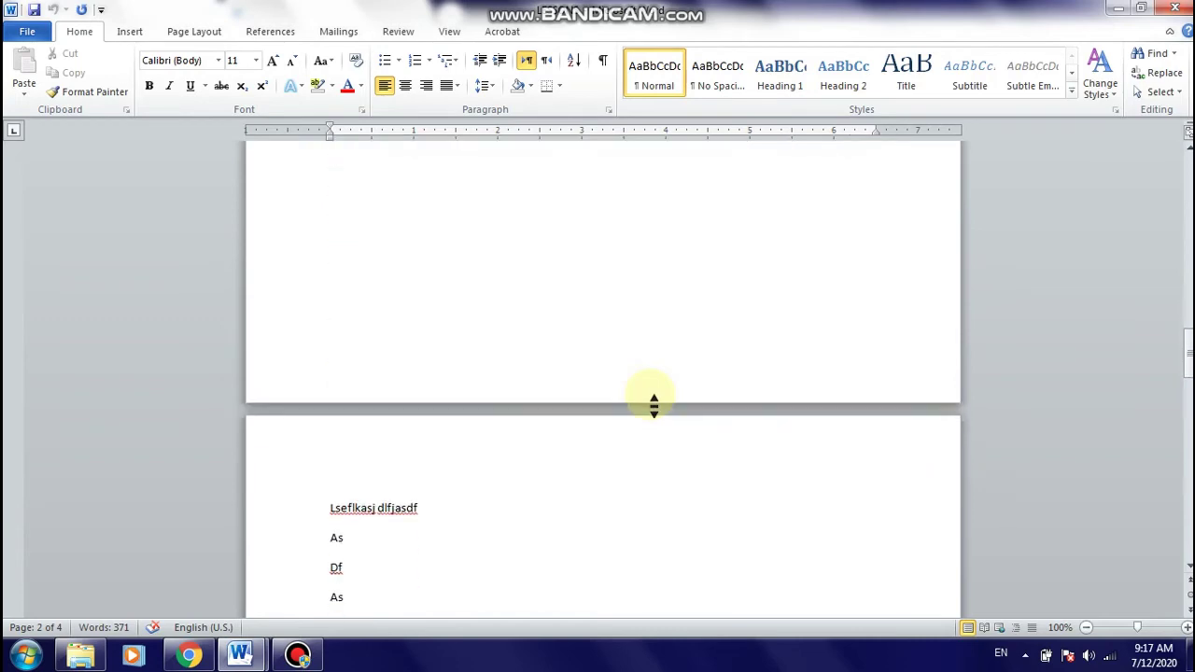
pyautogui.click(1174, 7)
pyautogui.click(577, 412)
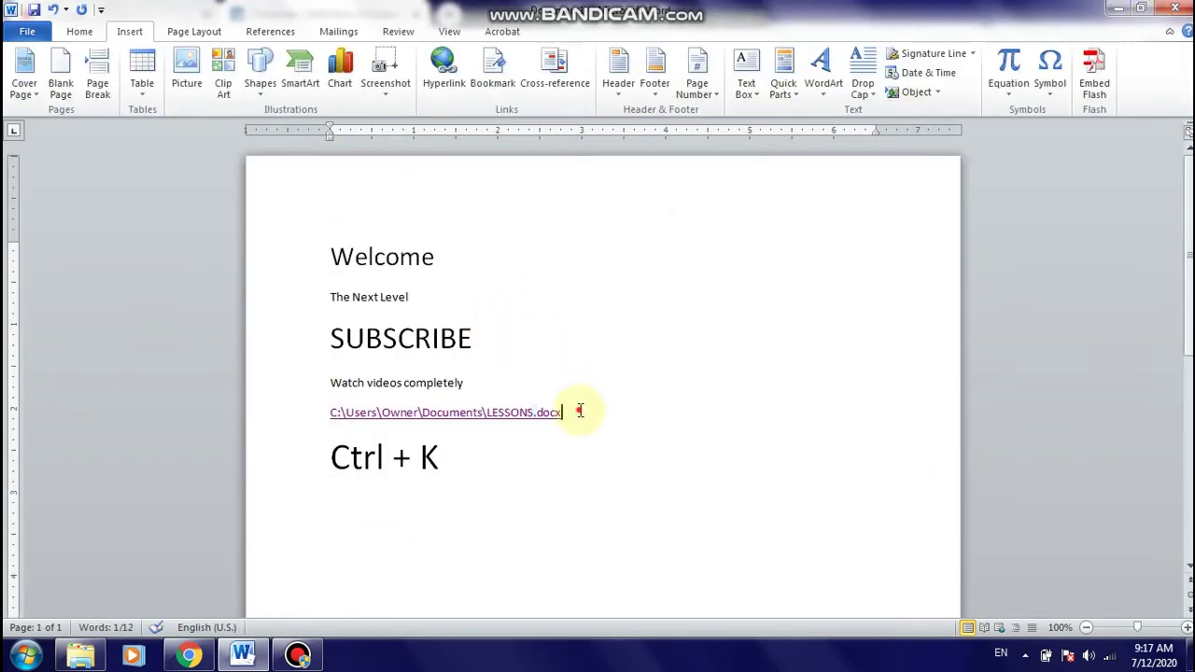
# Add an empty line below Ctrl + K and browse Recent Files in Insert Hyperlink
pyautogui.click(536, 456)
pyautogui.press('Return')
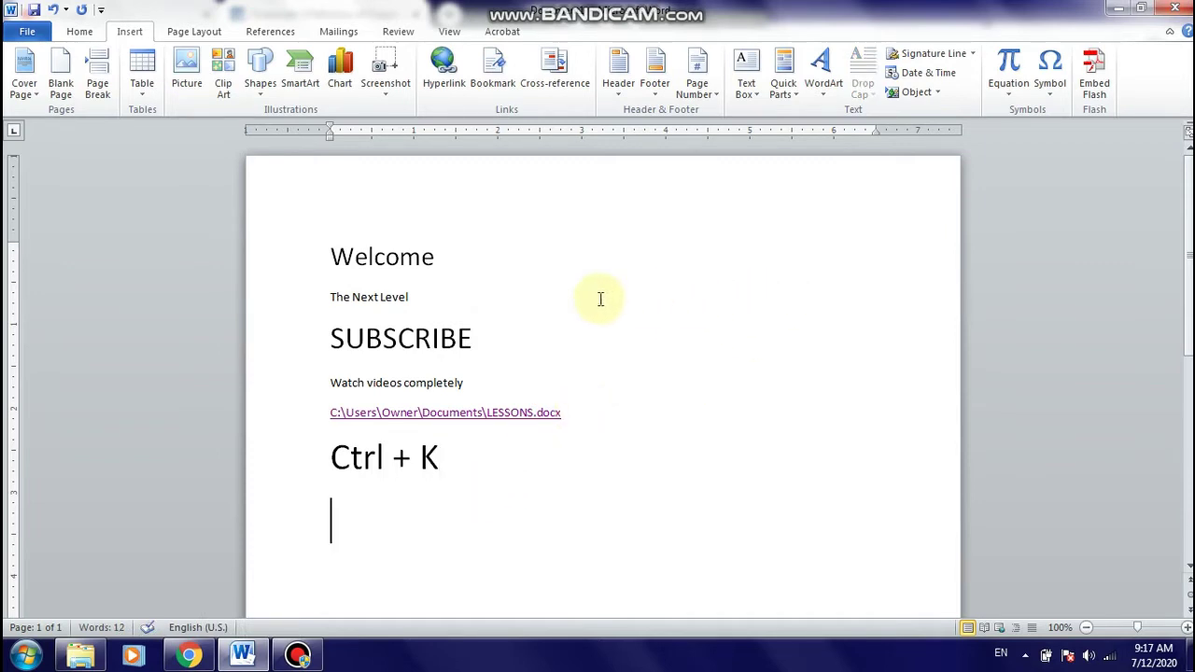
pyautogui.click(443, 67)
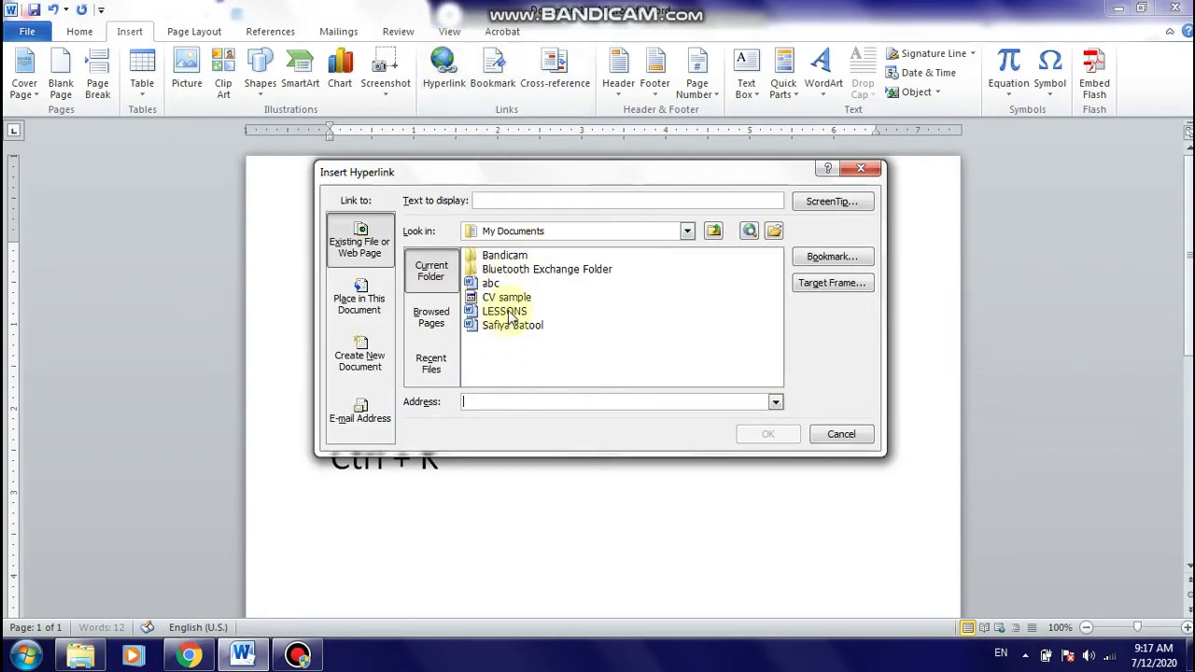
pyautogui.click(505, 256)
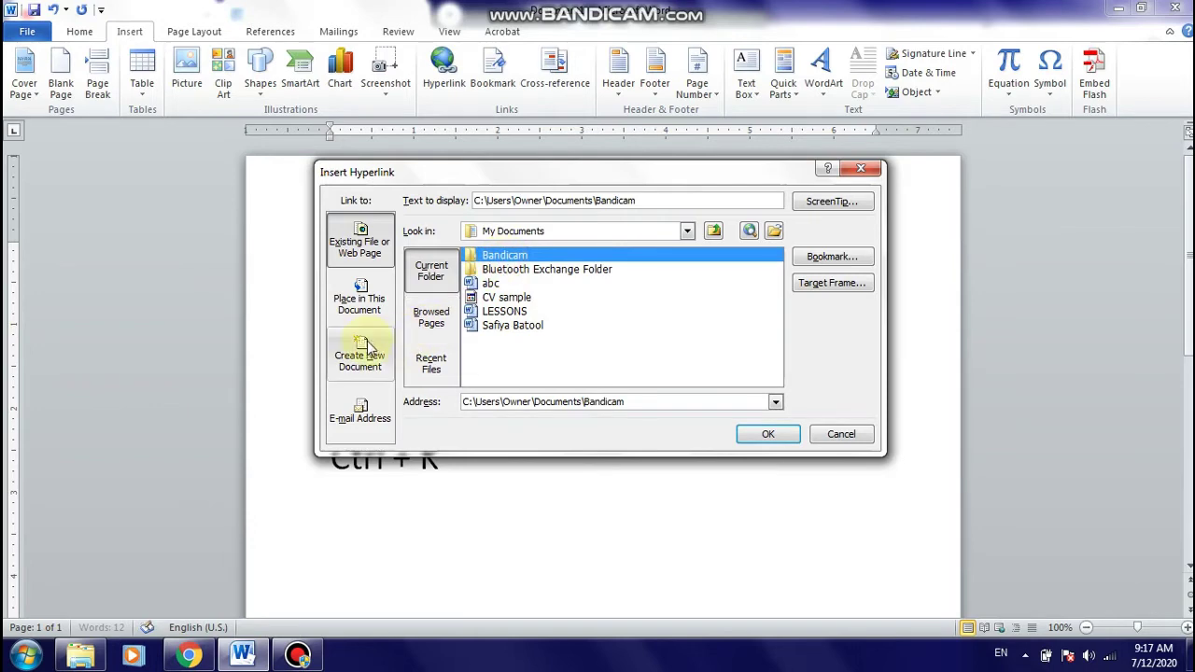
pyautogui.click(430, 318)
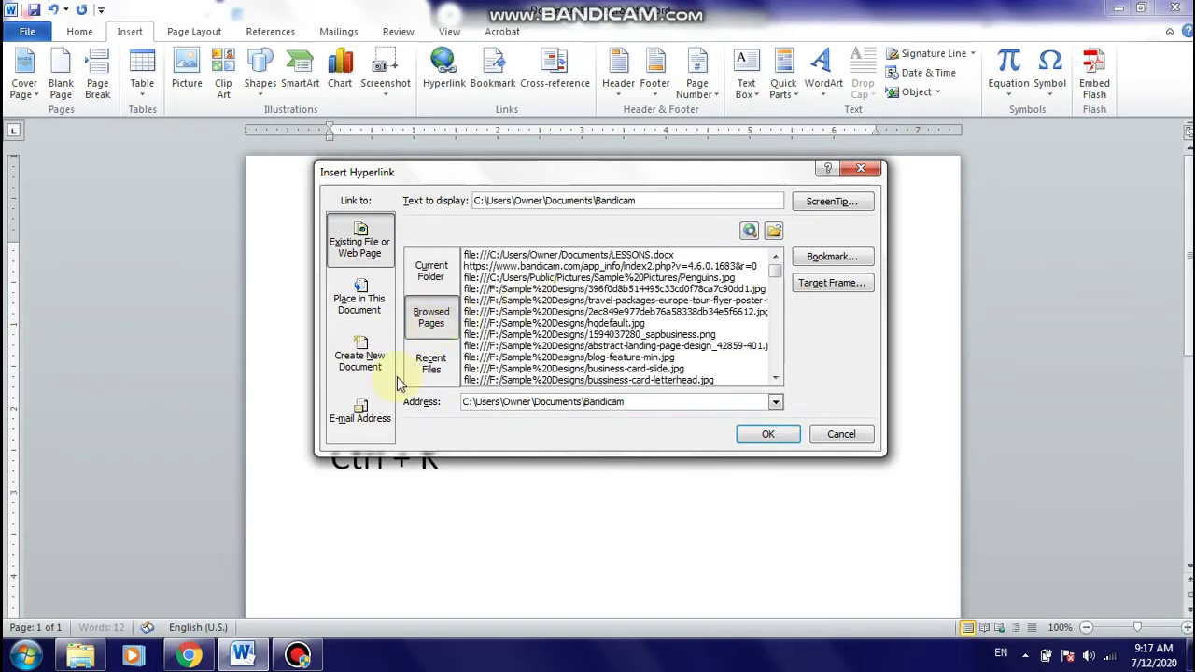
pyautogui.click(437, 373)
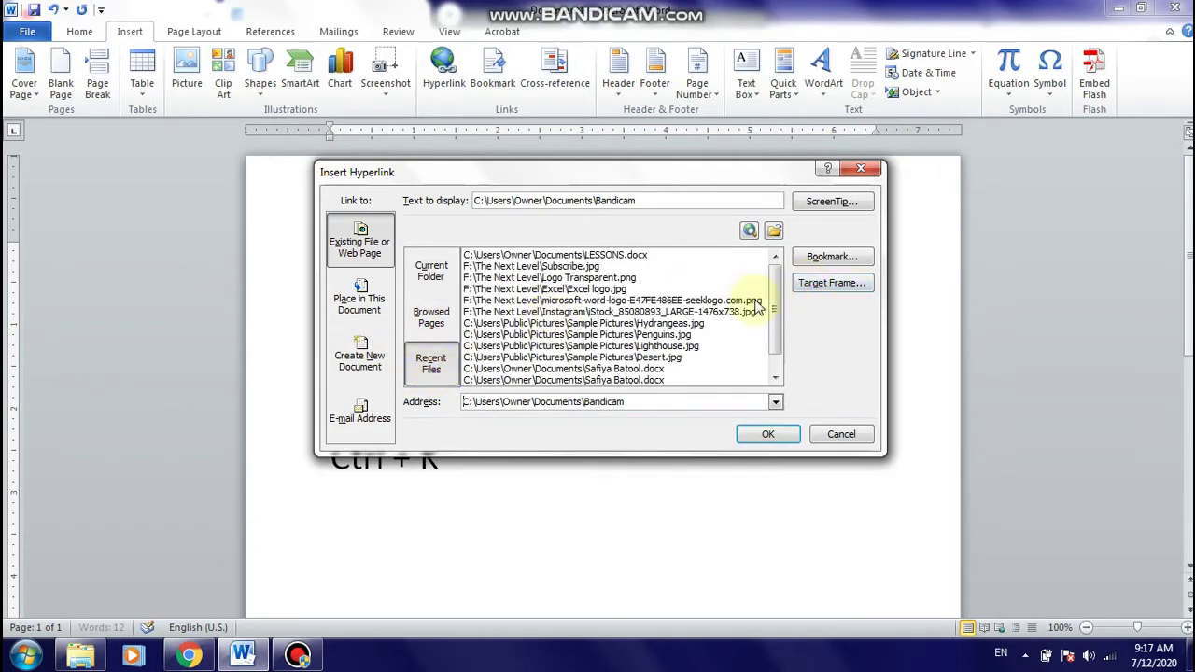
pyautogui.moveTo(773, 306); pyautogui.dragTo(642, 315)
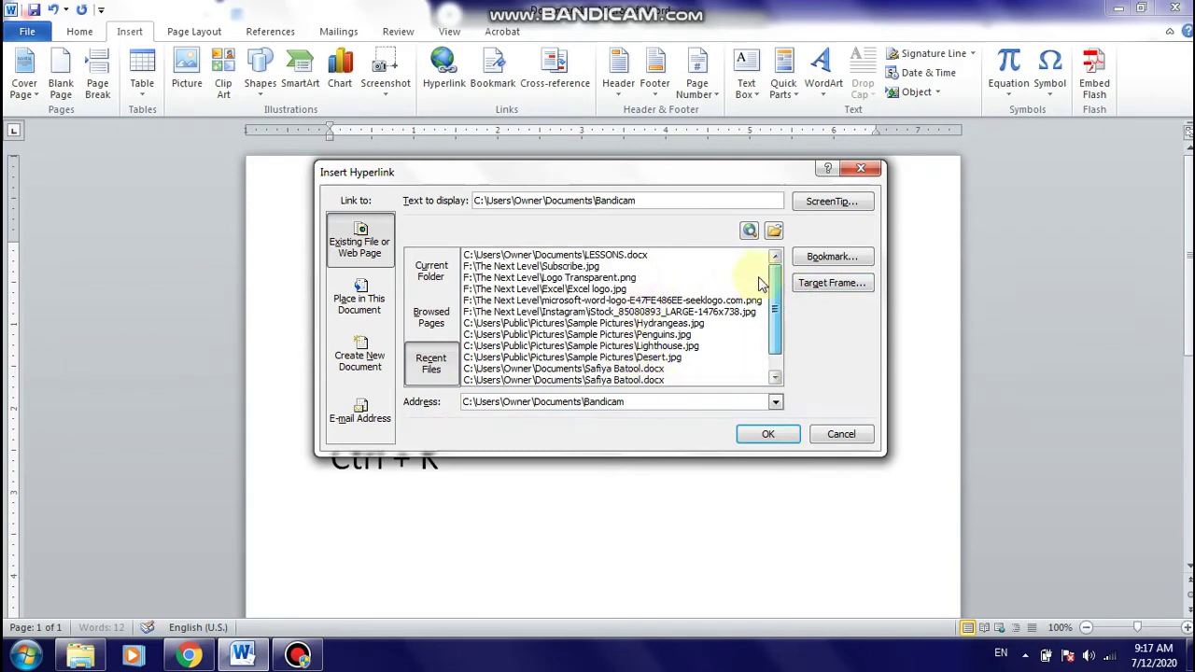
# Select LESSONS.docx as the link target and move the dialog aside
pyautogui.click(635, 255)
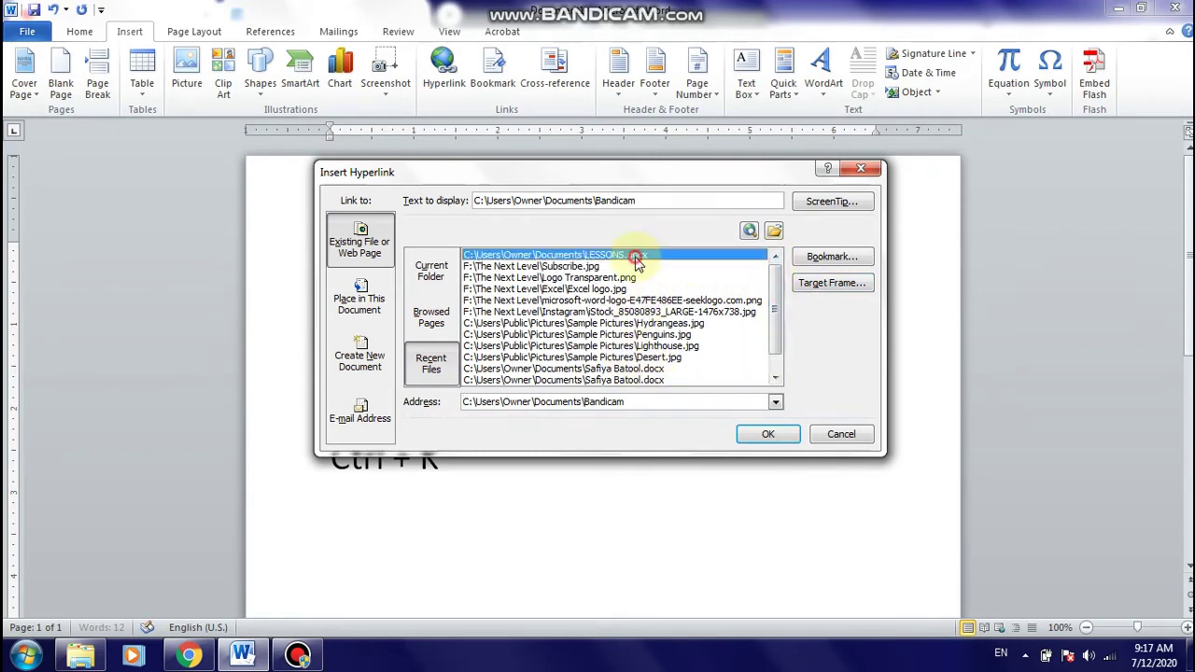
pyautogui.click(427, 369)
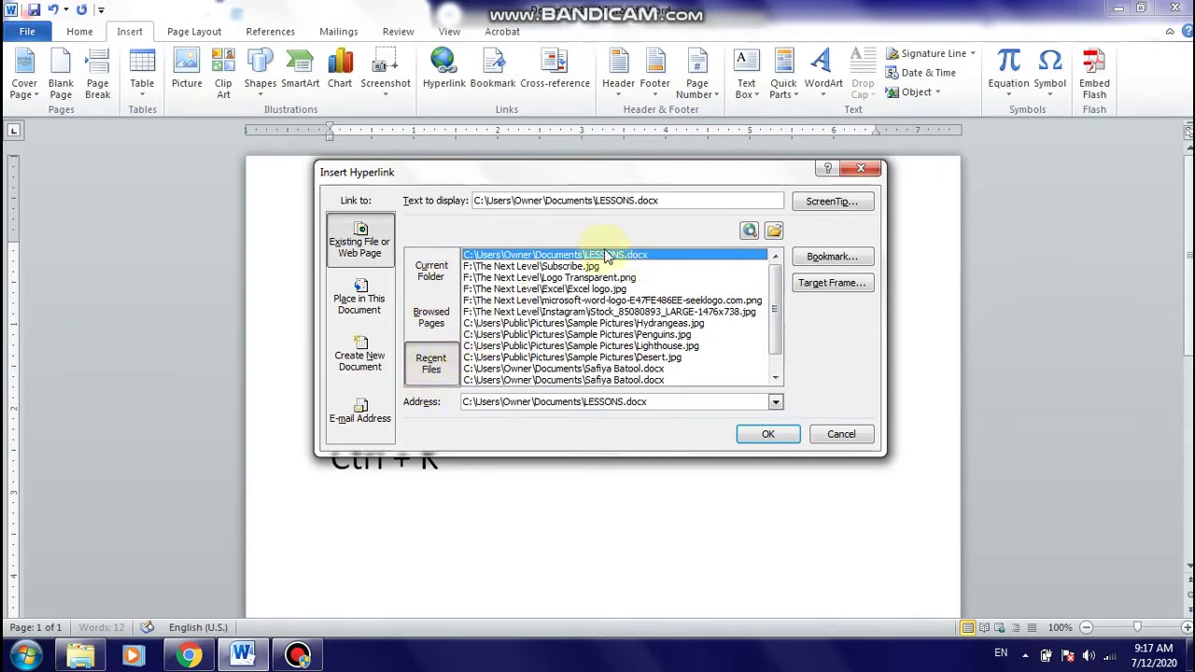
pyautogui.click(616, 201)
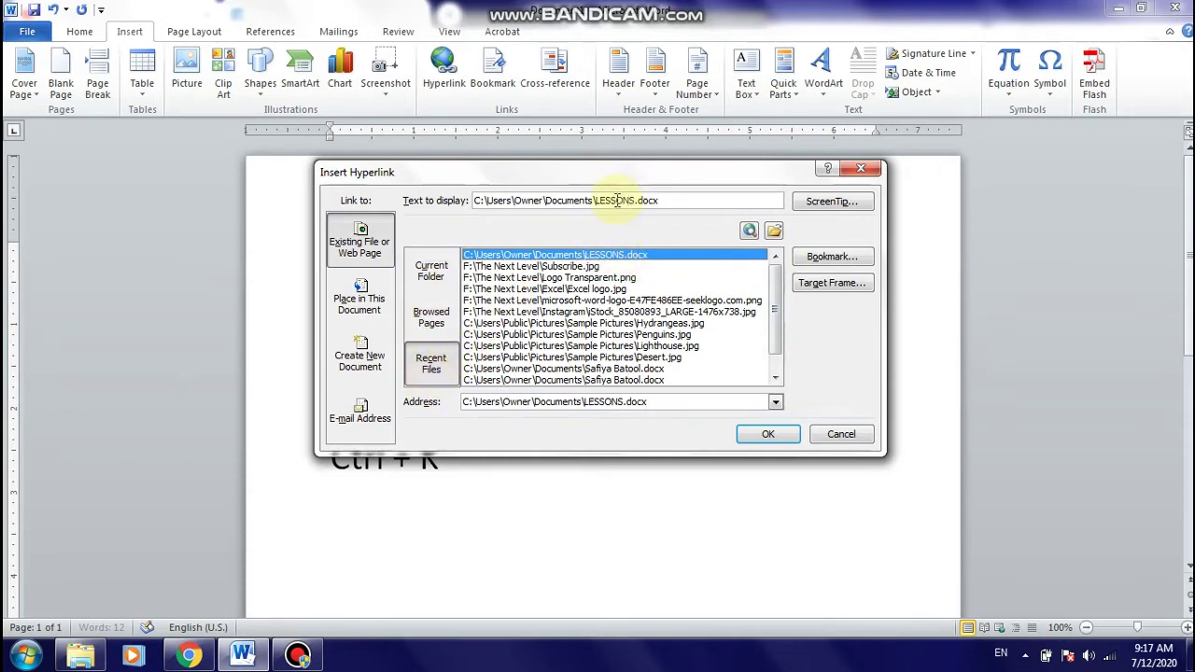
pyautogui.click(443, 332)
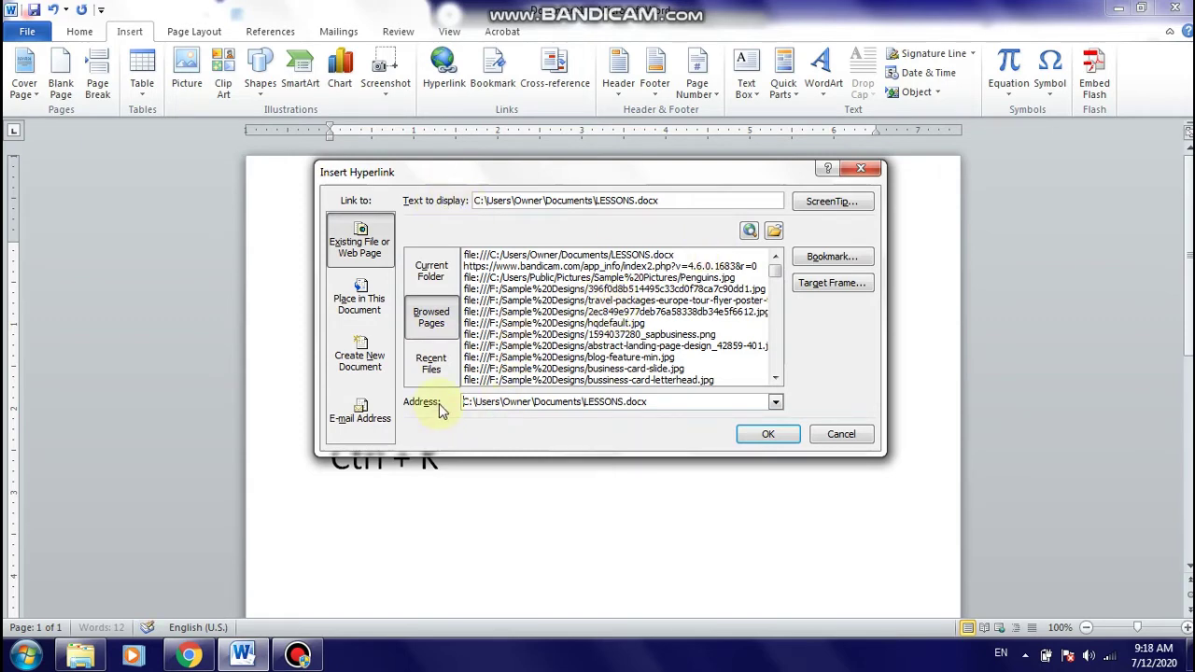
pyautogui.moveTo(453, 180)
pyautogui.mouseDown()
pyautogui.moveTo(619, 235)
pyautogui.moveTo(736, 170)
pyautogui.mouseUp()
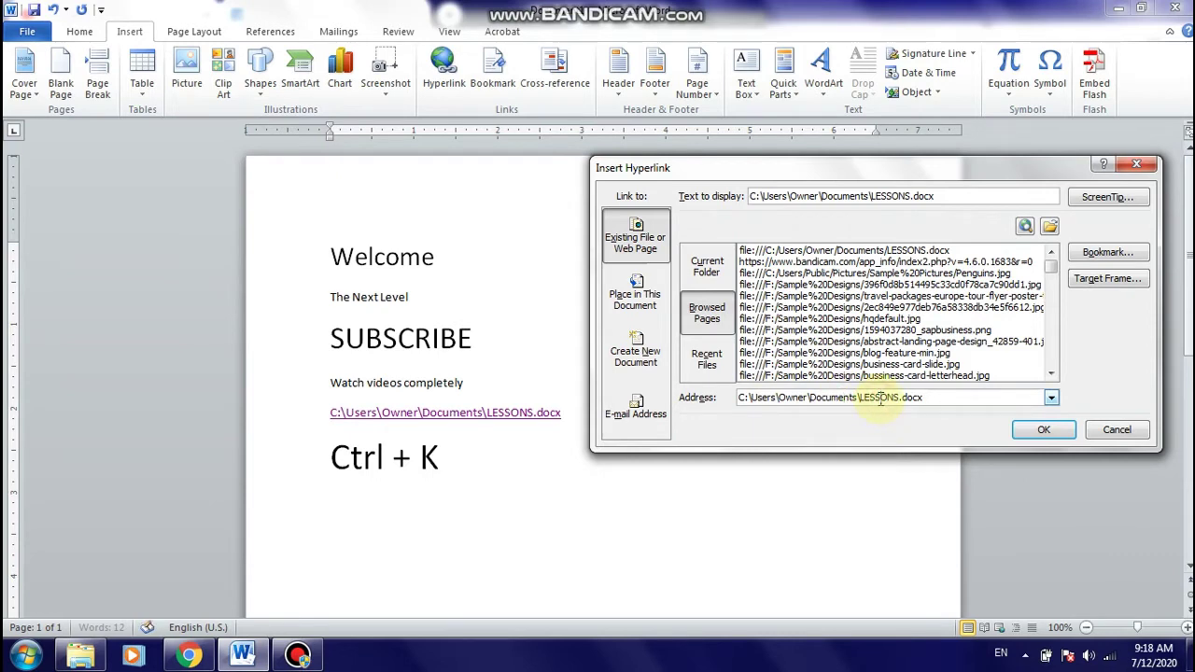
# Replace the display text with 'CLICK HERE TO SEE LESSONS' and insert the link
pyautogui.click(952, 196)
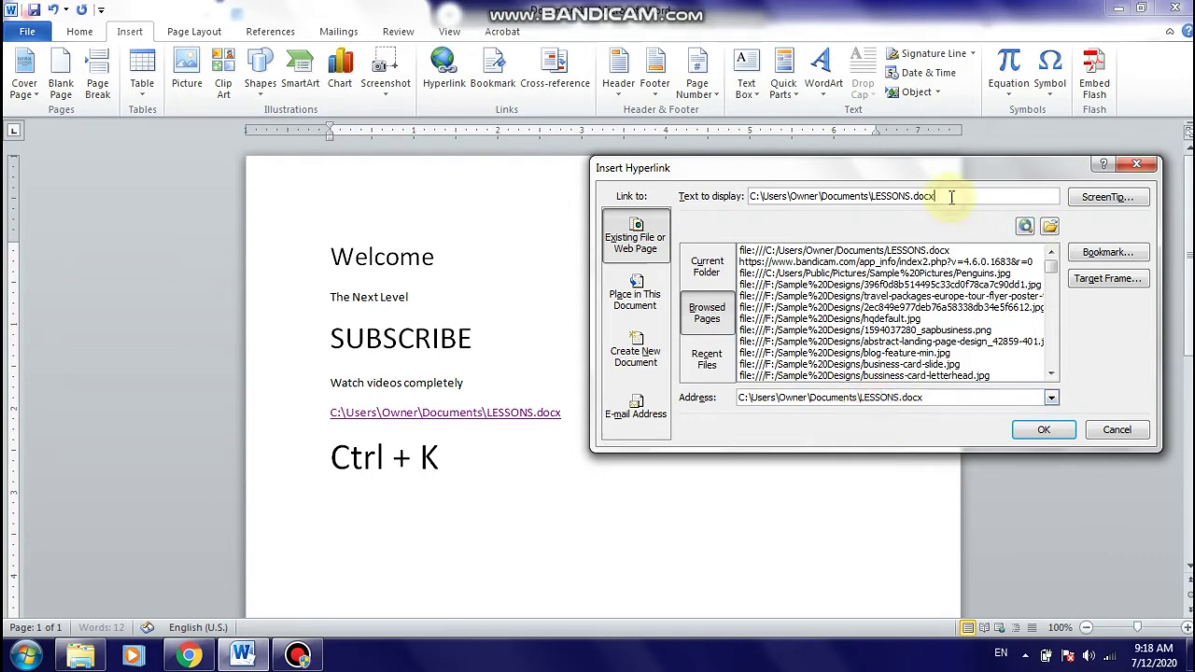
pyautogui.press('BackSpace')
pyautogui.press('BackSpace')
pyautogui.press('BackSpace')
pyautogui.press('BackSpace')
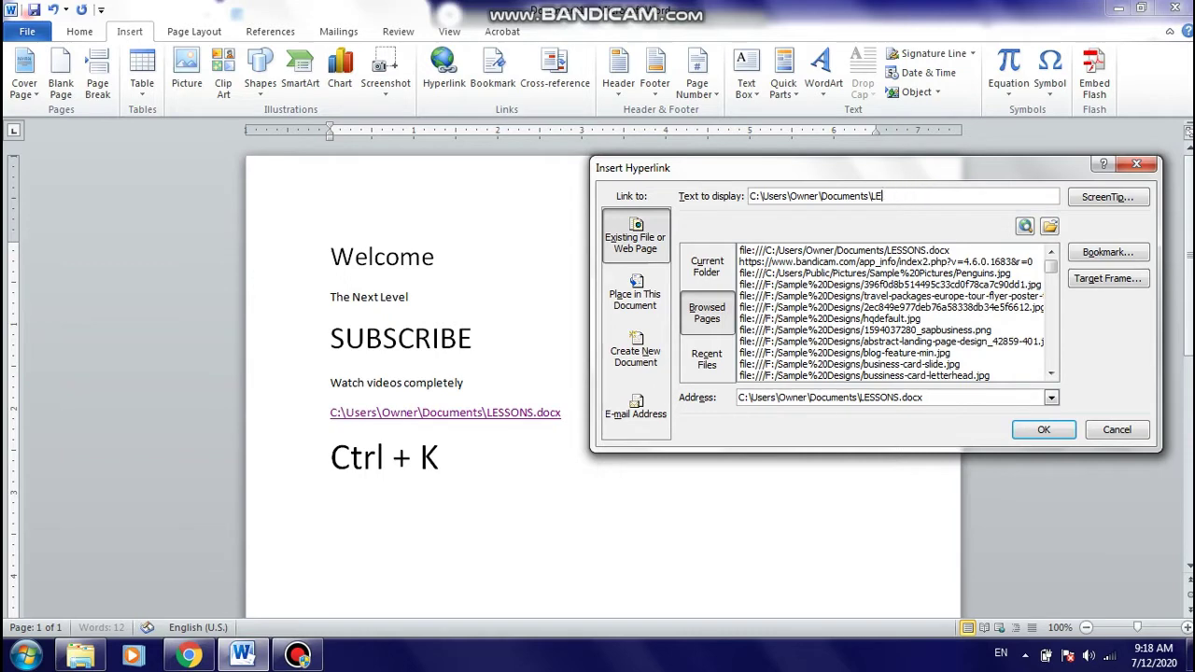
pyautogui.press('BackSpace')
pyautogui.press('BackSpace')
pyautogui.press('BackSpace')
pyautogui.press('BackSpace')
pyautogui.press('BackSpace')
pyautogui.press('BackSpace')
pyautogui.write('CLICK HERE TO SEE LESSONS')
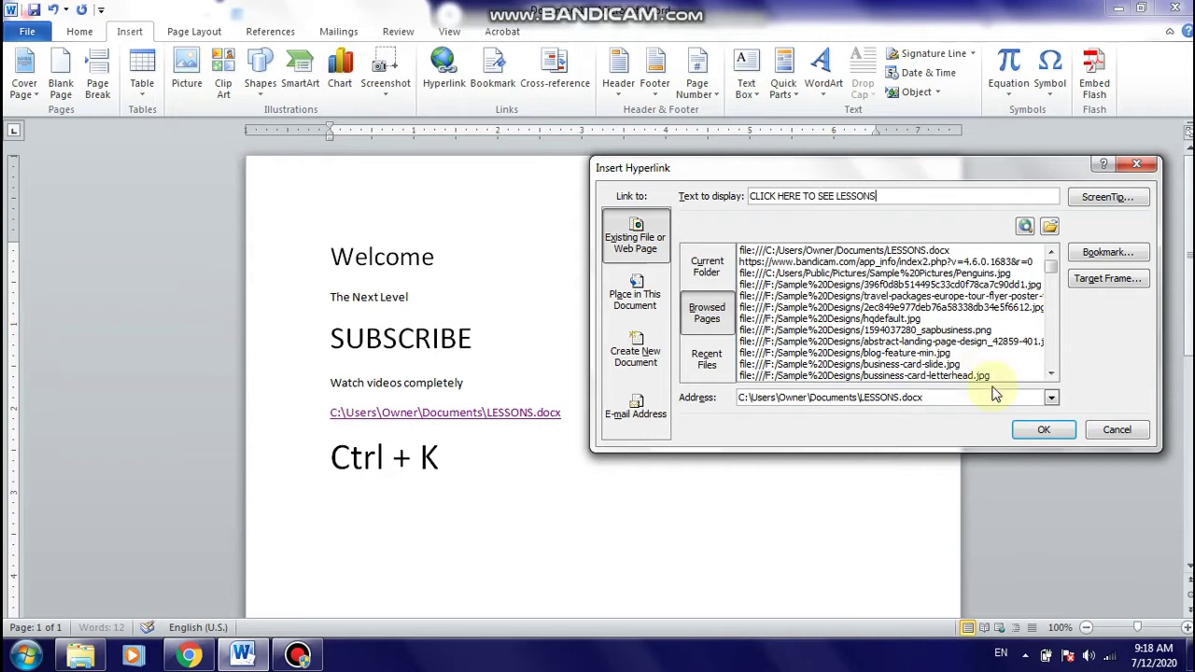
pyautogui.click(1042, 433)
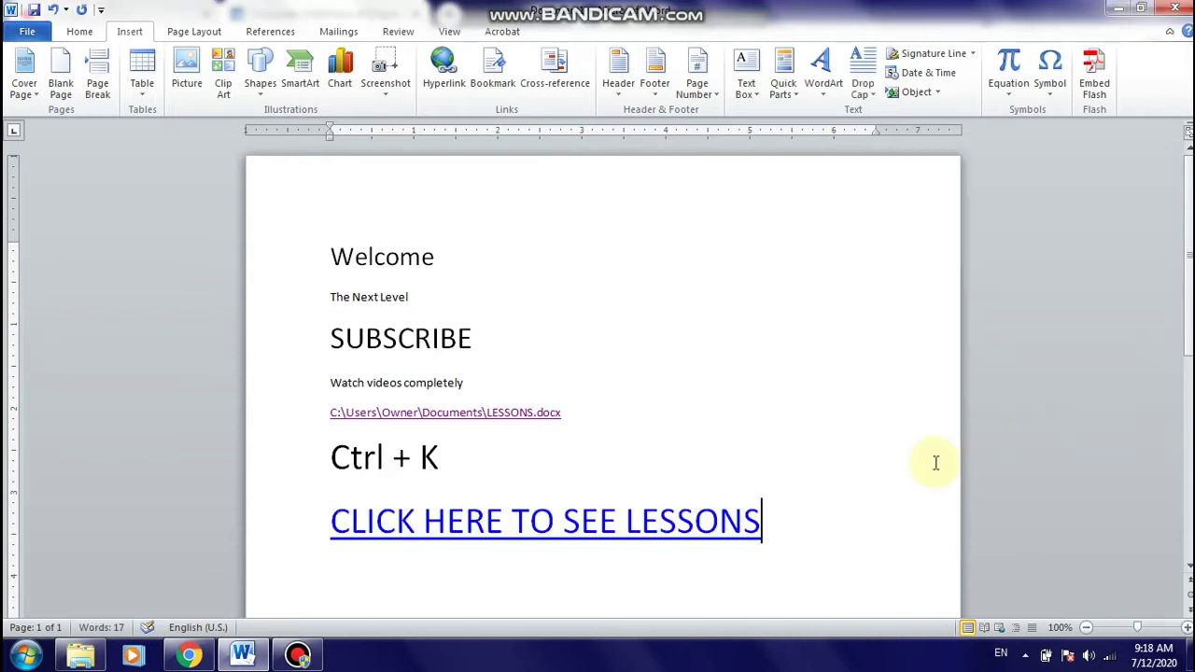
pyautogui.moveTo(657, 528)
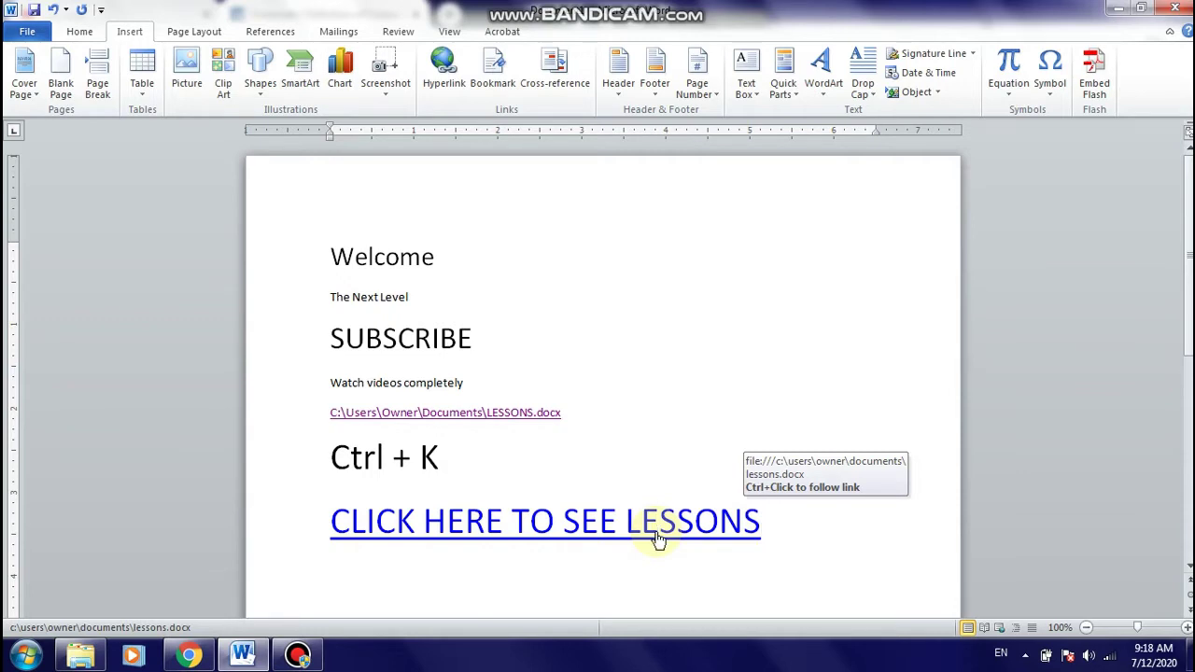
# Ctrl+click the lessons link, confirm the security notice, and close the opened document
pyautogui.keyDown('ctrl'); pyautogui.click(658, 540); pyautogui.keyUp('ctrl')
pyautogui.click(661, 398)
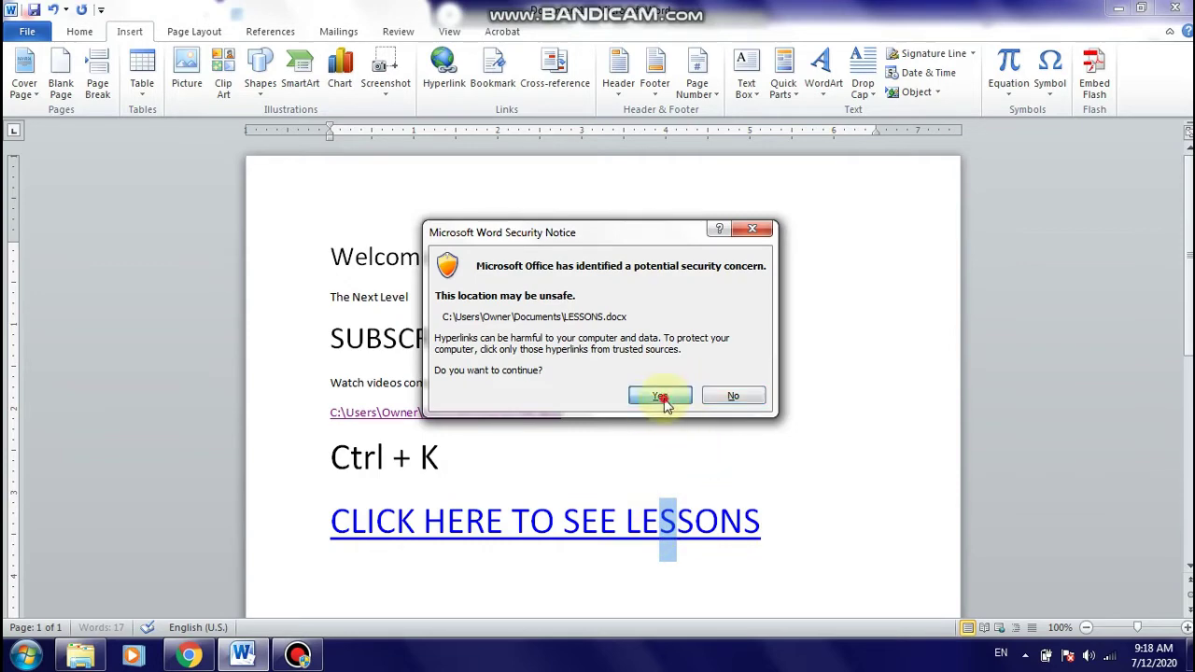
pyautogui.click(1173, 9)
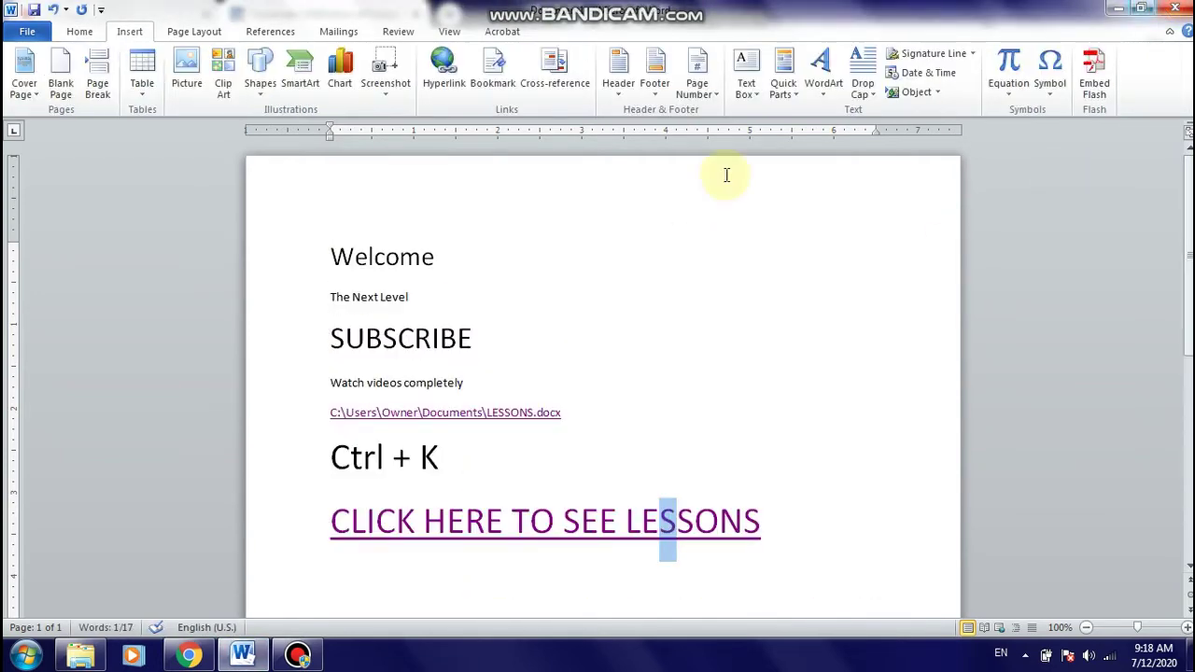
# Add a blank line below the hyperlink, then switch to Chrome
pyautogui.click(798, 544)
pyautogui.press('Return')
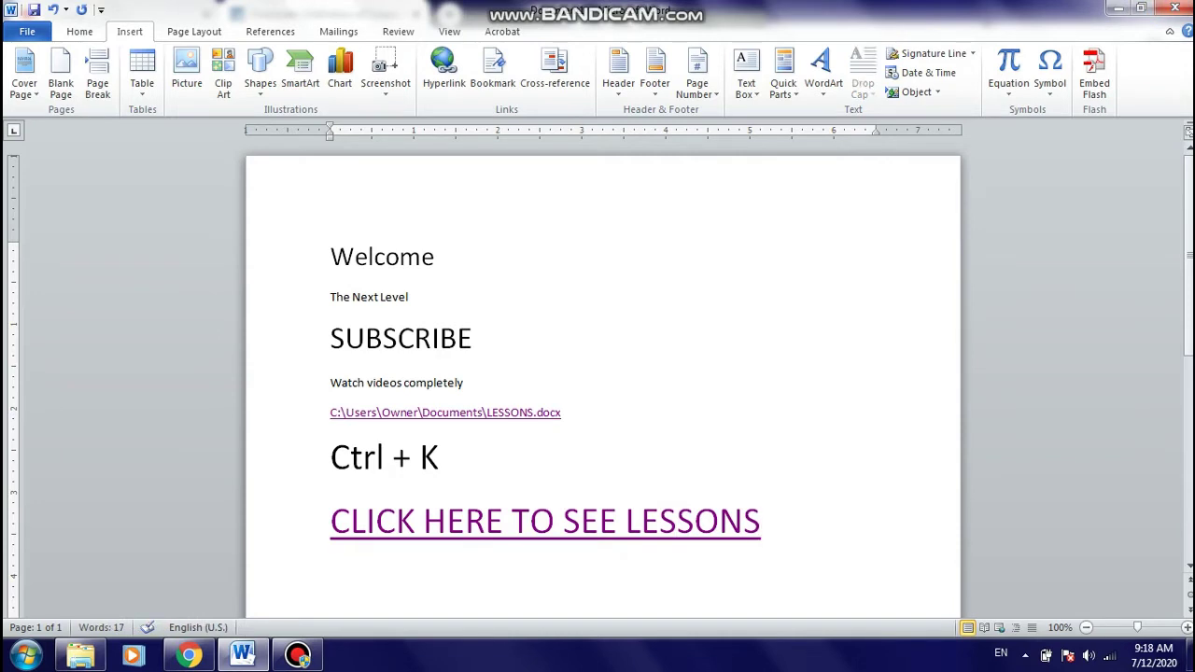
pyautogui.scroll(-2, 729, 373)
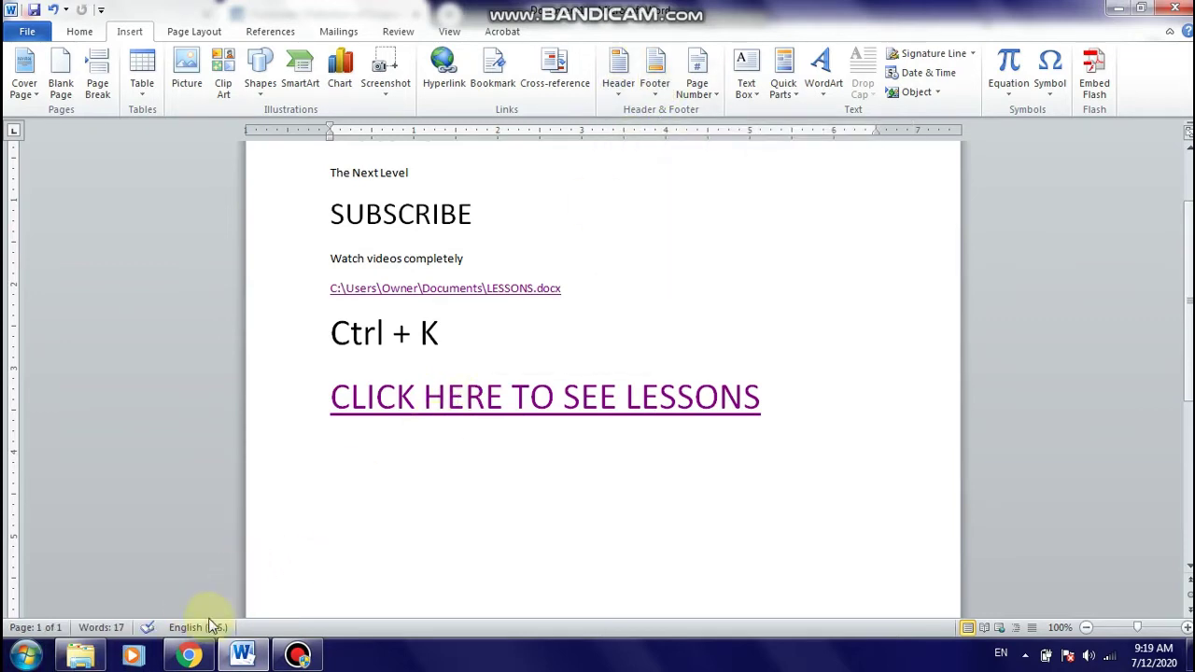
pyautogui.click(198, 652)
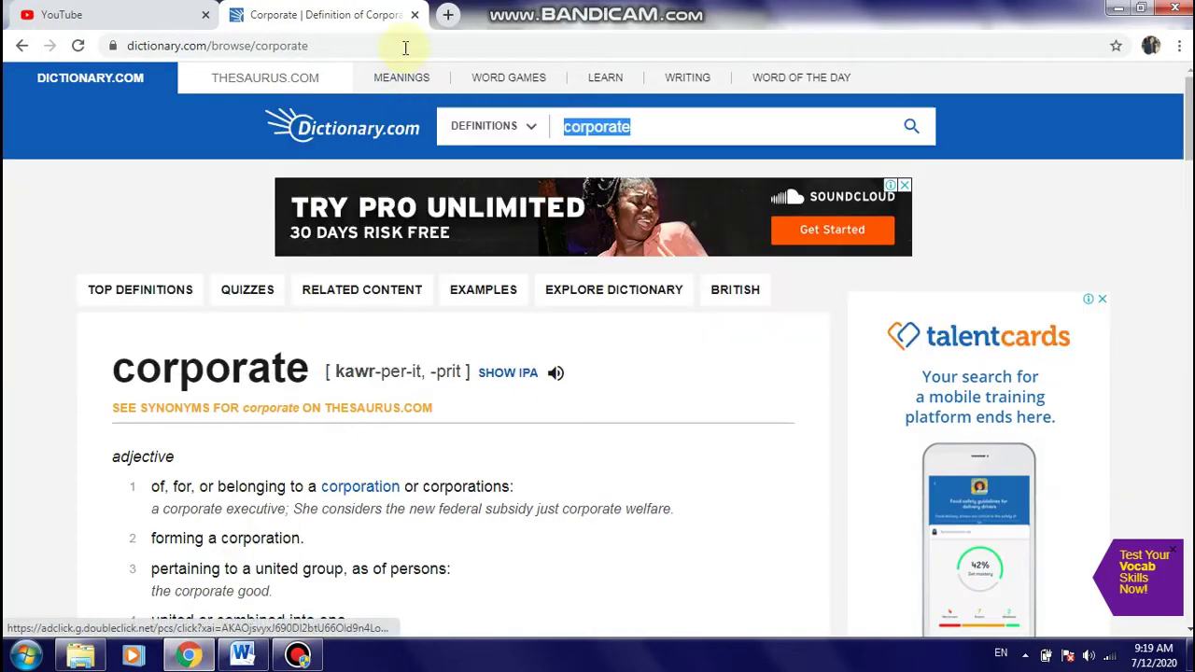
# Search Google Images for 'header footer', follow 'header footer design', then return to Word
pyautogui.click(405, 46)
pyautogui.write('hea')
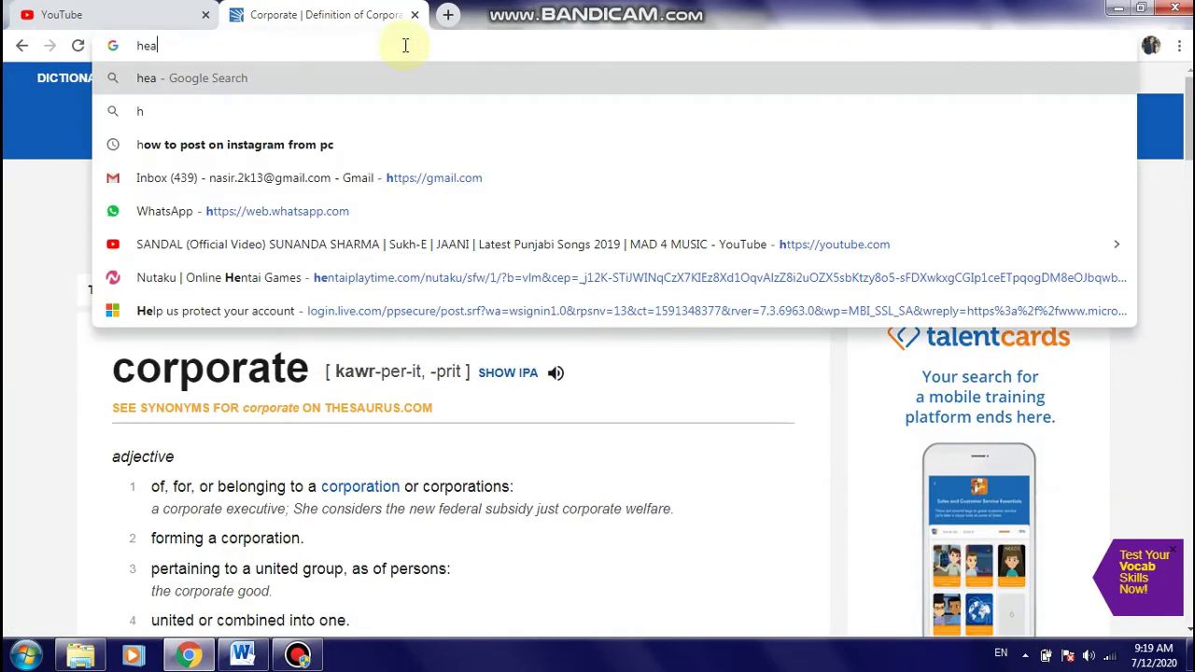
pyautogui.write('der footer')
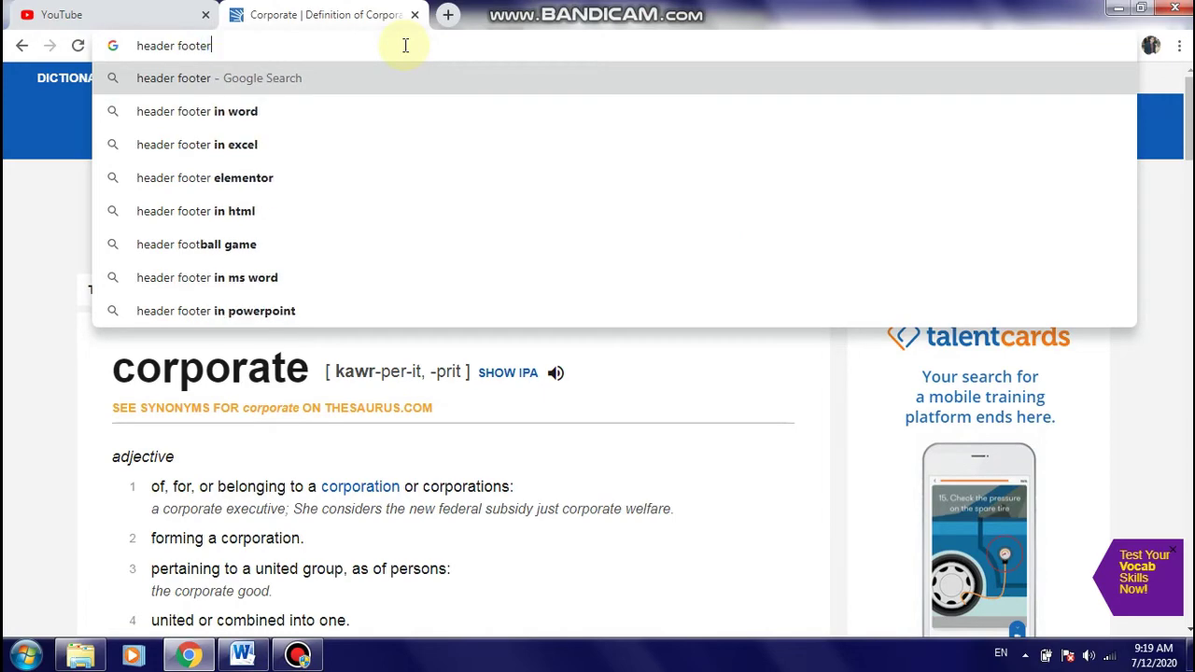
pyautogui.press('Return')
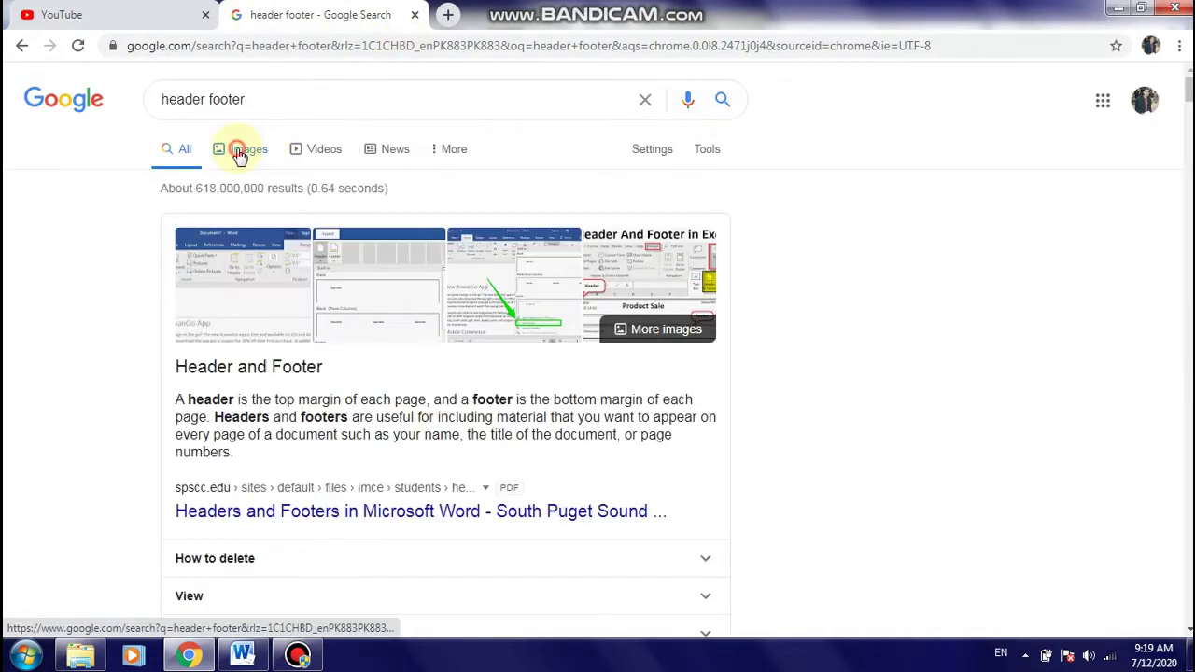
pyautogui.click(236, 147)
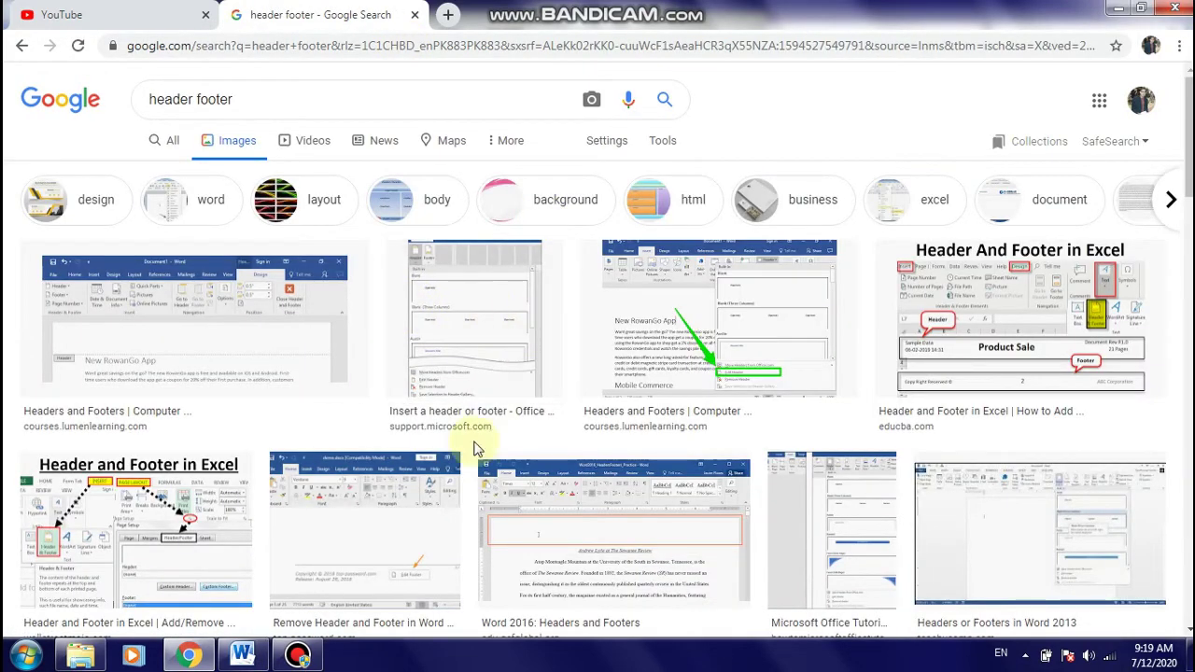
pyautogui.scroll(-5, 339, 501)
pyautogui.scroll(-2, 341, 501)
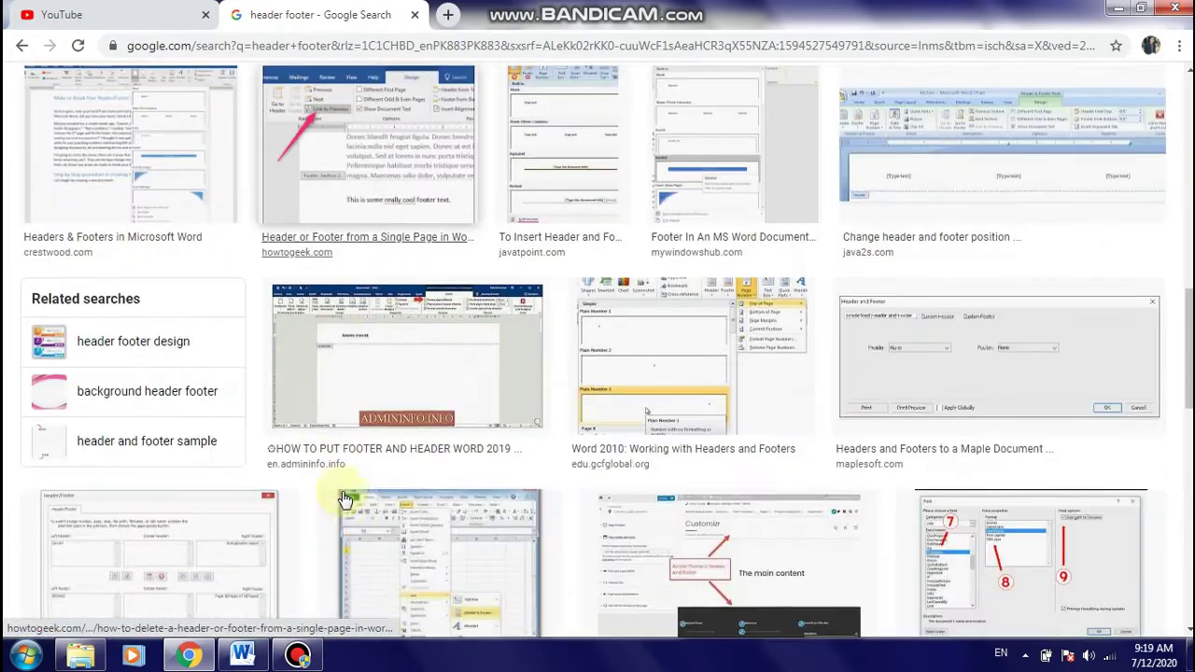
pyautogui.scroll(-1, 344, 500)
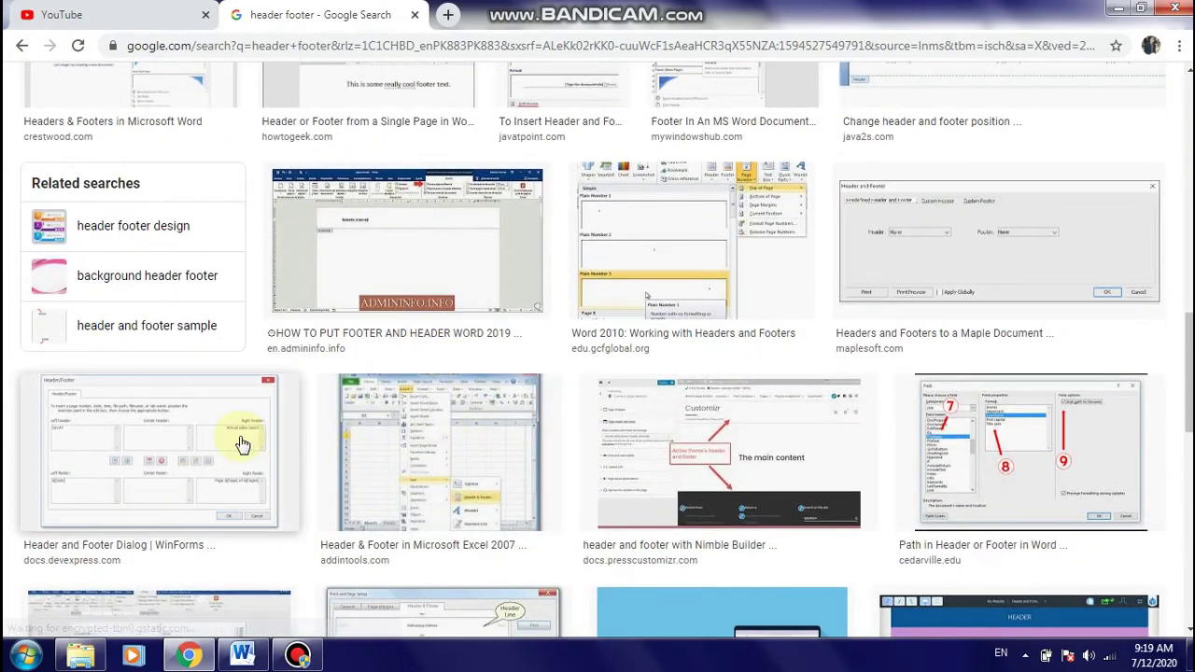
pyautogui.click(190, 245)
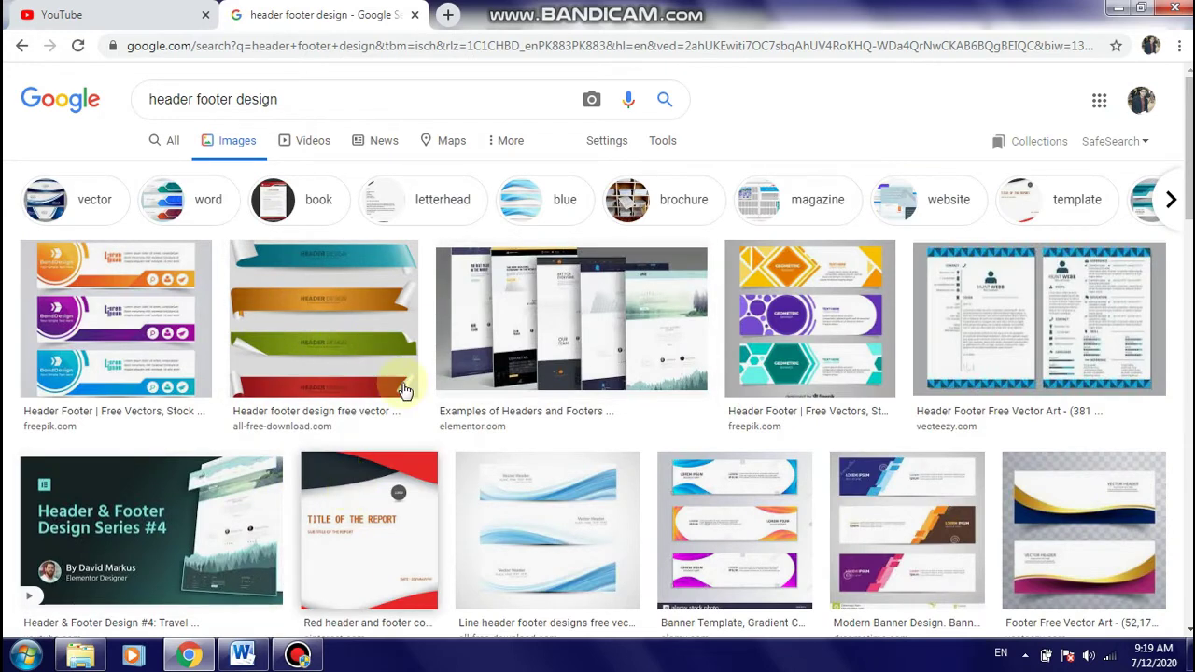
pyautogui.click(241, 656)
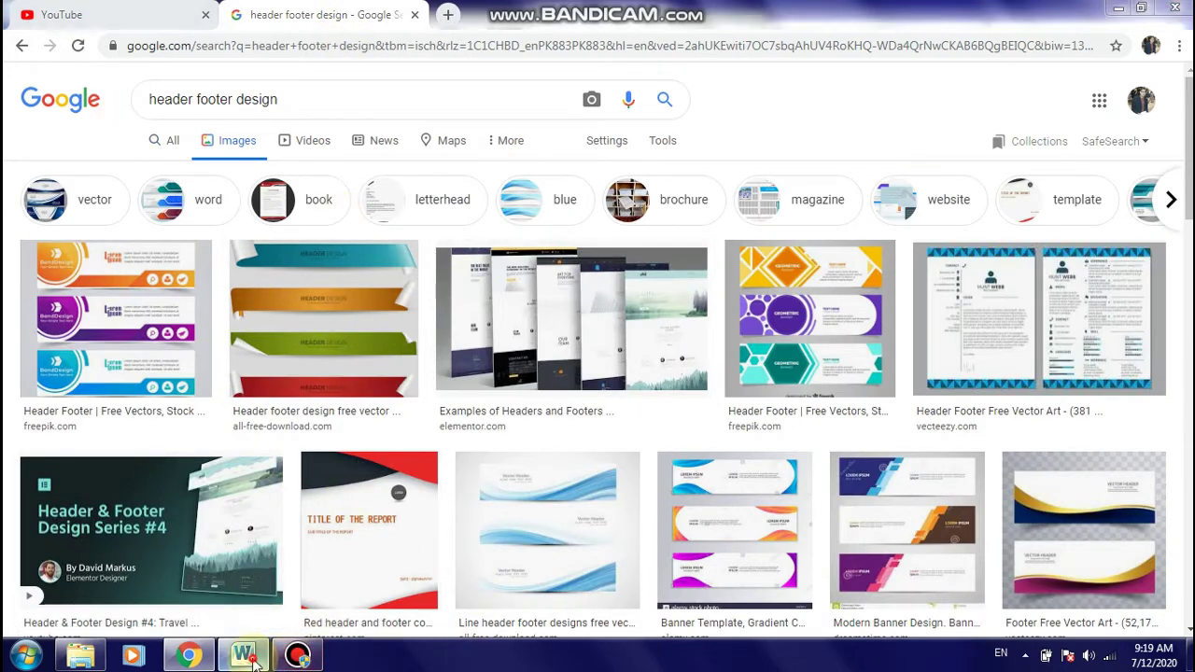
# Scroll the Word document to show the blank area below the lessons link
pyautogui.scroll(2, 668, 368)
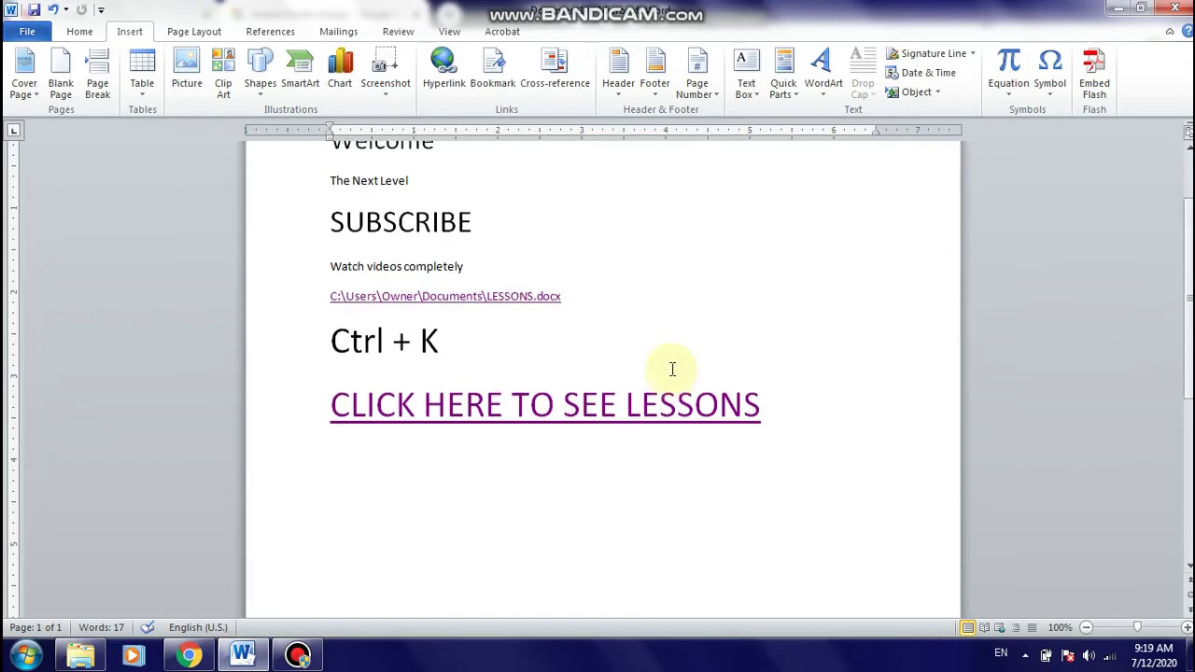
pyautogui.scroll(1, 673, 369)
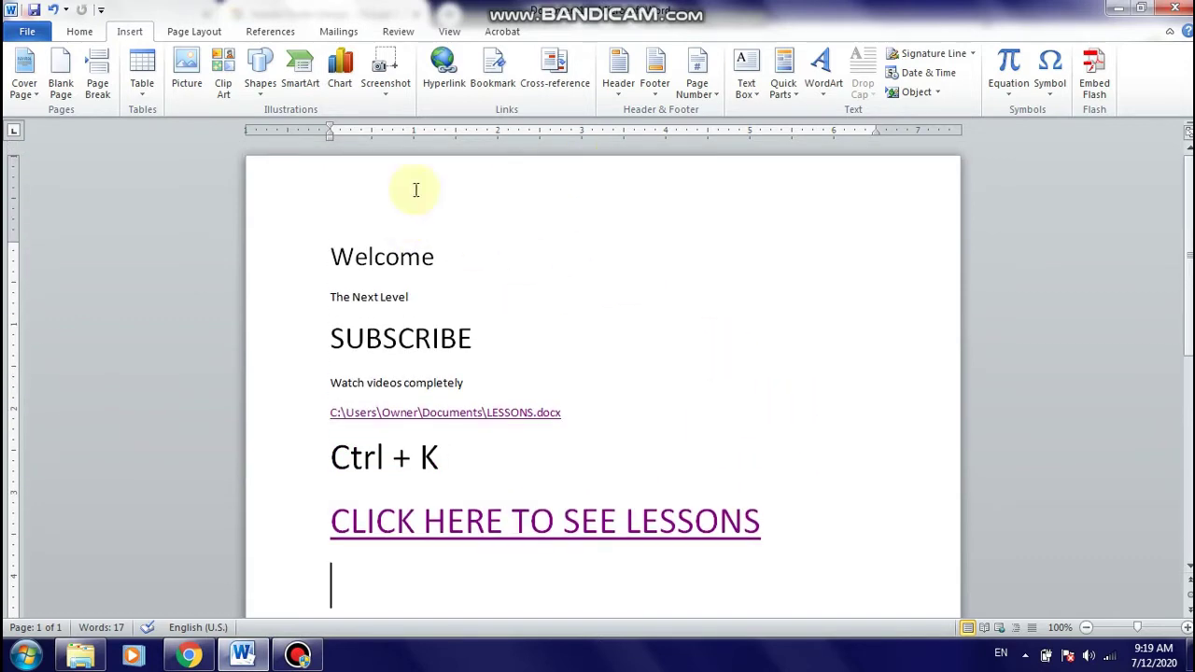
pyautogui.scroll(-5, 480, 241)
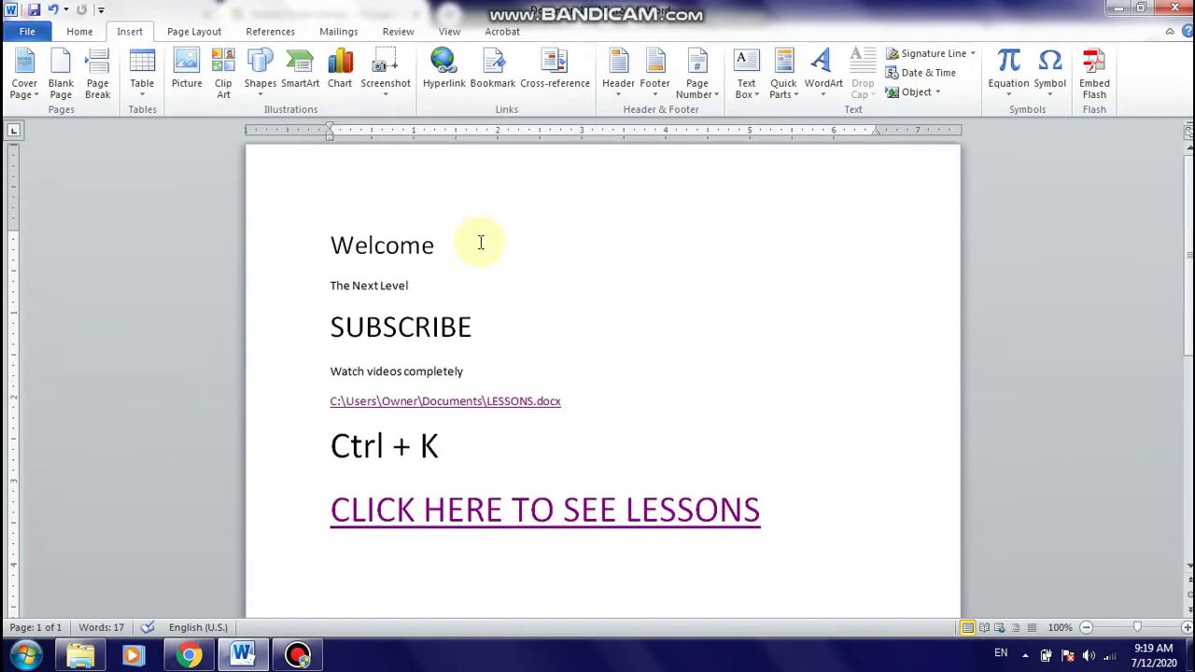
pyautogui.middleClick(480, 240)
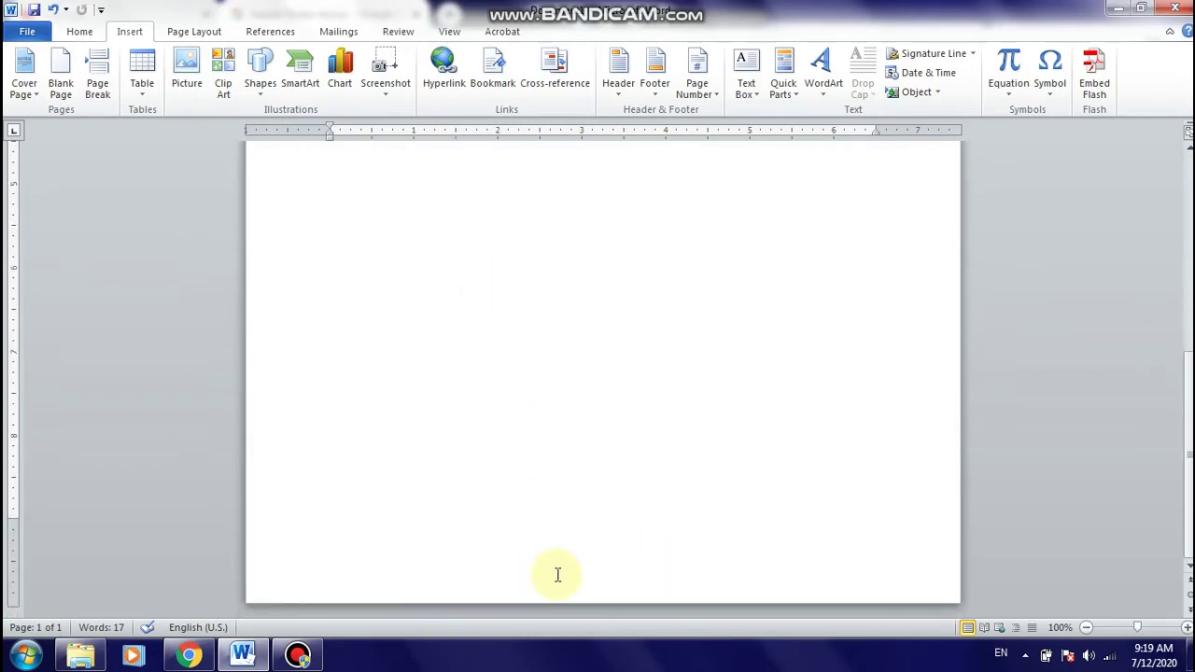
# Change the image search to 'header footer book', preview the first result, then return to Word
pyautogui.click(188, 653)
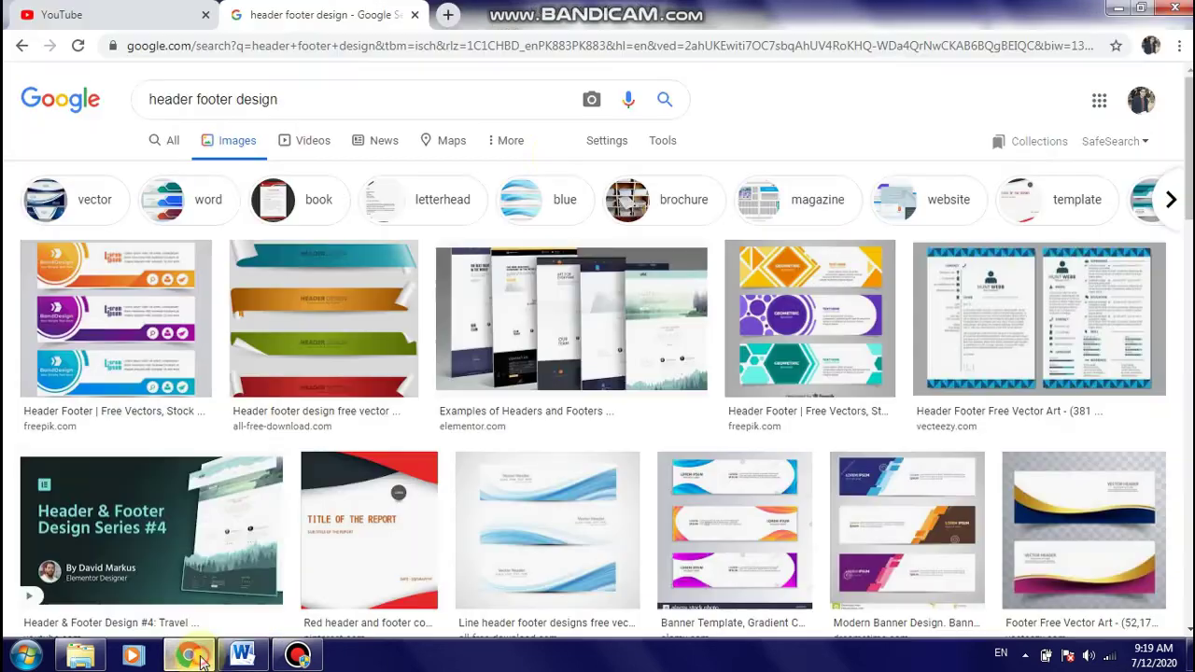
pyautogui.click(361, 95)
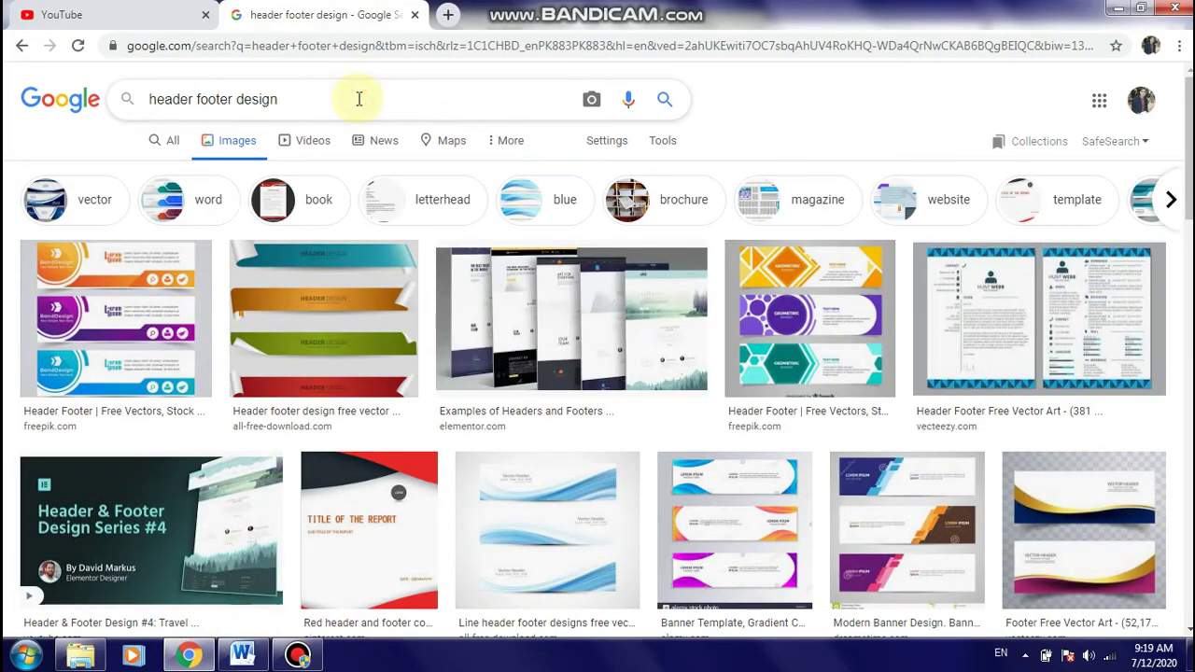
pyautogui.press('BackSpace')
pyautogui.press('BackSpace')
pyautogui.press('BackSpace')
pyautogui.press('BackSpace')
pyautogui.press('BackSpace')
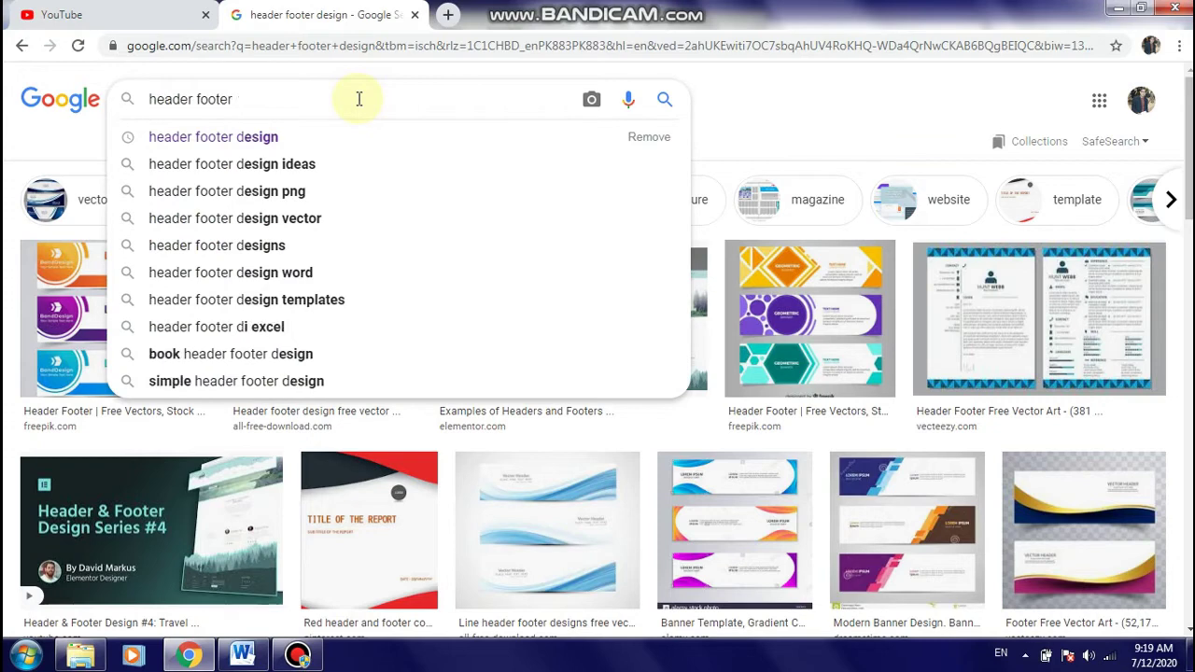
pyautogui.write('book')
pyautogui.press('Return')
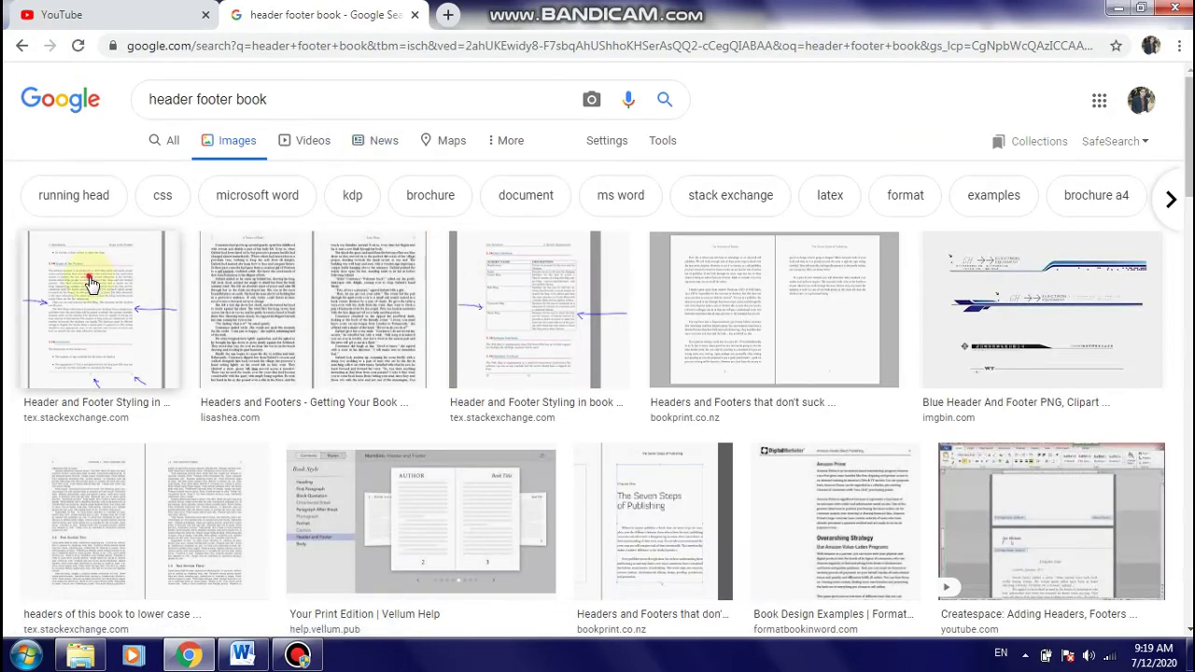
pyautogui.click(89, 279)
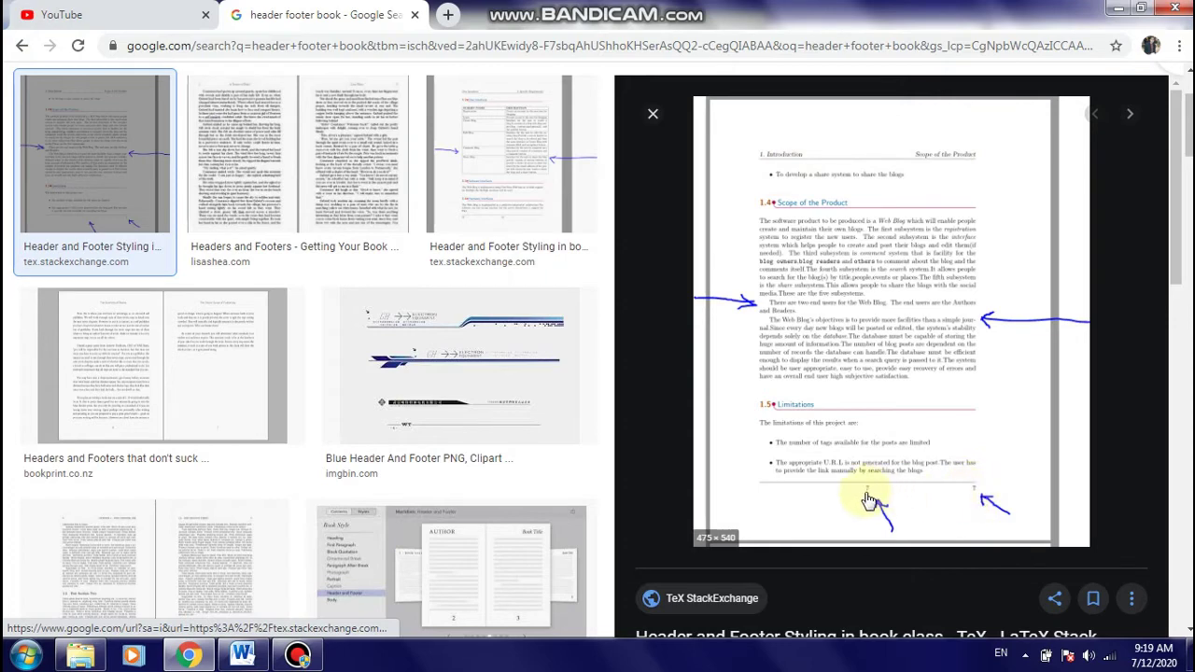
pyautogui.click(243, 656)
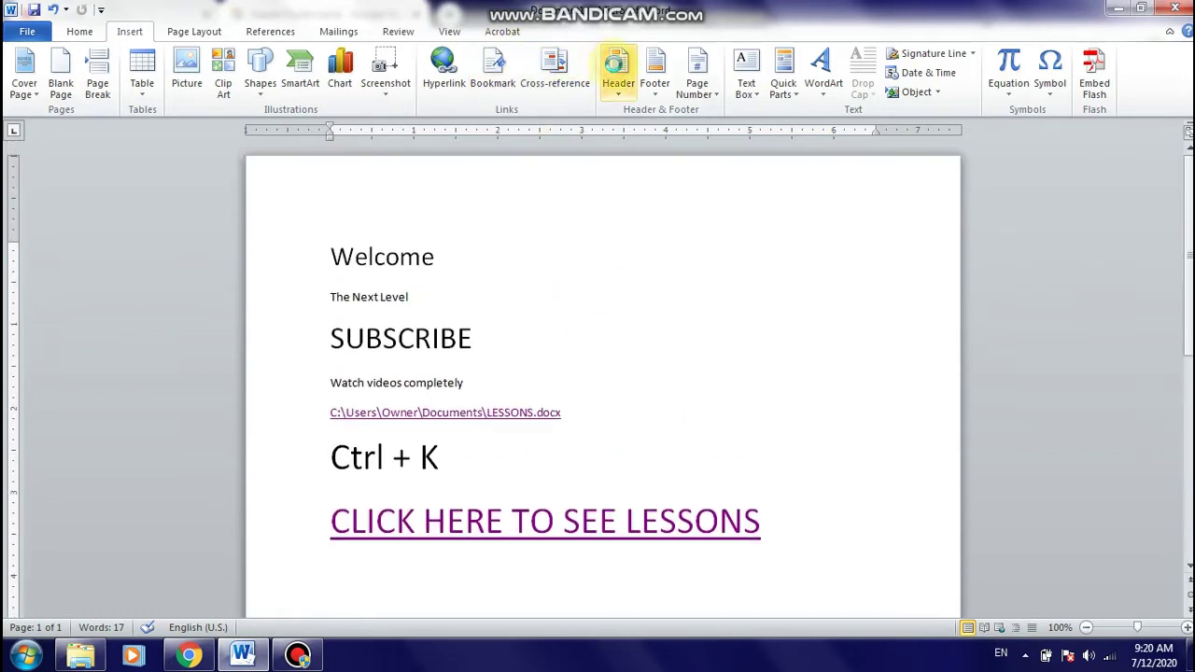
# Scroll through the Built-In header designs to compare styles, then close the gallery
pyautogui.click(617, 65)
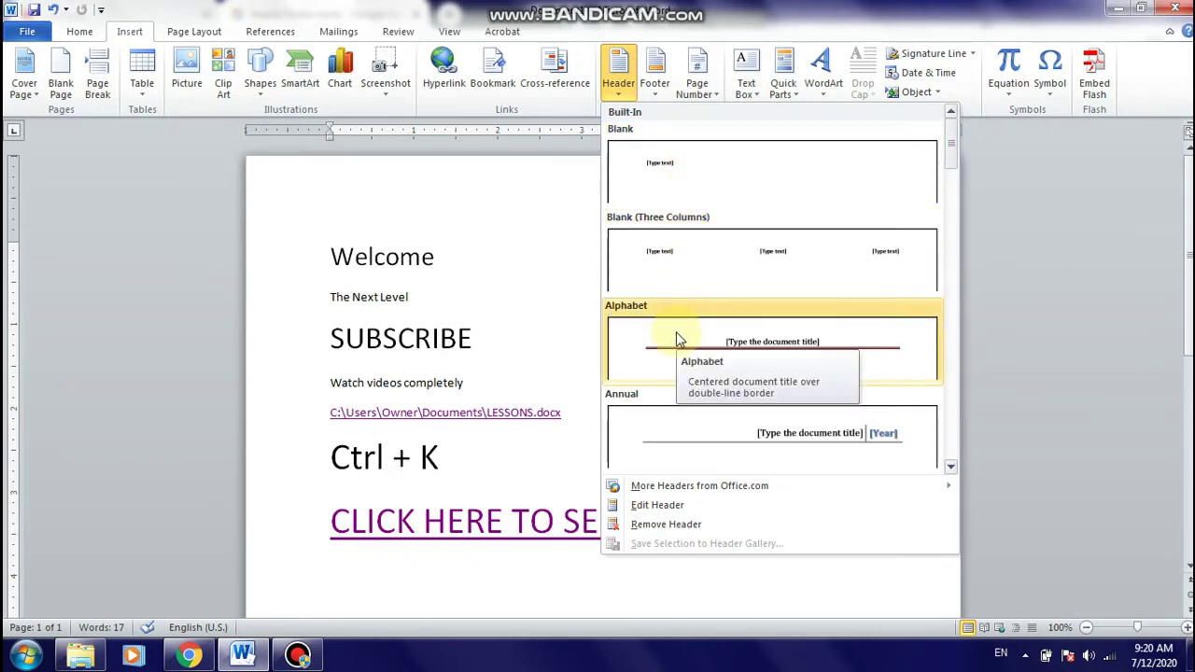
pyautogui.scroll(-3, 676, 332)
pyautogui.scroll(-5, 676, 332)
pyautogui.scroll(-5, 676, 332)
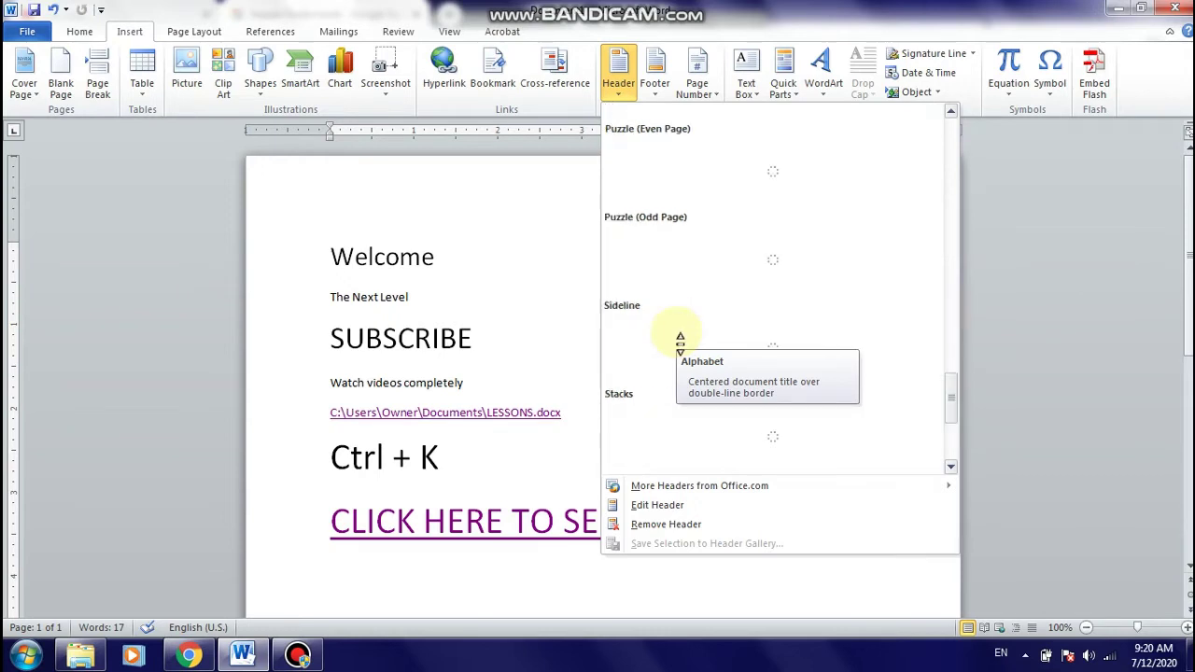
pyautogui.scroll(-3, 678, 336)
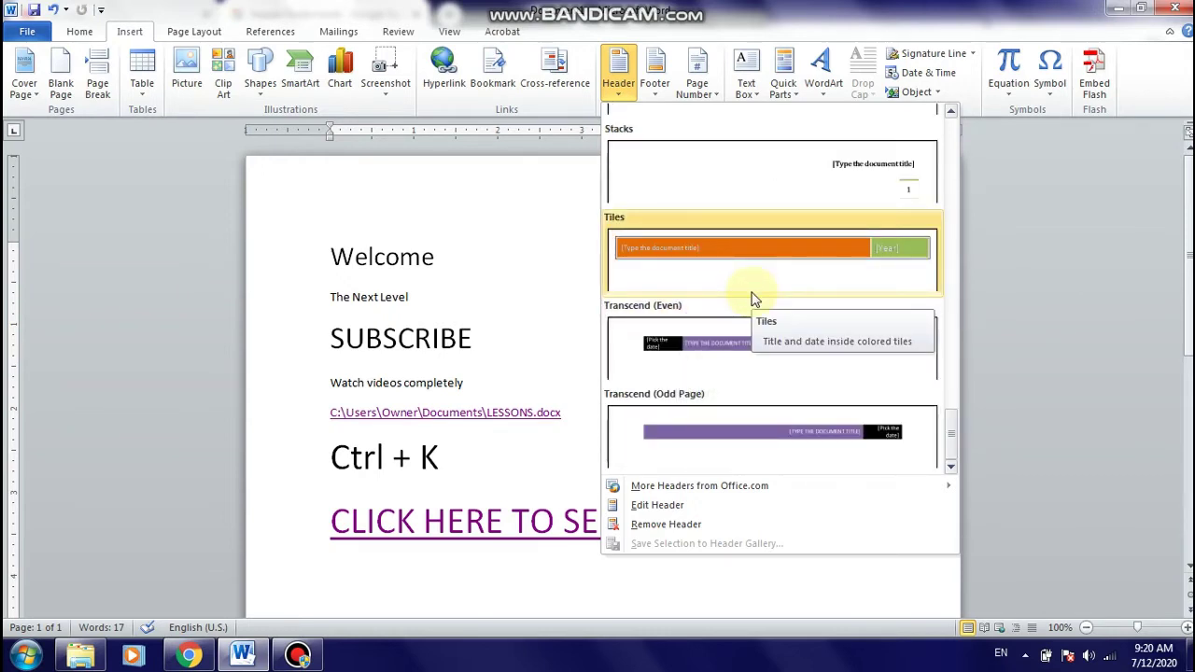
pyautogui.scroll(3, 810, 262)
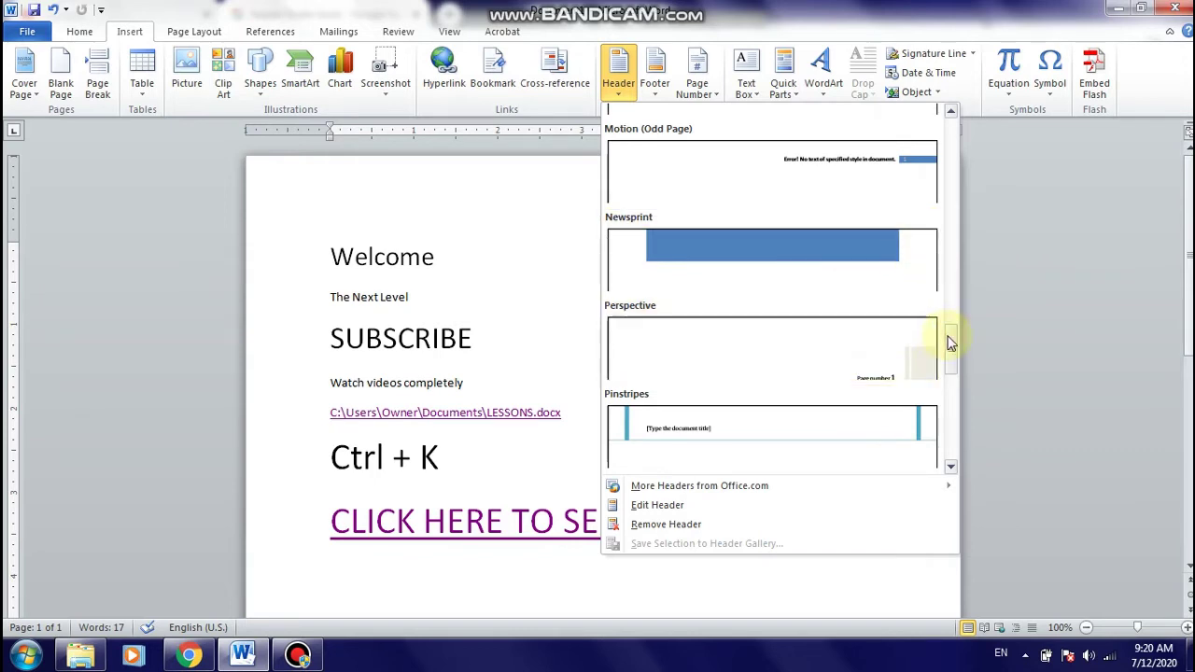
pyautogui.moveTo(952, 342); pyautogui.dragTo(952, 277)
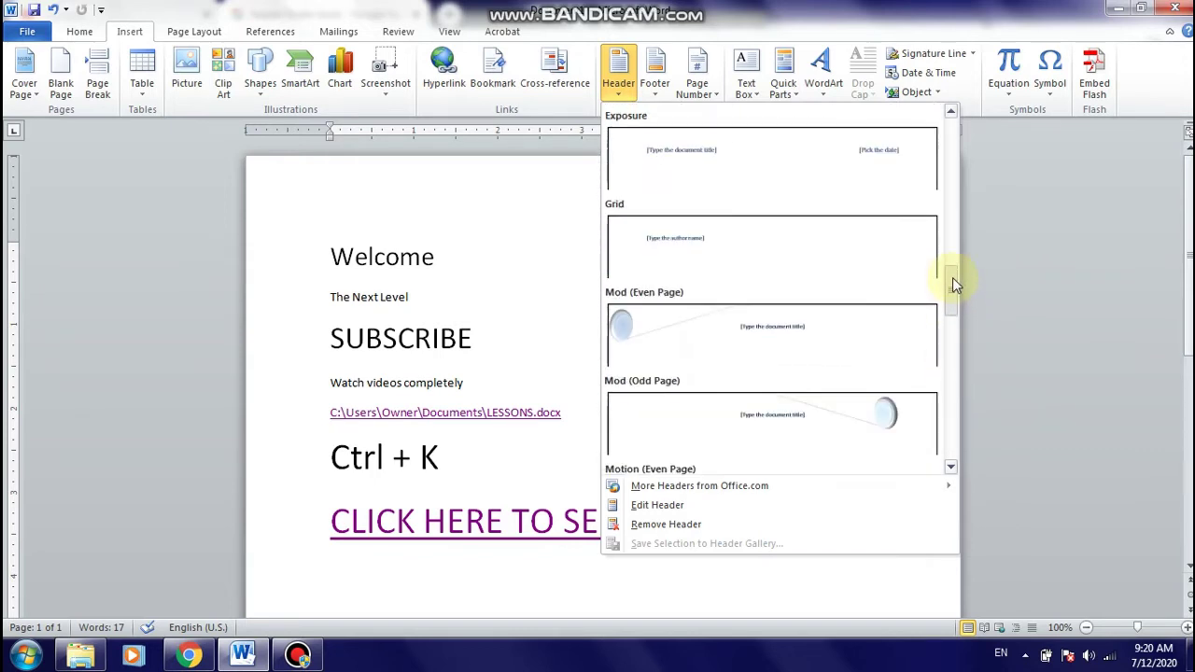
pyautogui.scroll(-2, 868, 333)
pyautogui.moveTo(952, 333); pyautogui.dragTo(952, 293)
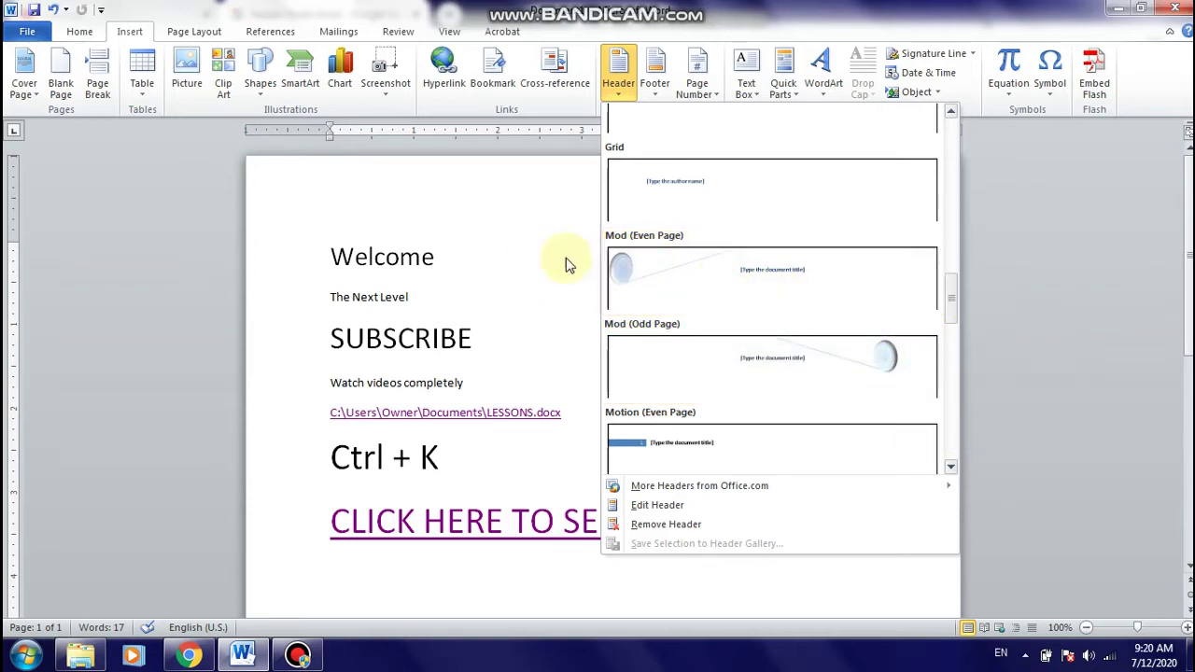
pyautogui.click(299, 206)
# Reopen the Header gallery and scroll down and back up through the designs
pyautogui.click(301, 204)
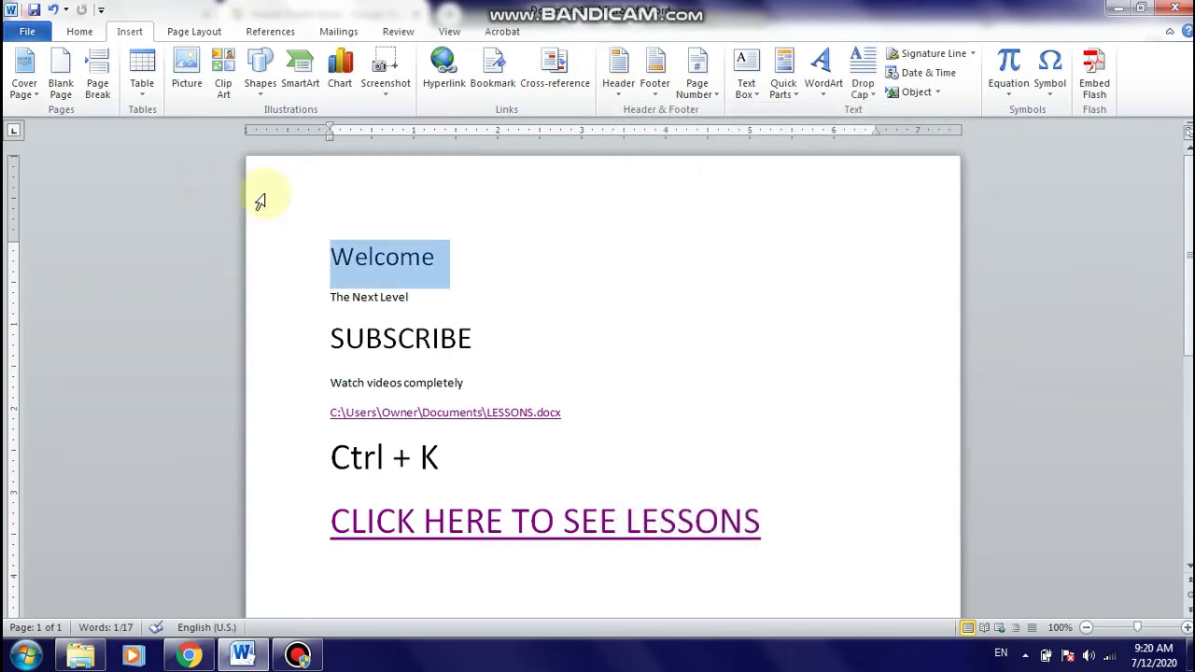
pyautogui.click(581, 258)
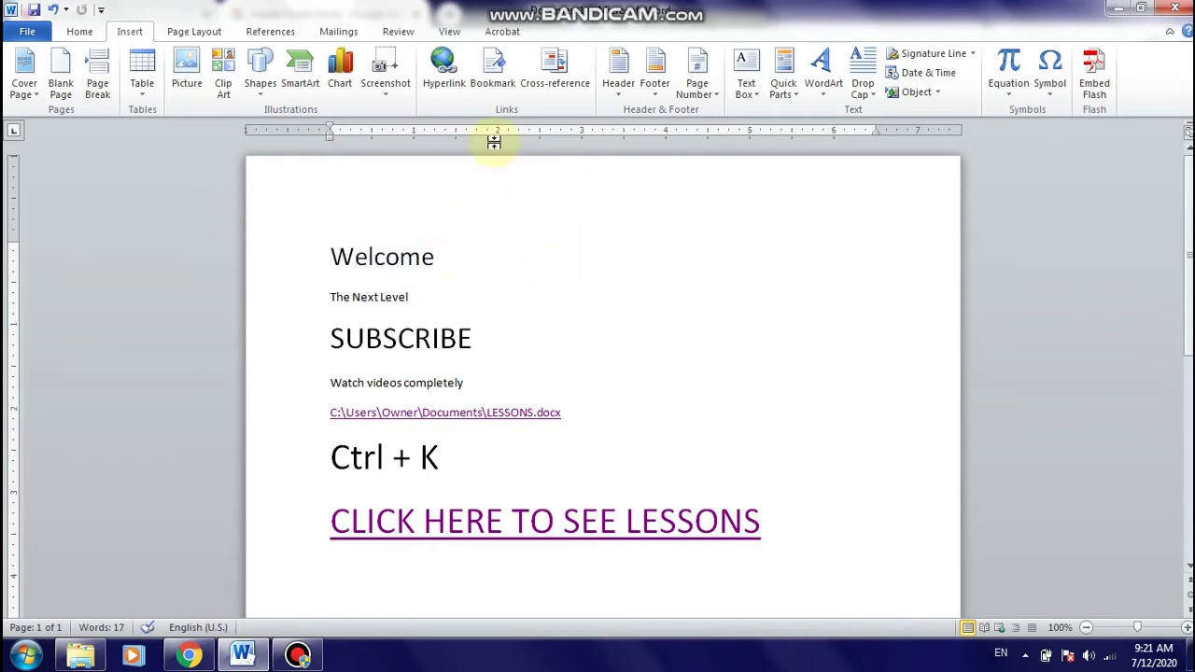
pyautogui.click(624, 86)
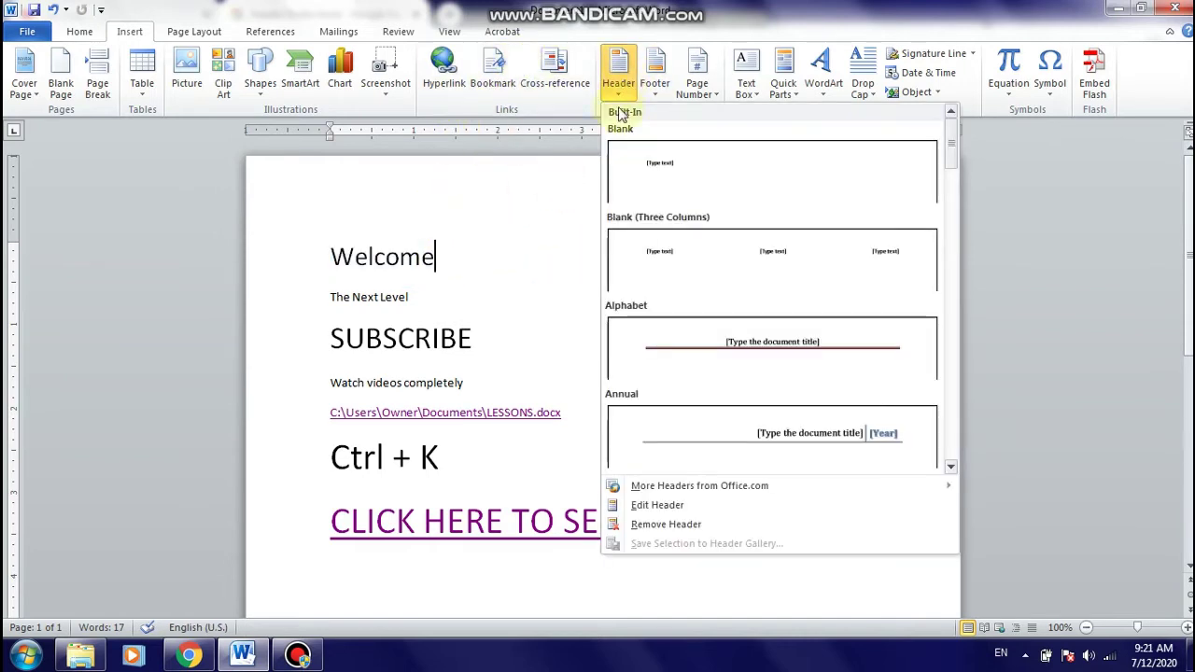
pyautogui.scroll(-5, 651, 208)
pyautogui.scroll(-10, 651, 208)
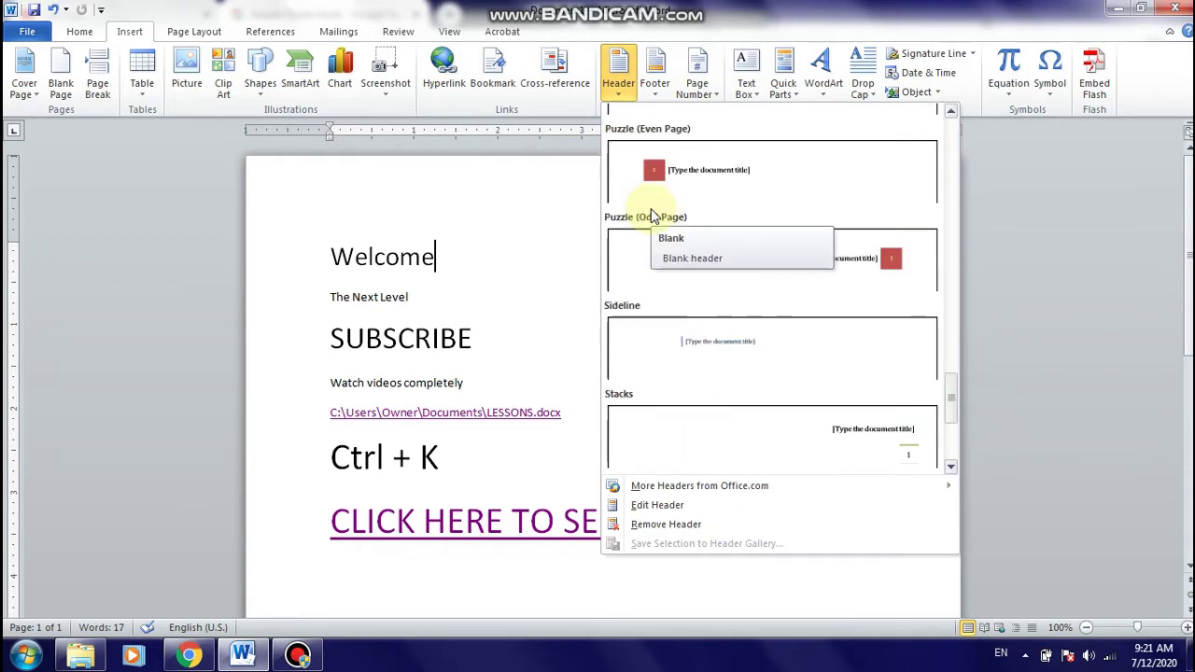
pyautogui.scroll(-3, 651, 208)
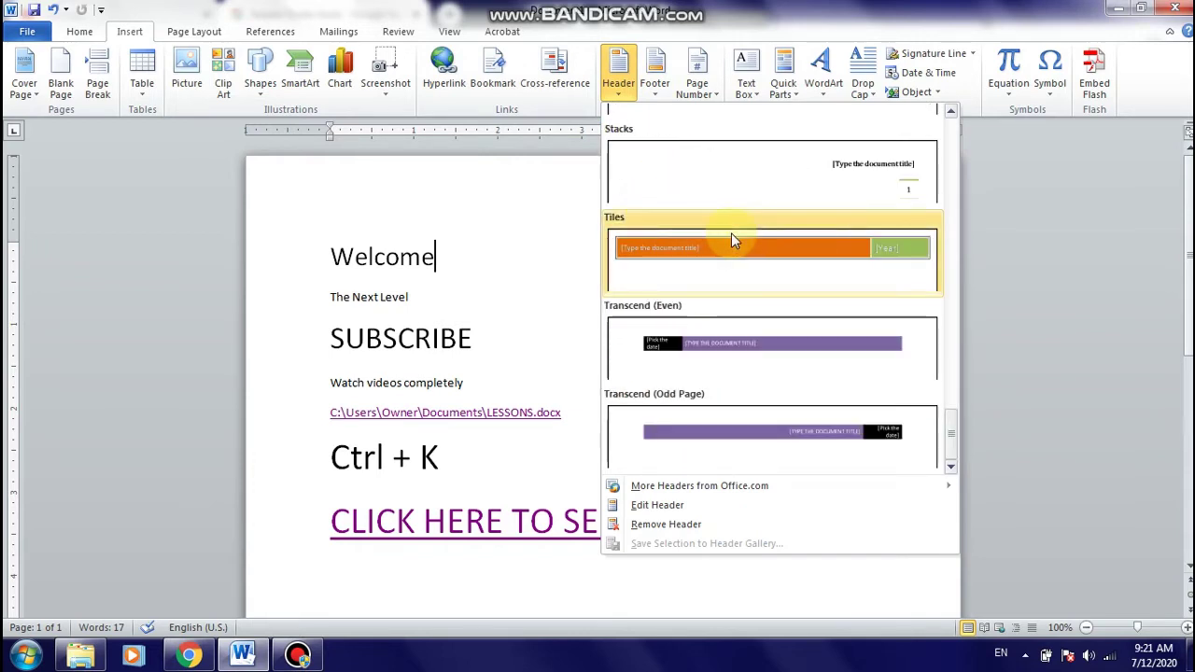
pyautogui.scroll(3, 731, 233)
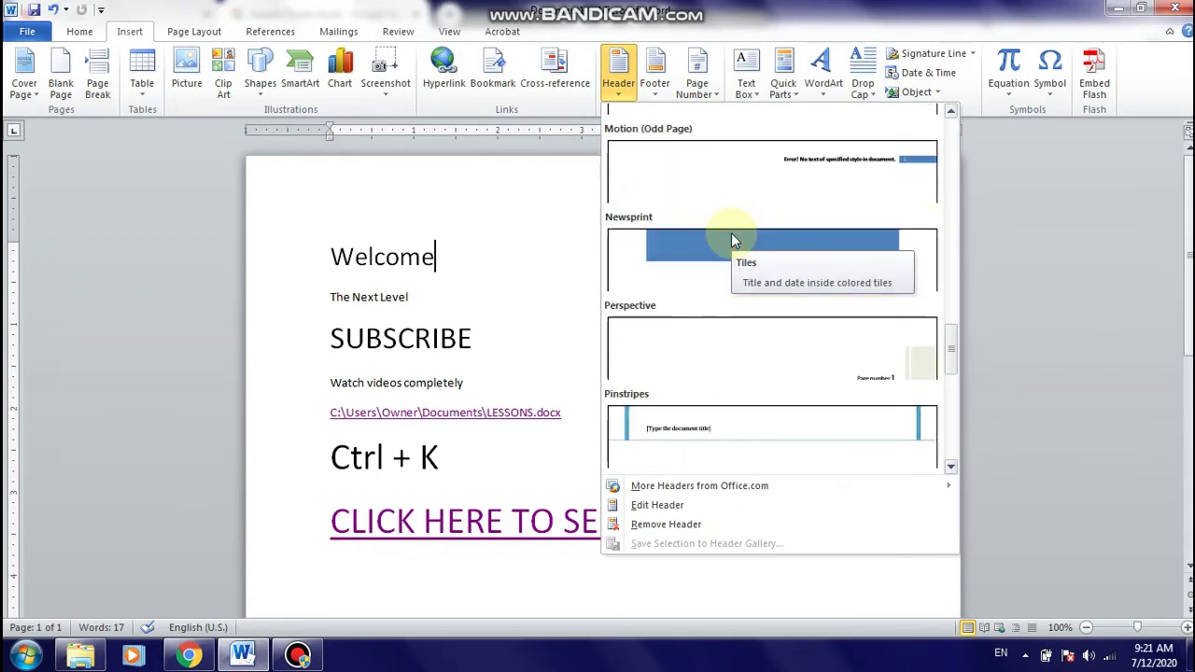
pyautogui.scroll(5, 731, 236)
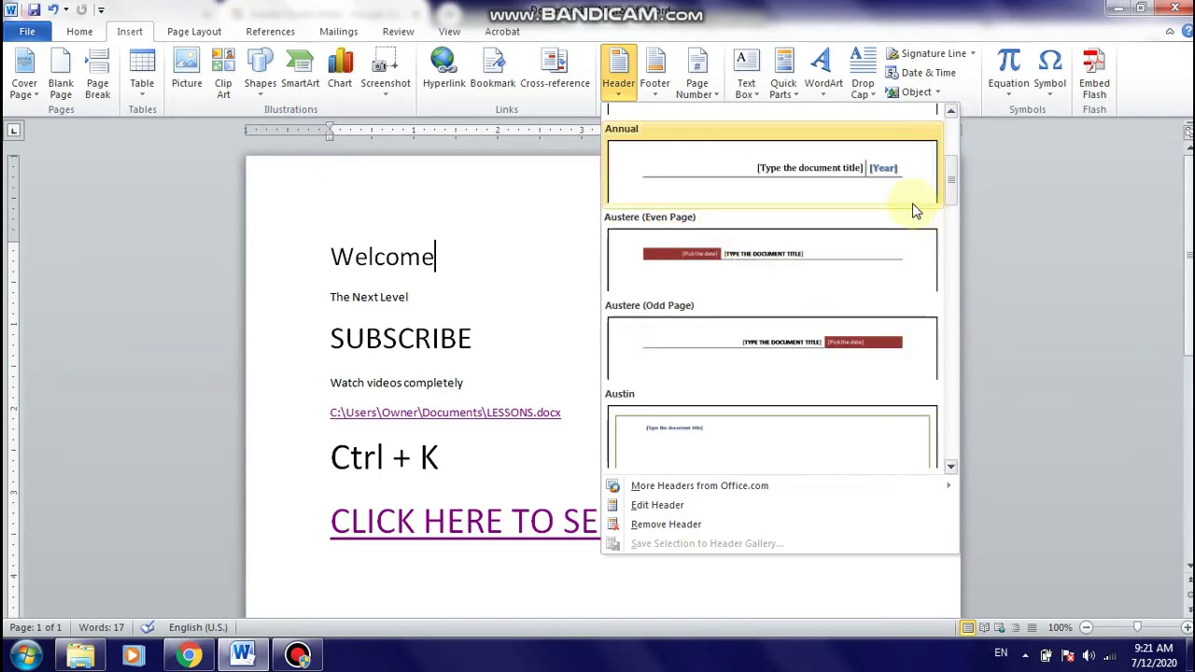
pyautogui.scroll(3, 914, 211)
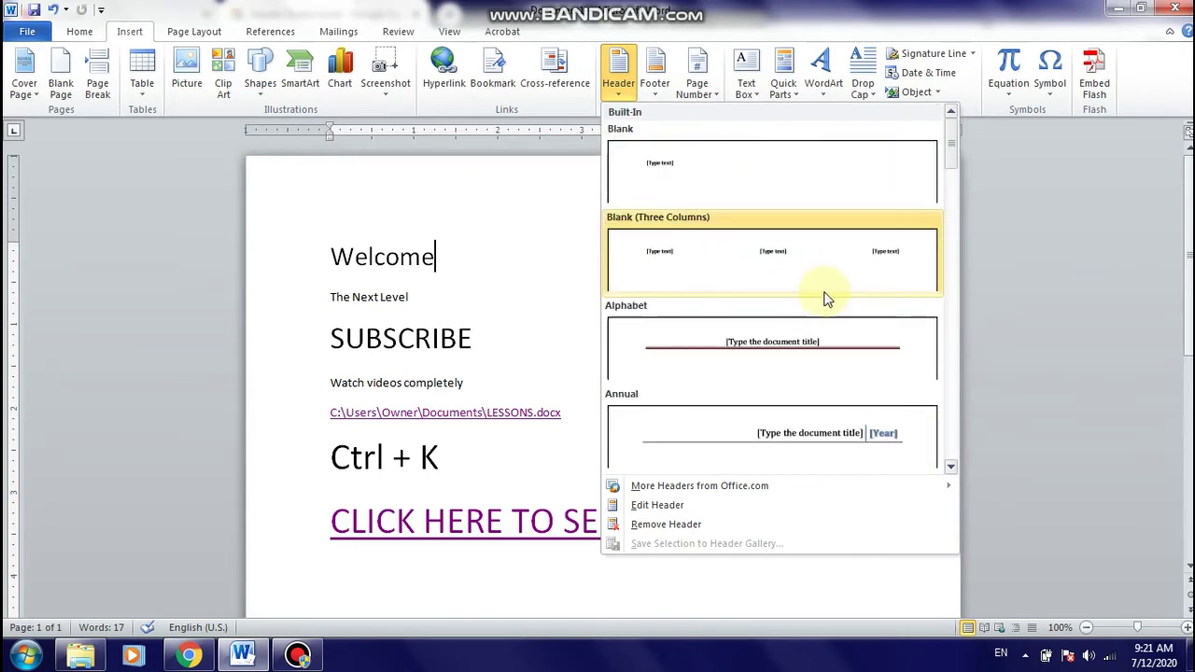
# Step through the rest of the header gallery and close it without choosing
pyautogui.click(951, 469)
pyautogui.click(951, 469)
pyautogui.click(950, 469)
pyautogui.click(951, 469)
pyautogui.click(951, 469)
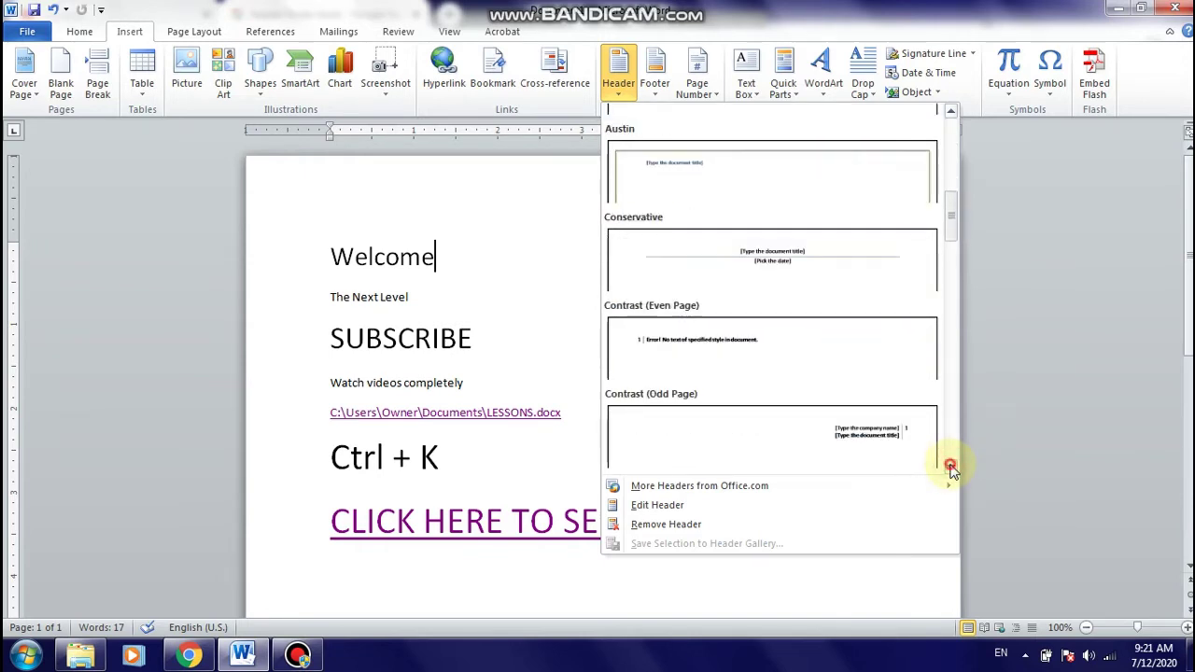
pyautogui.click(950, 469)
pyautogui.click(951, 469)
pyautogui.click(951, 469)
pyautogui.click(951, 468)
pyautogui.click(951, 469)
pyautogui.click(951, 469)
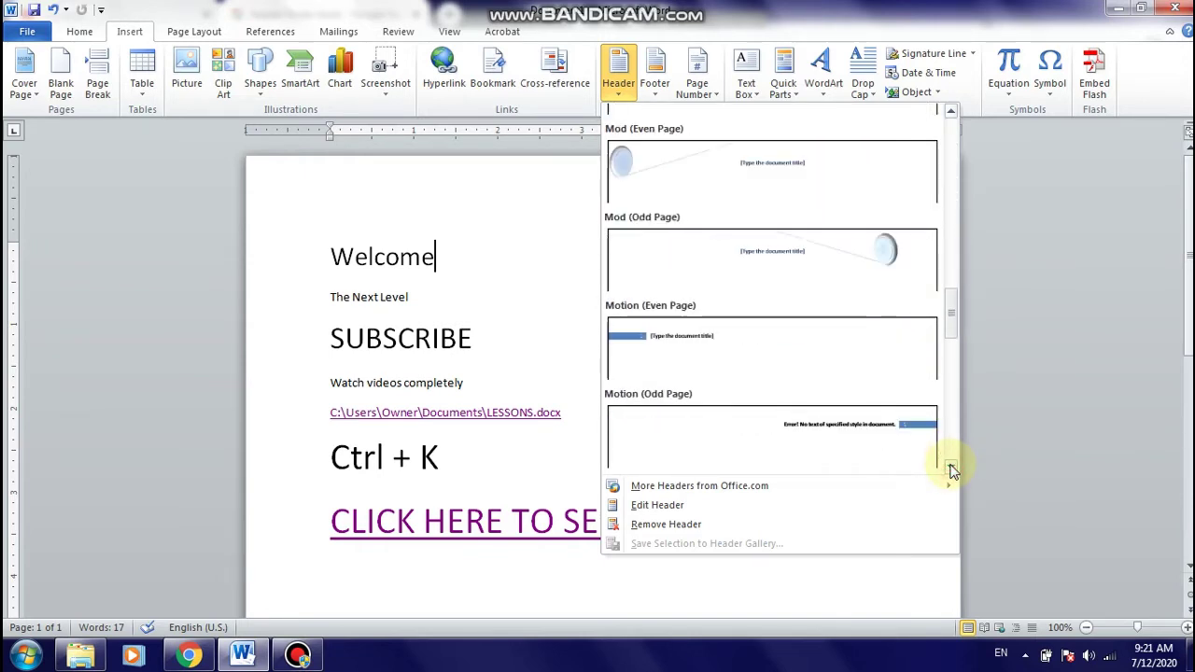
pyautogui.click(951, 468)
pyautogui.click(951, 469)
pyautogui.click(950, 467)
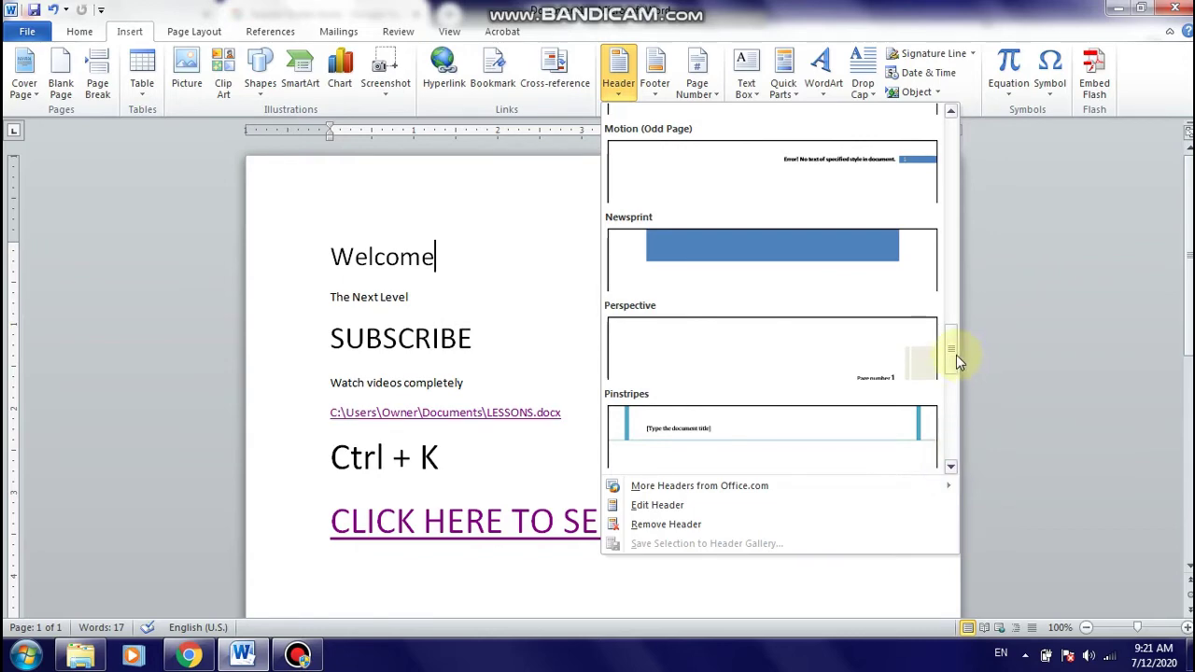
pyautogui.moveTo(956, 354); pyautogui.dragTo(971, 137)
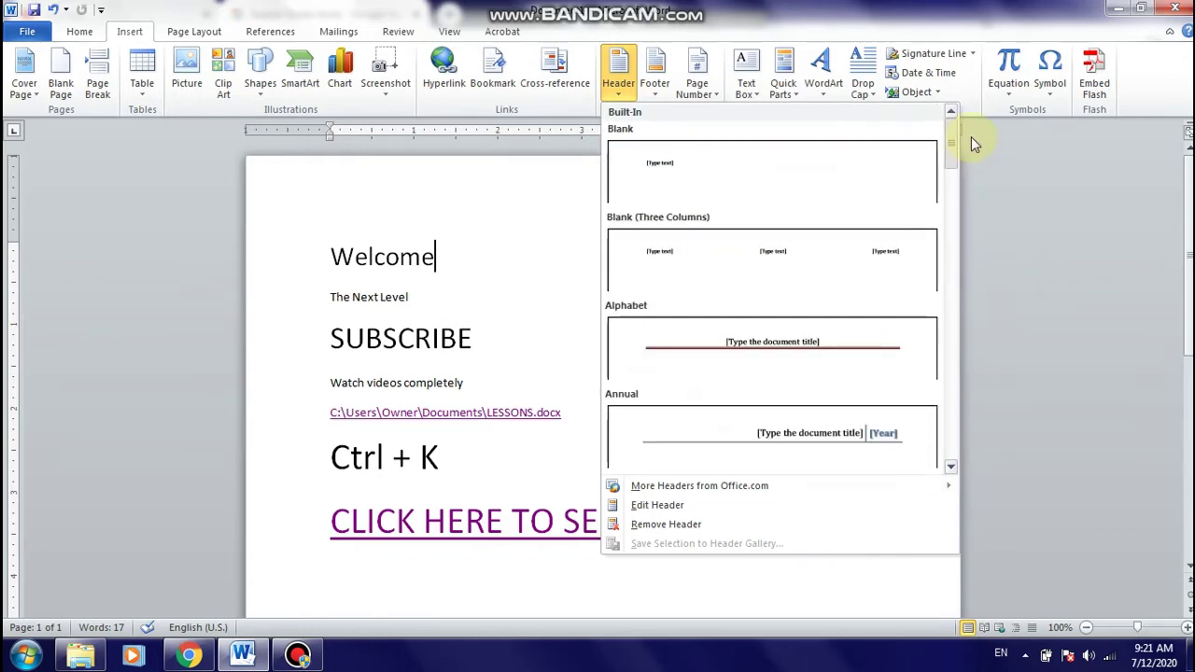
pyautogui.click(968, 134)
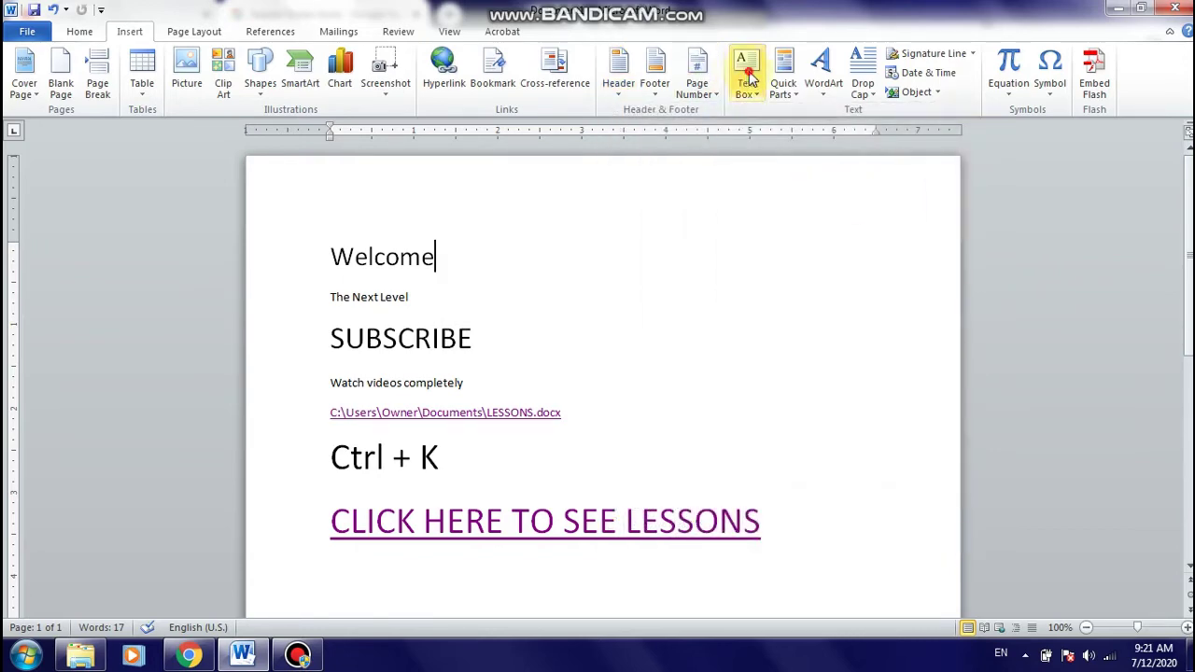
# Insert the Blank (Three Columns) header design
pyautogui.click(747, 73)
pyautogui.click(618, 73)
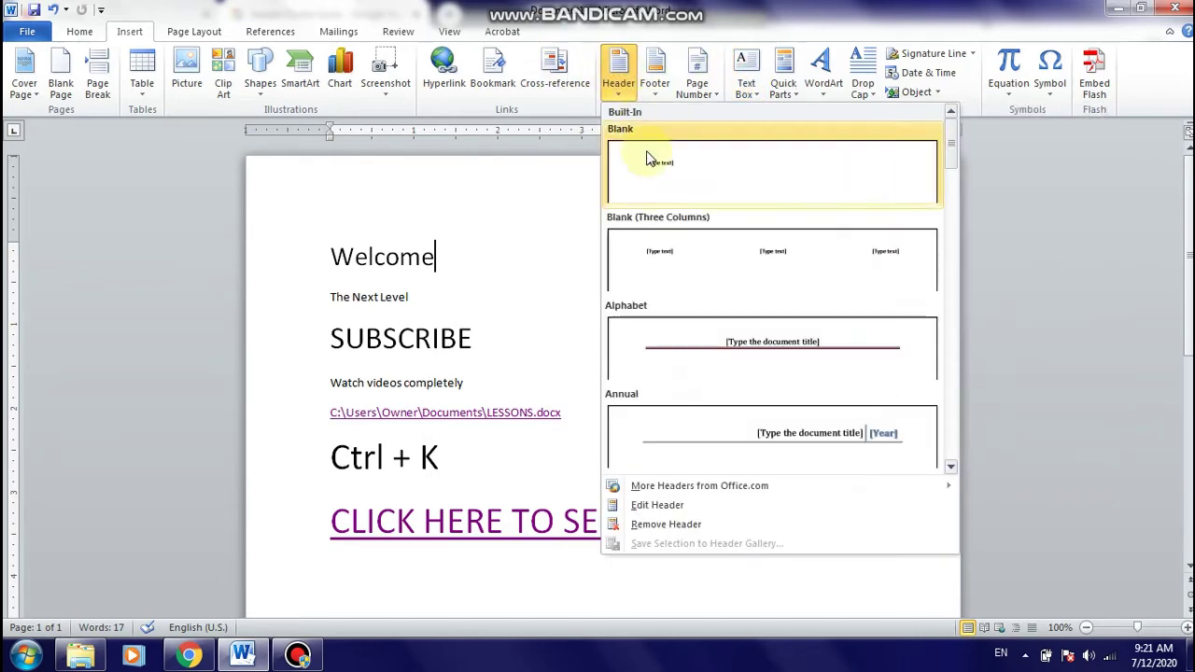
pyautogui.click(656, 252)
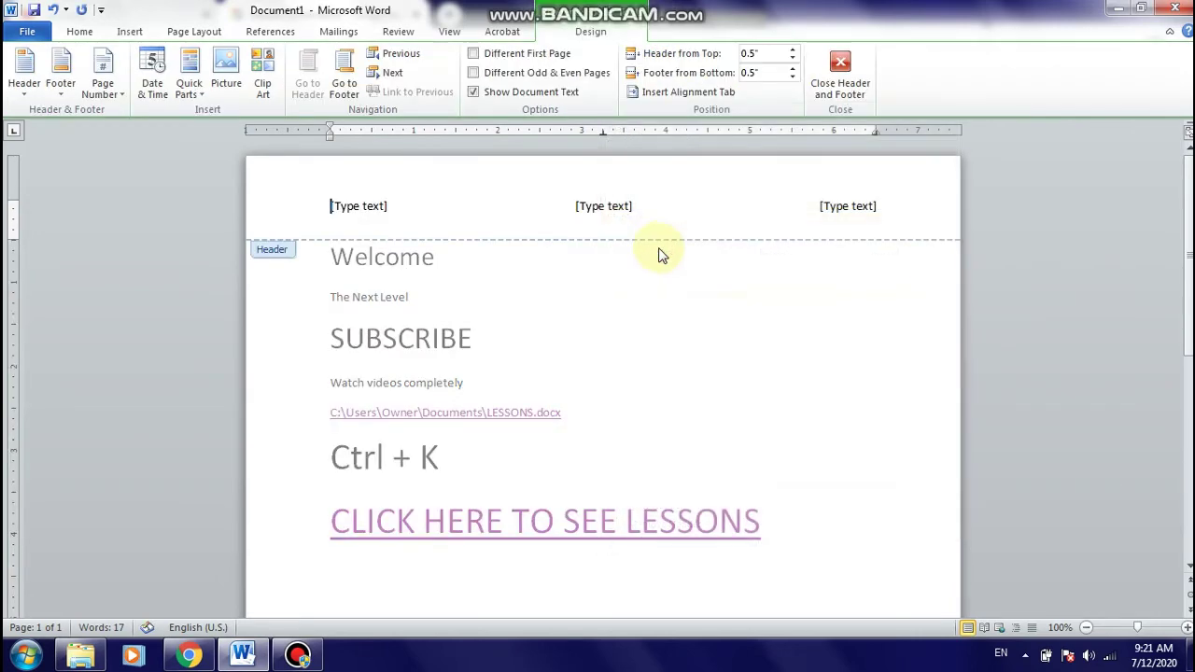
# Put 'Introduction' in the left header field and 'MS WORD LEARNING SERIES' in the right one
pyautogui.click(371, 209)
pyautogui.write('I')
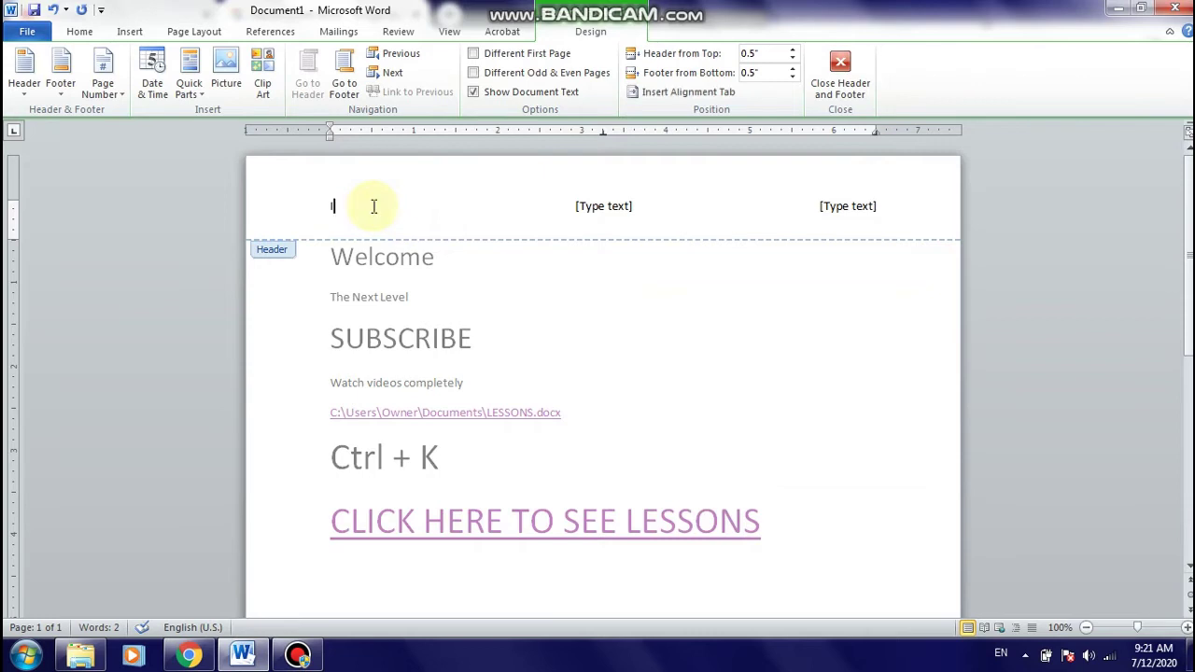
pyautogui.write('ntroduction')
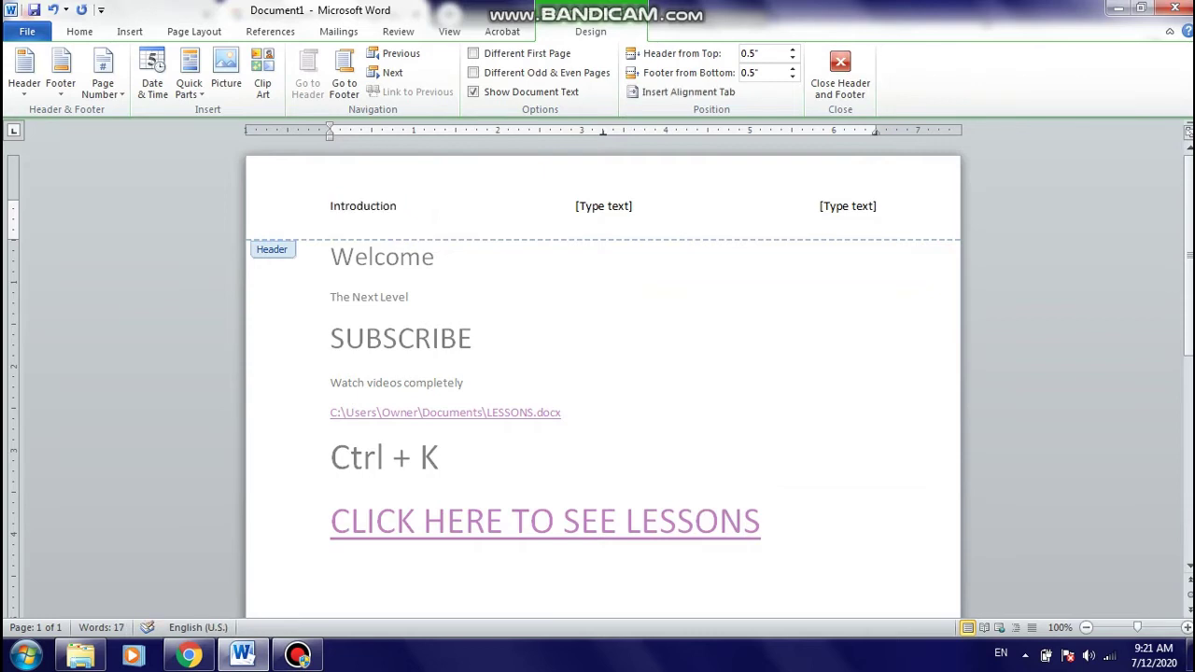
pyautogui.click(841, 212)
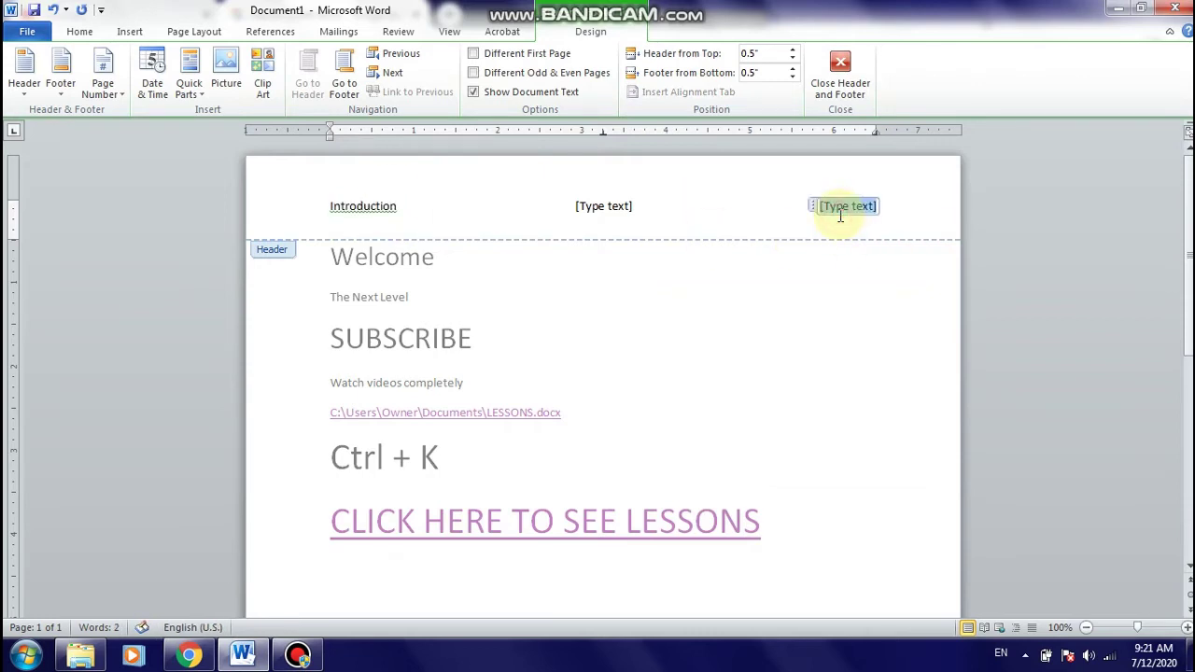
pyautogui.write('MS WORD')
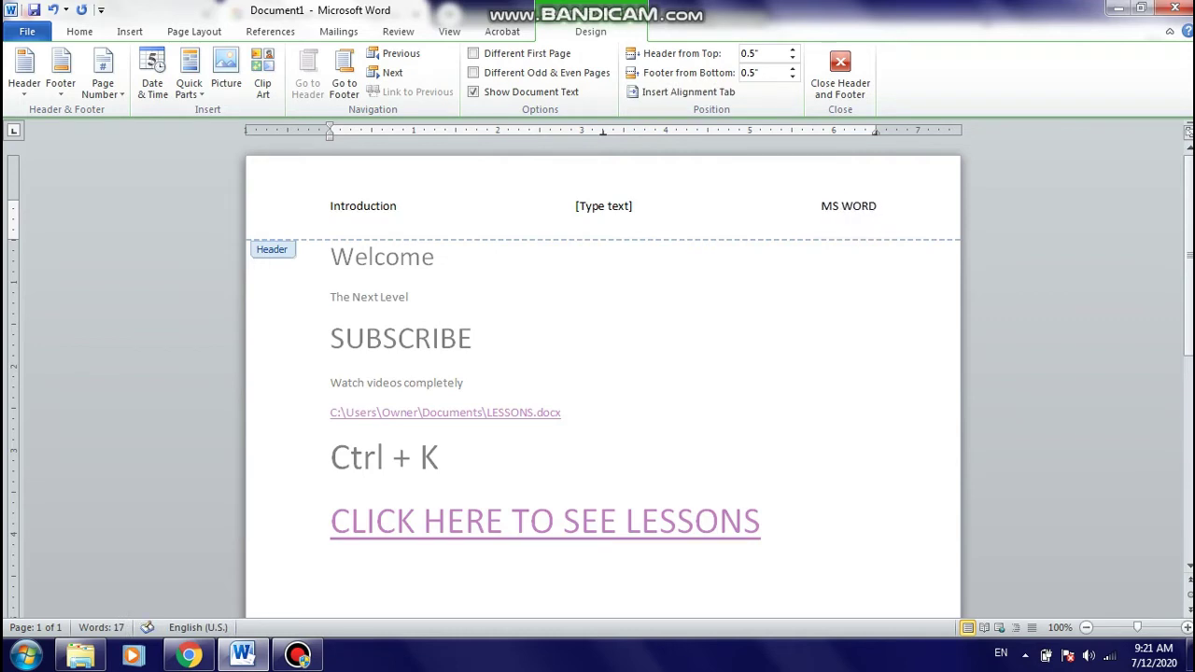
pyautogui.write(' LEARNING SERIE')
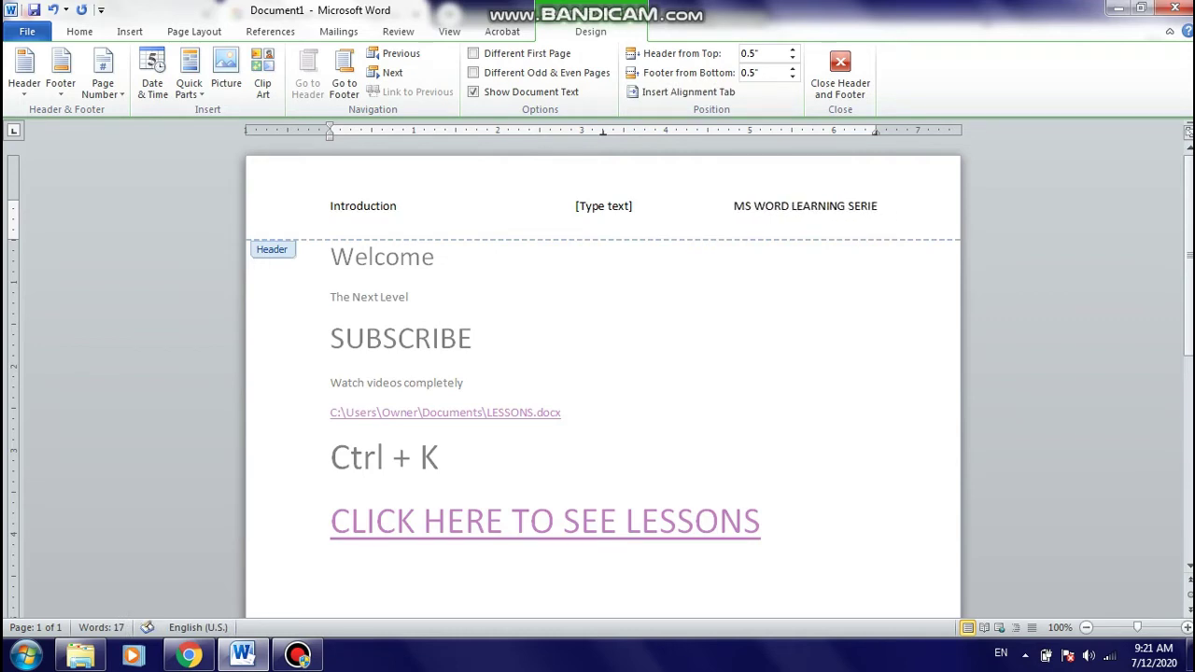
pyautogui.write('S')
pyautogui.click(605, 209)
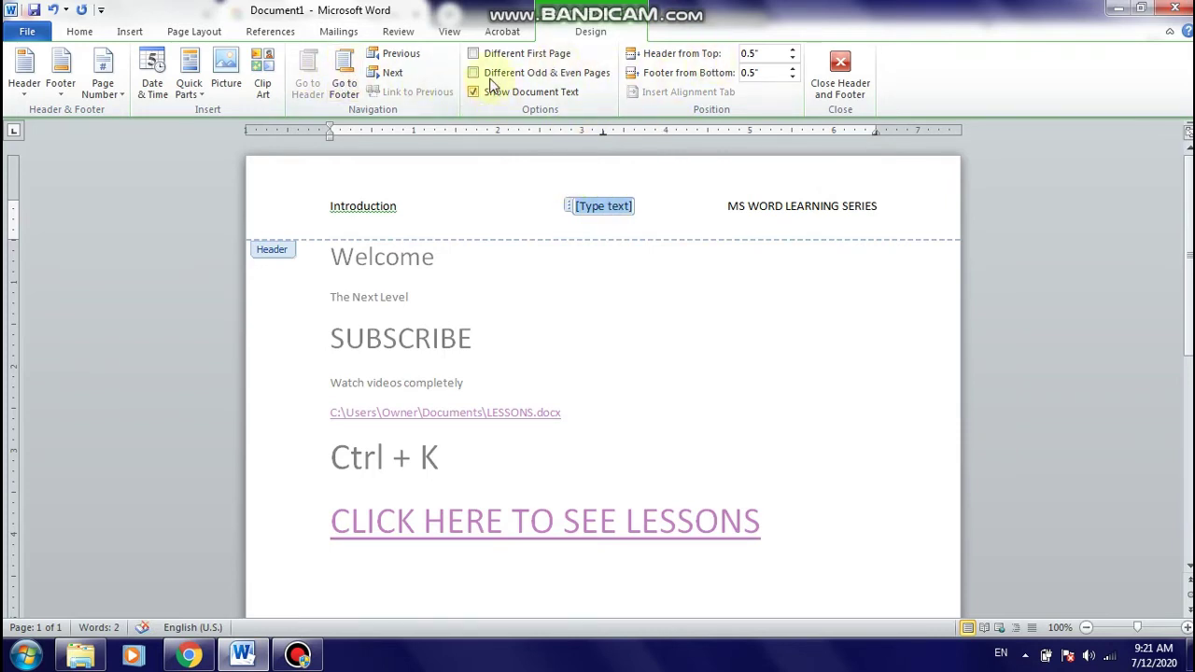
pyautogui.click(100, 82)
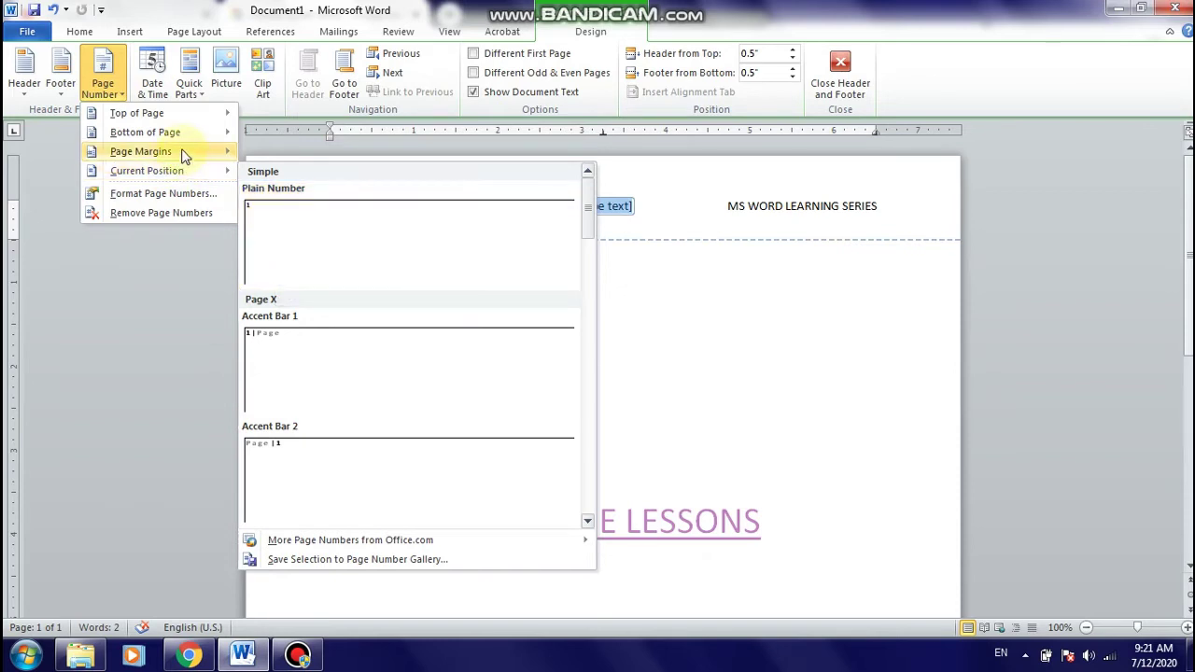
pyautogui.moveTo(136, 113)
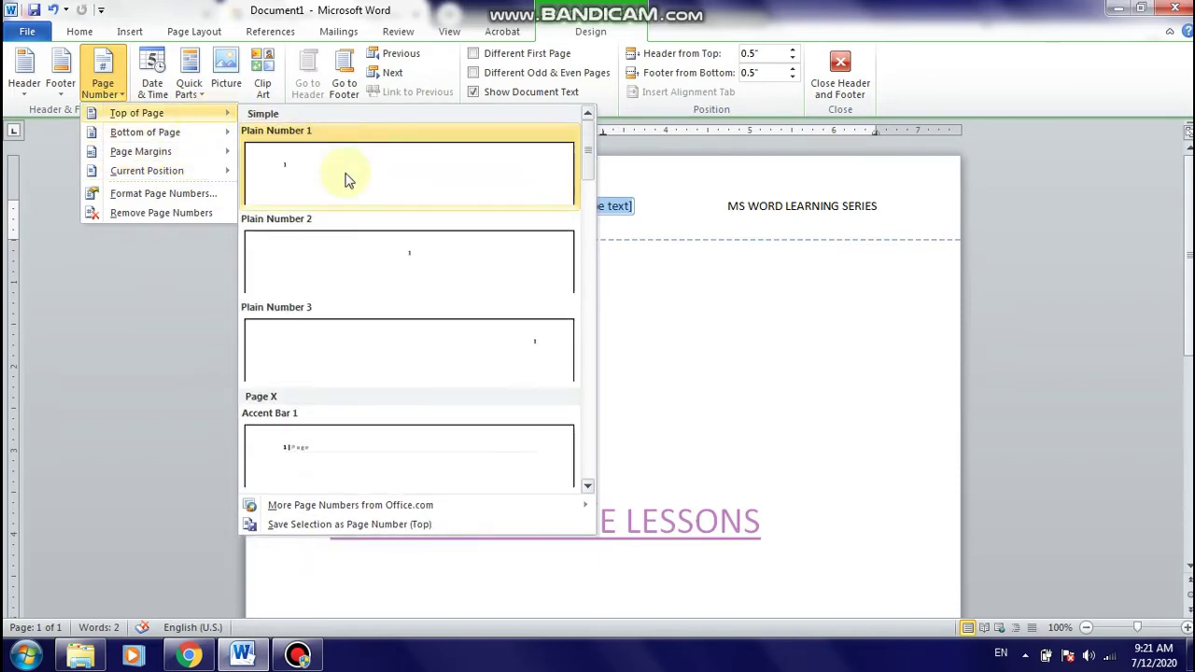
pyautogui.click(383, 266)
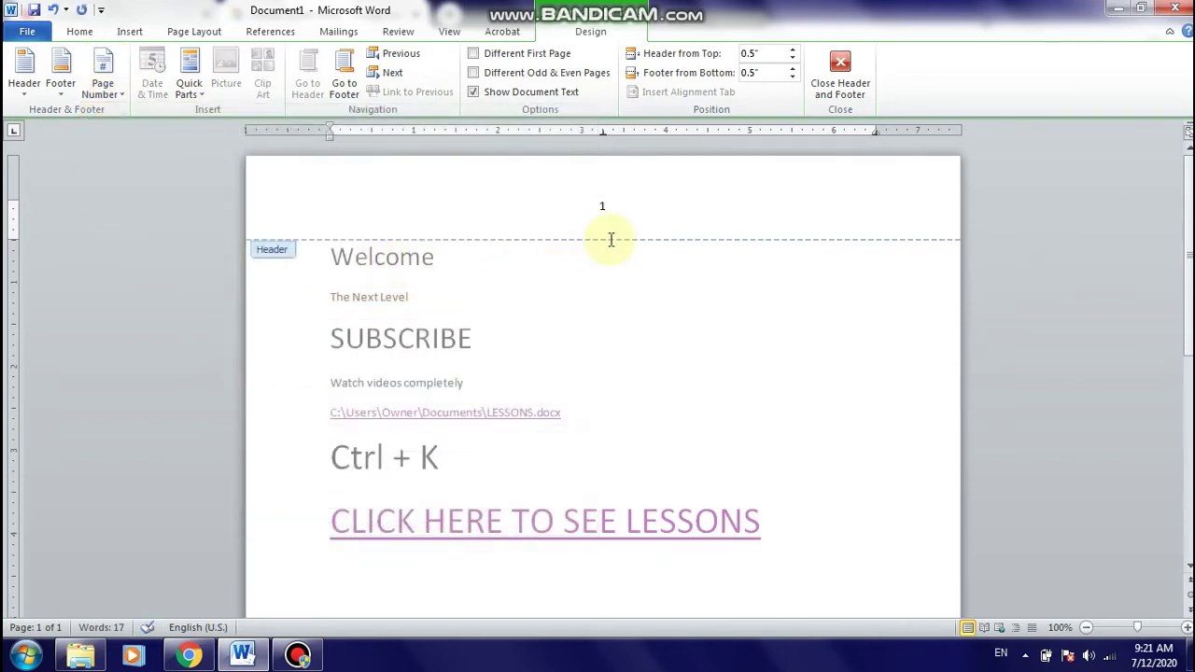
pyautogui.hotkey('ctrl', 'z')
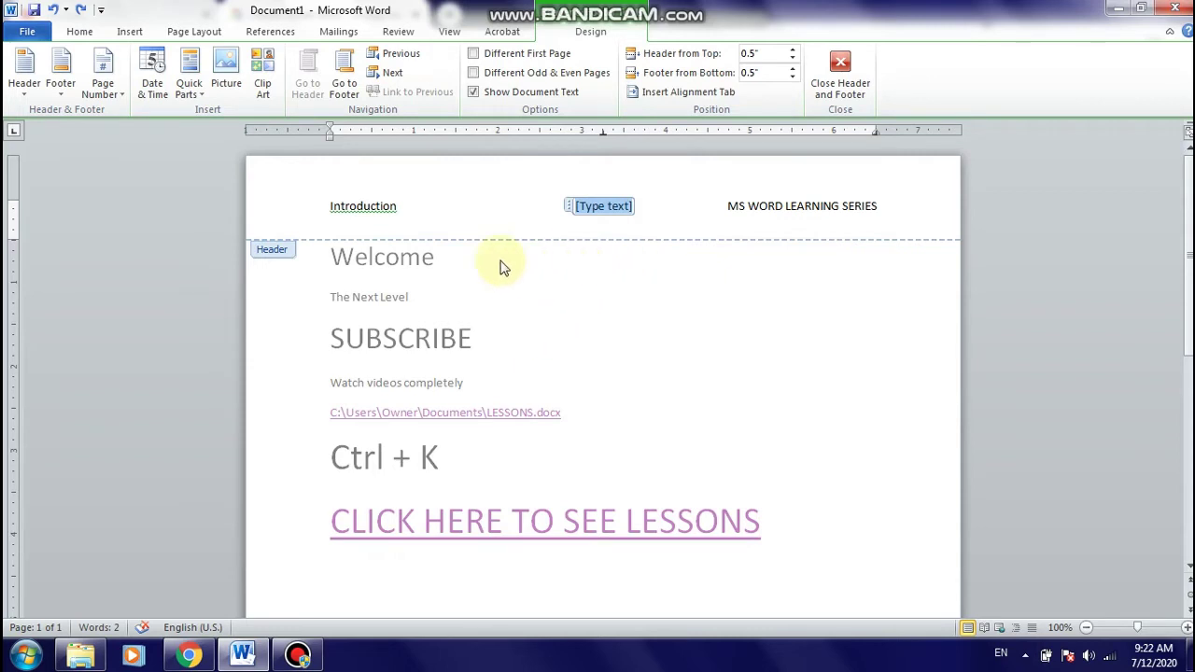
pyautogui.click(191, 90)
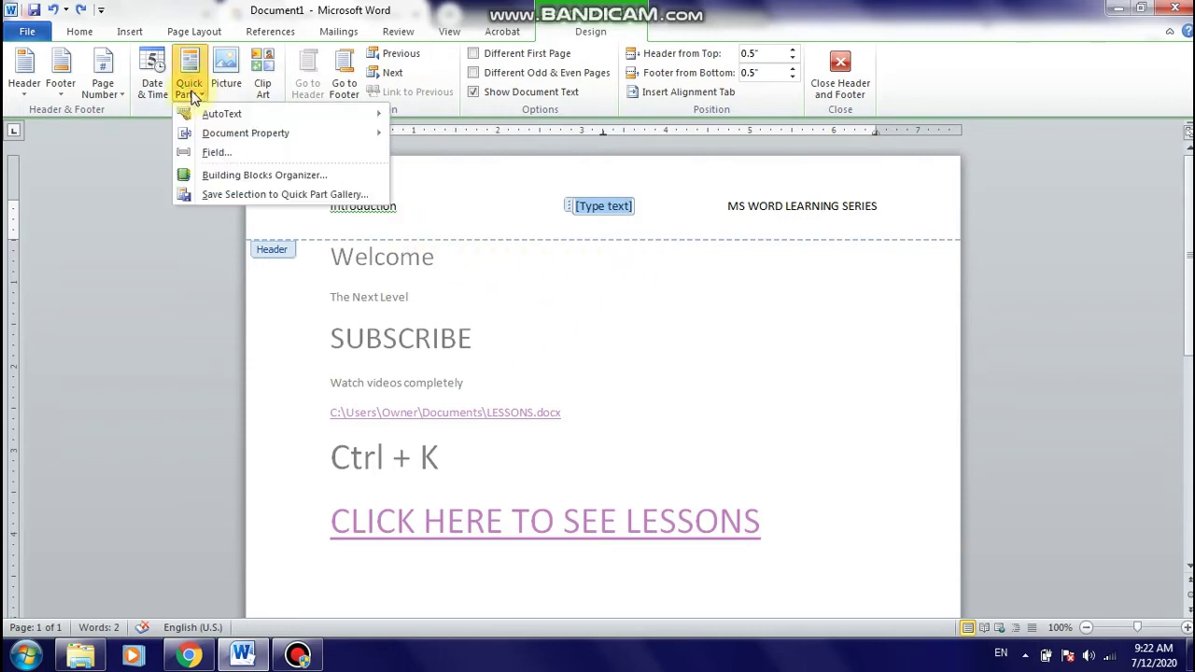
pyautogui.click(656, 341)
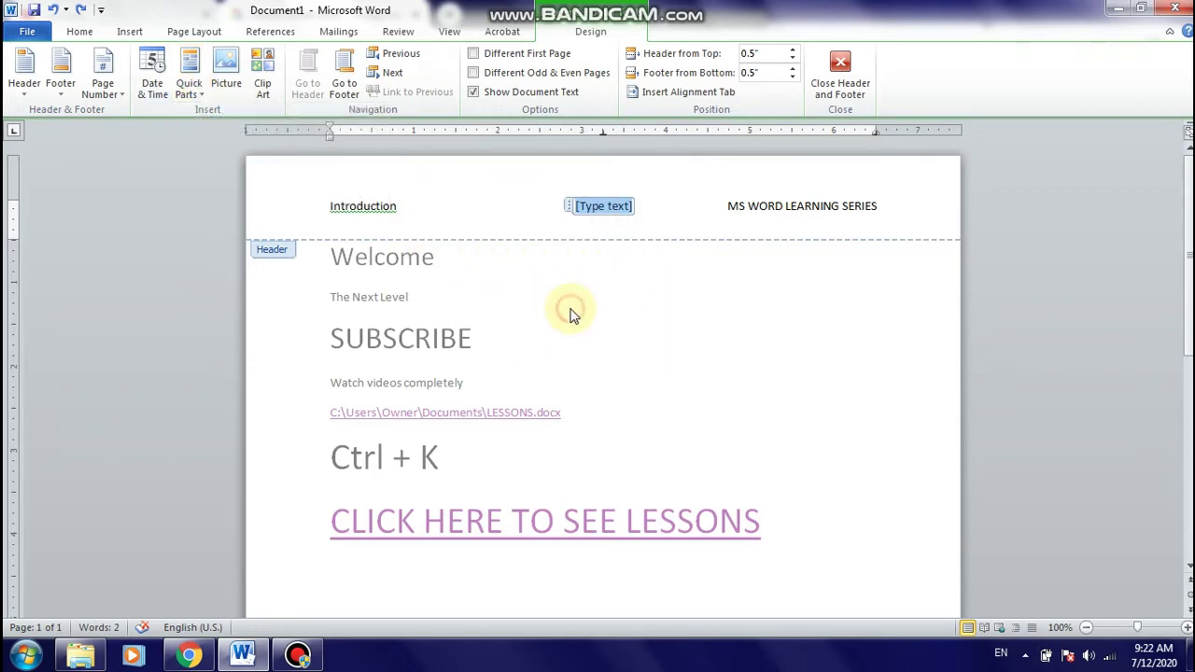
pyautogui.click(351, 93)
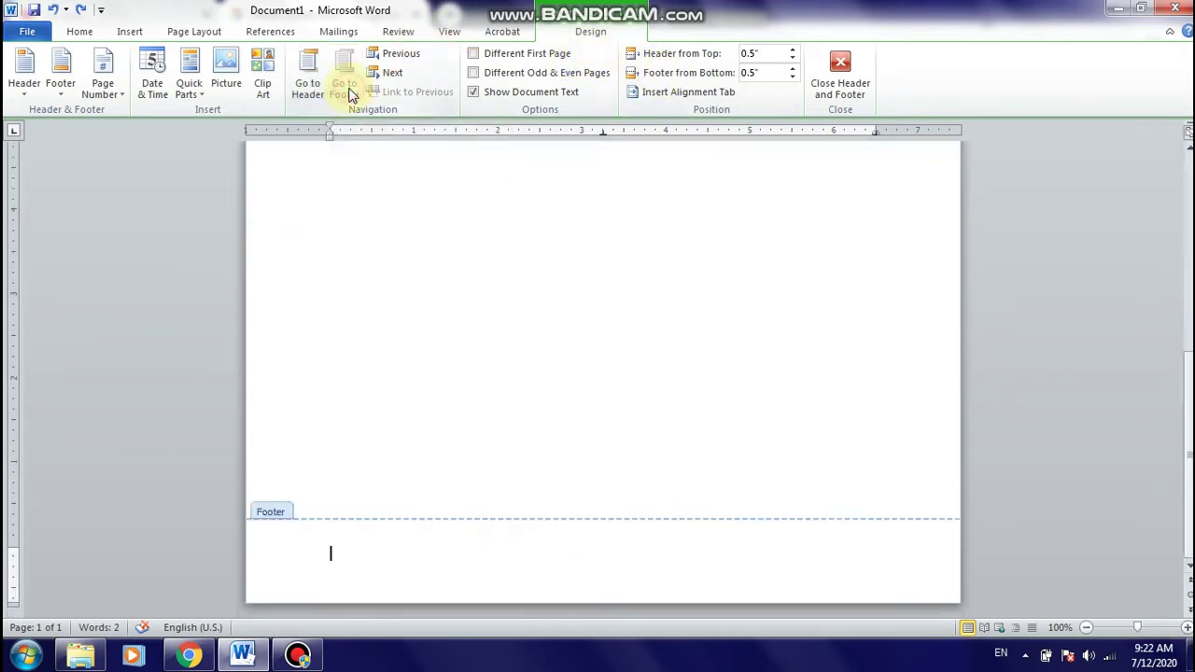
# Replace the centred footer page number with a right-aligned Plain Number 3 page number
pyautogui.click(118, 96)
pyautogui.moveTo(146, 132)
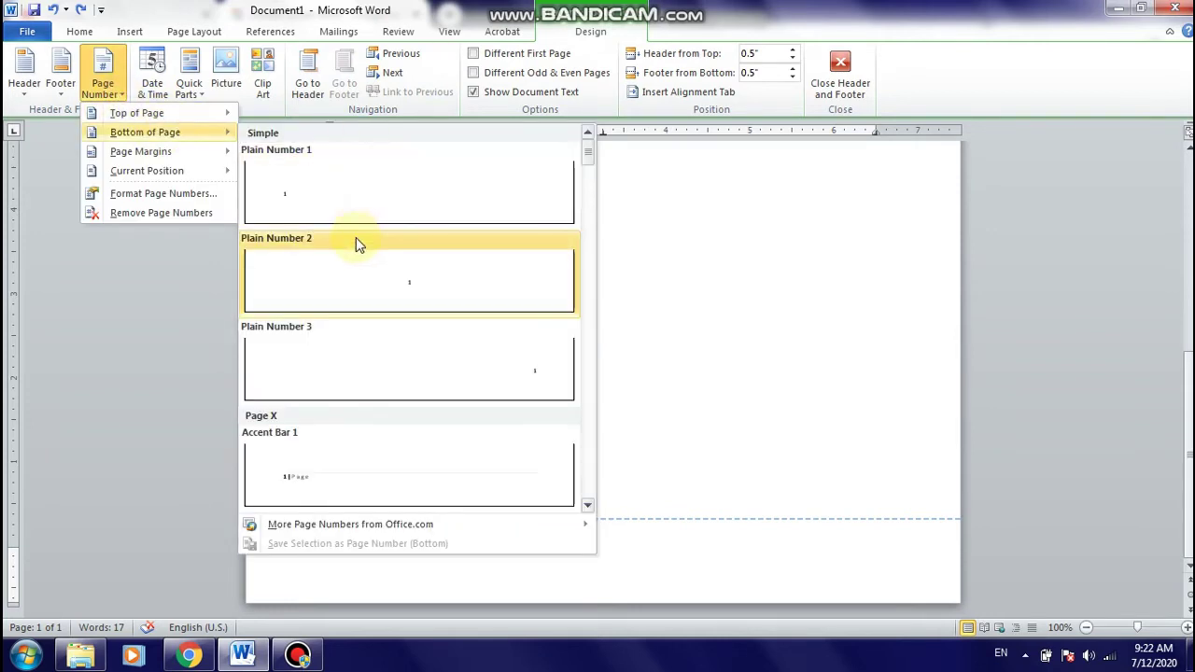
pyautogui.click(355, 268)
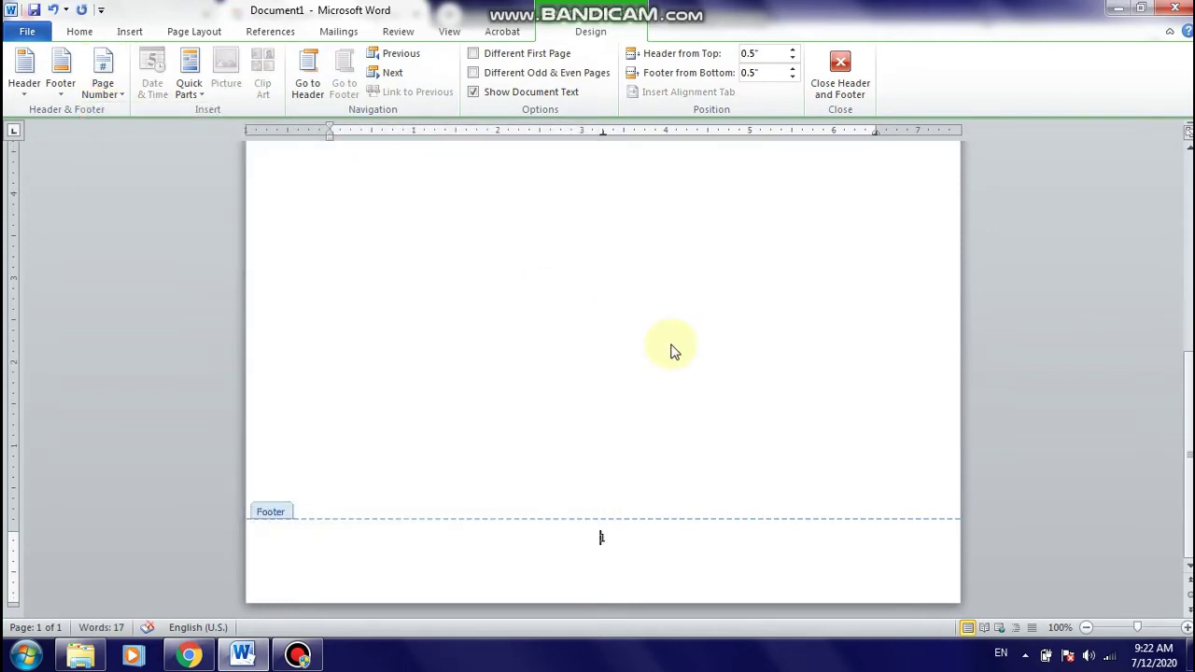
pyautogui.click(110, 85)
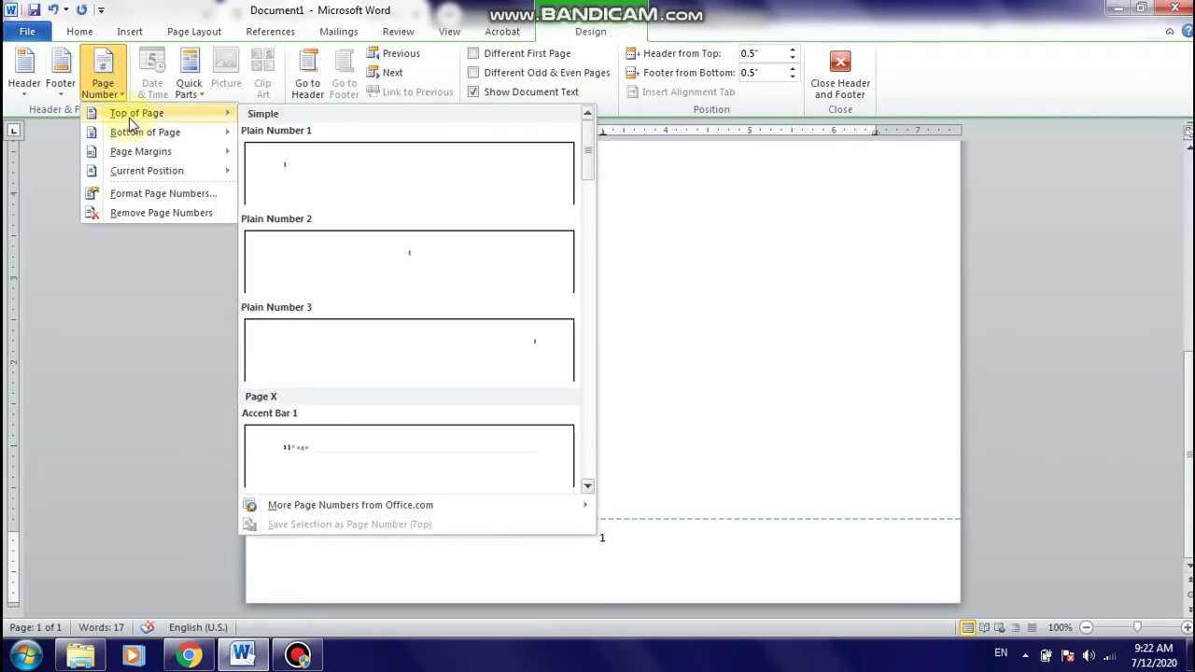
pyautogui.moveTo(145, 132)
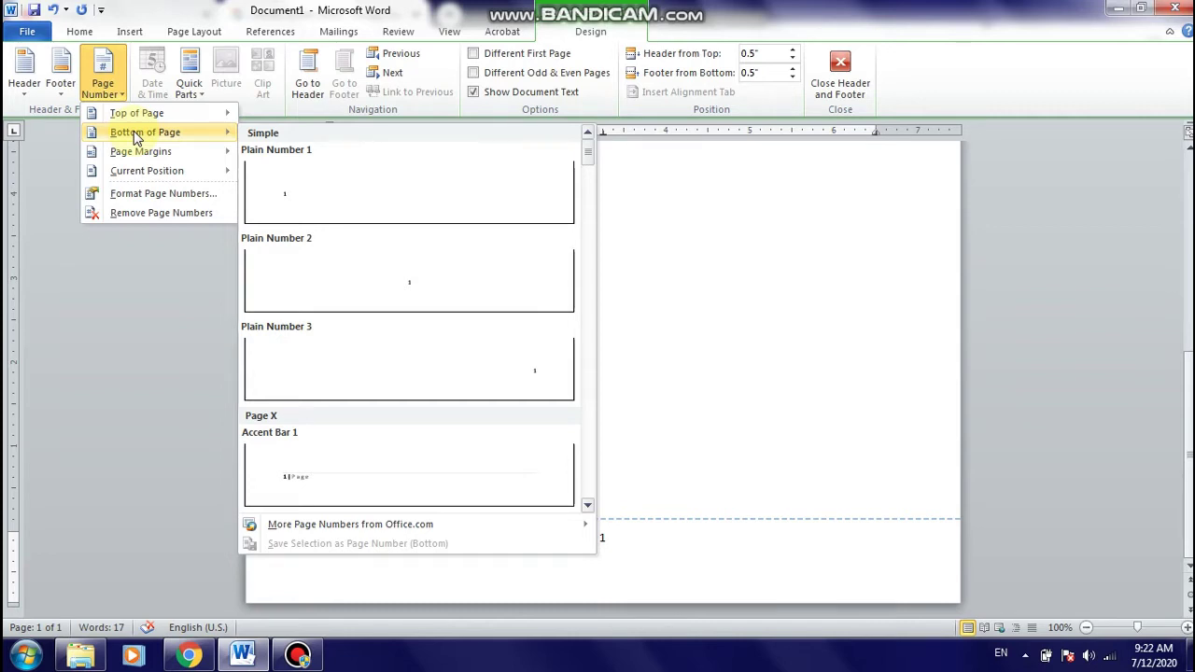
pyautogui.click(284, 339)
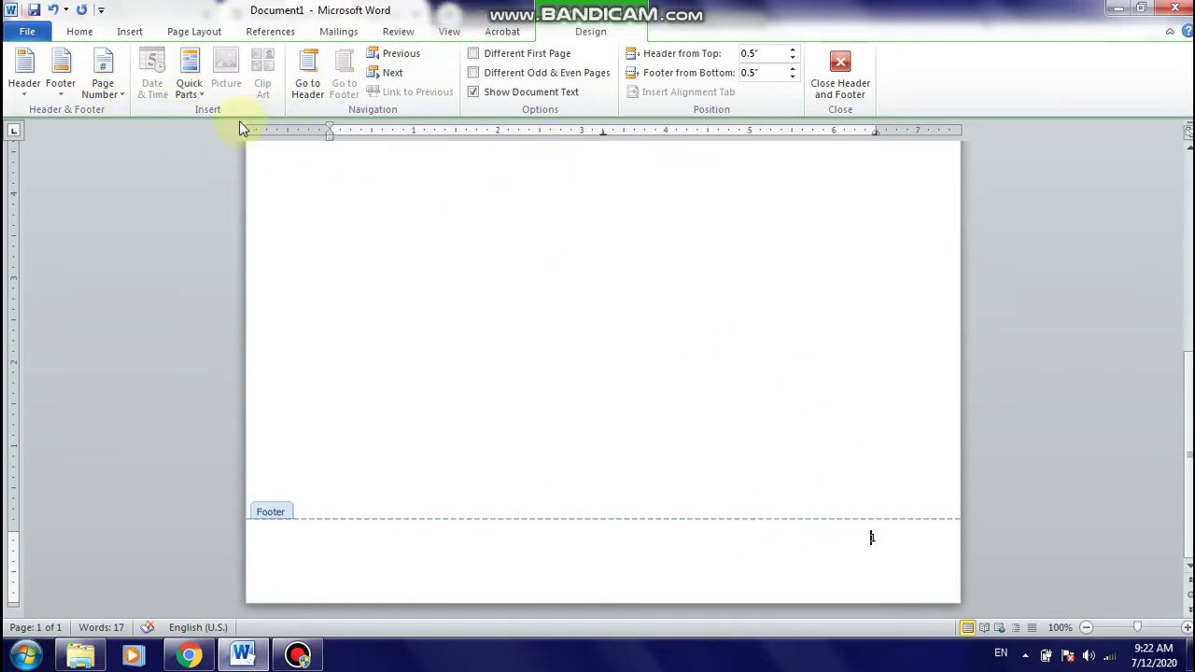
pyautogui.click(202, 93)
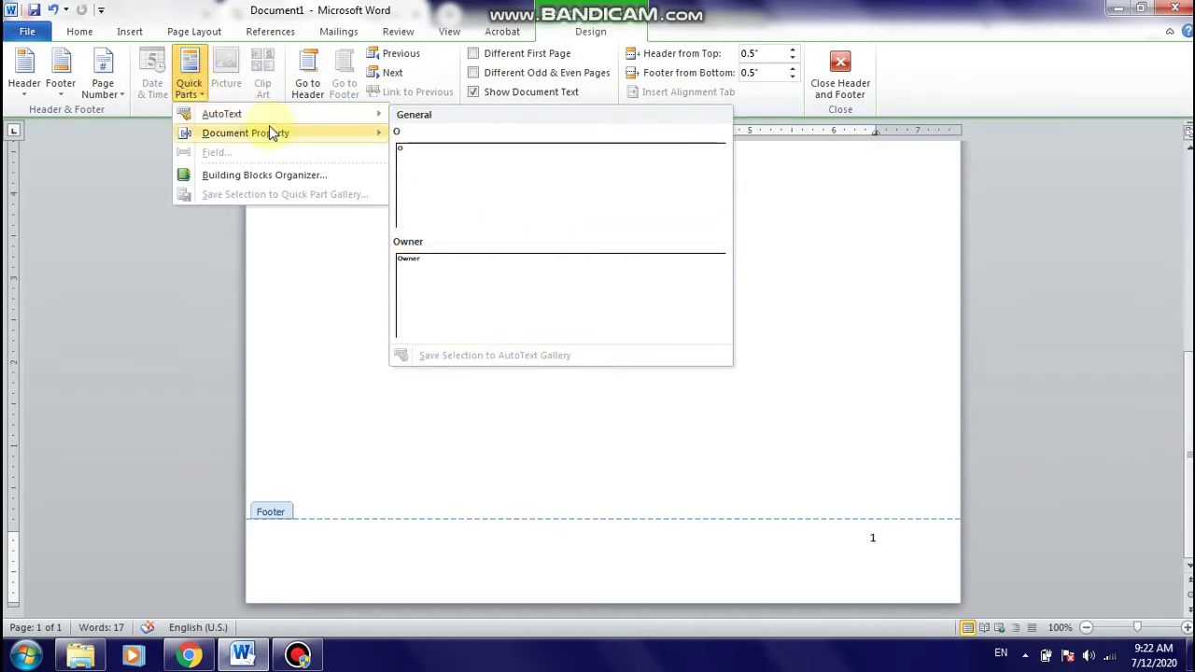
pyautogui.moveTo(246, 132)
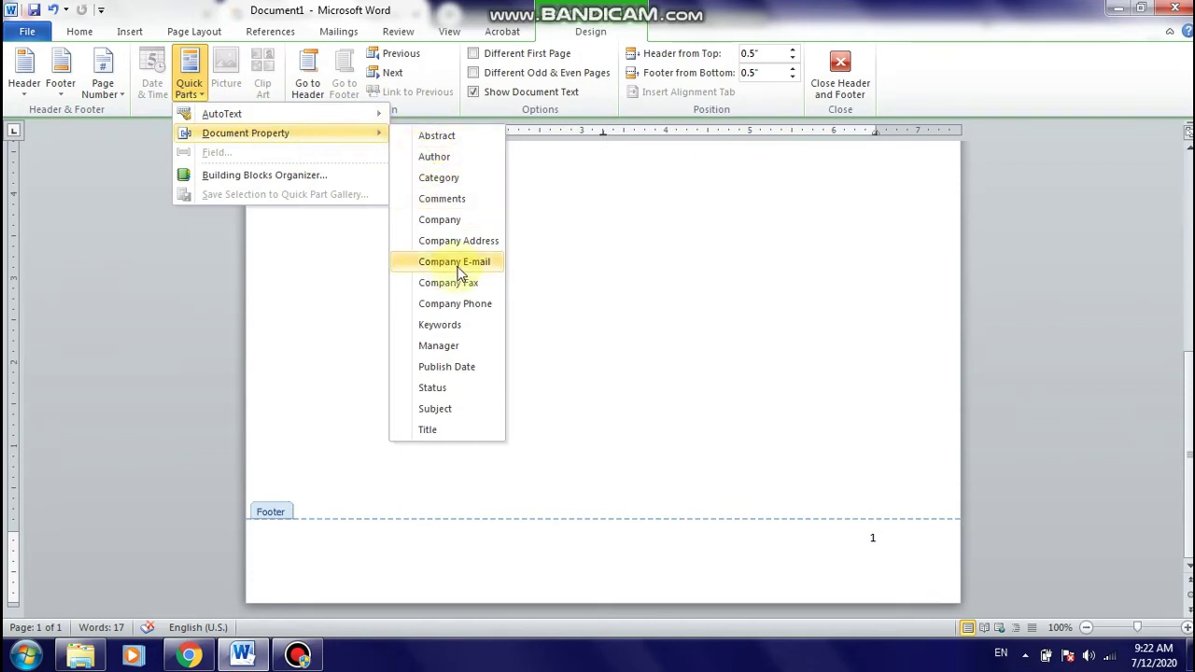
pyautogui.click(548, 235)
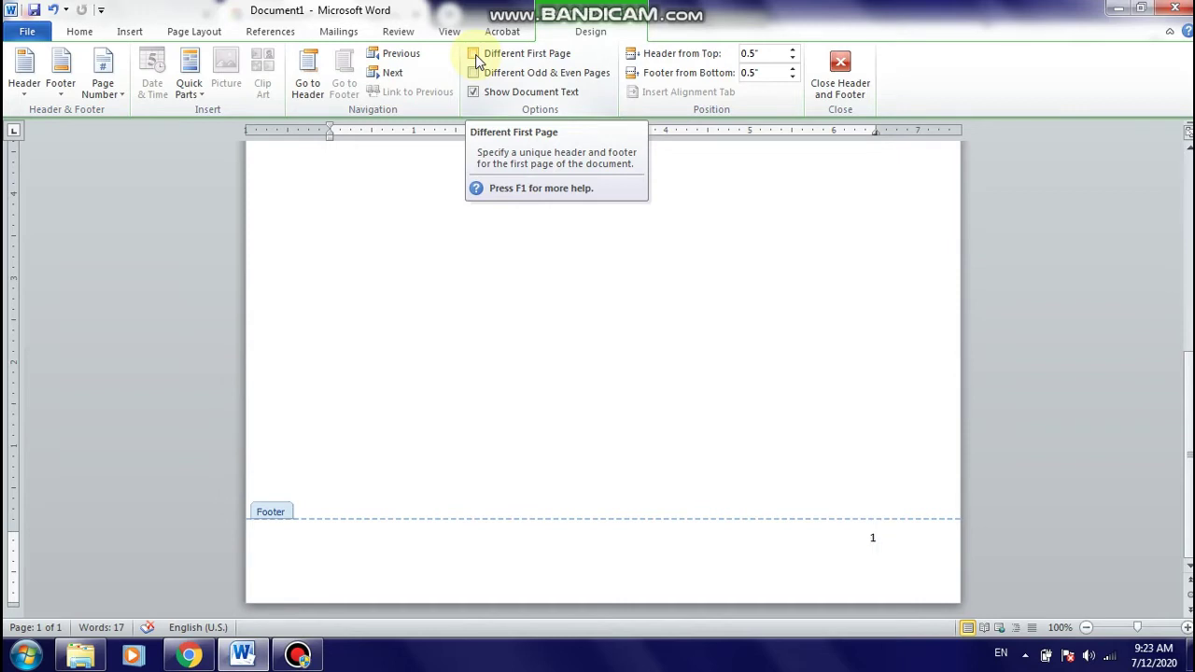
pyautogui.click(474, 54)
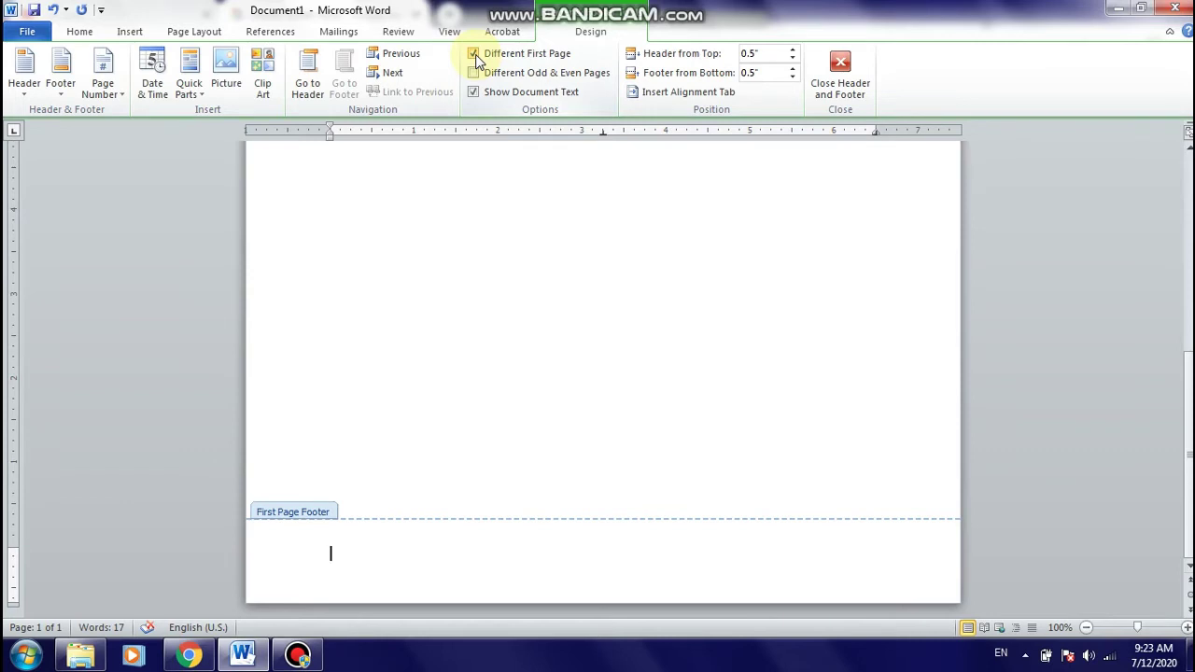
pyautogui.click(474, 54)
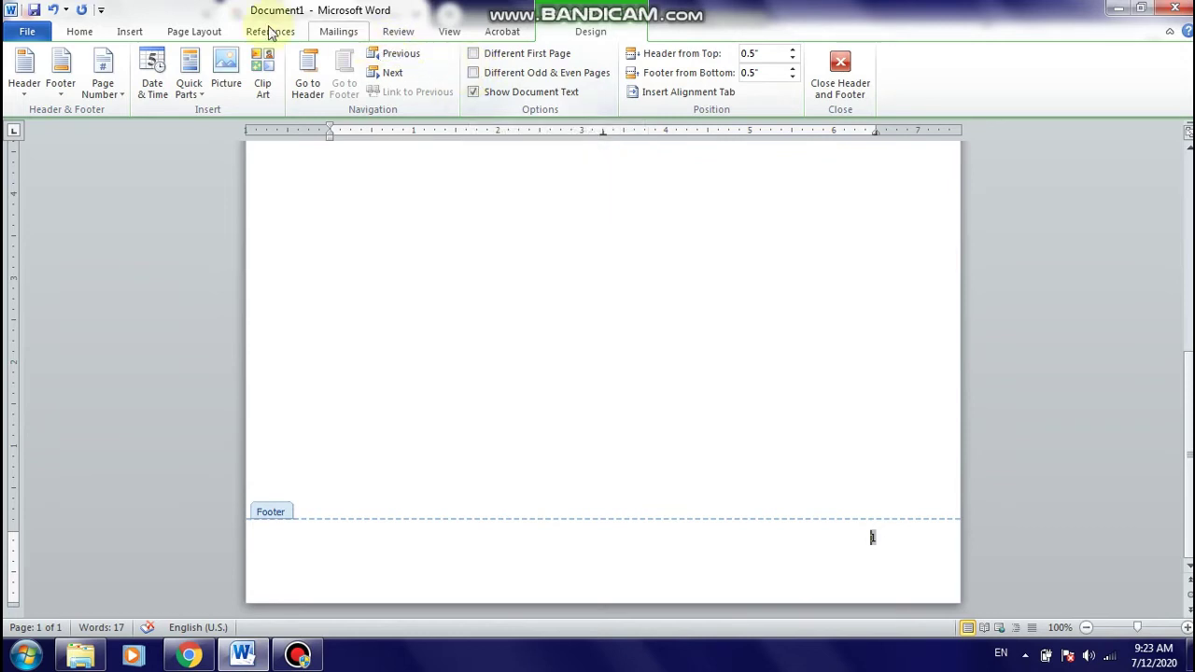
pyautogui.click(139, 36)
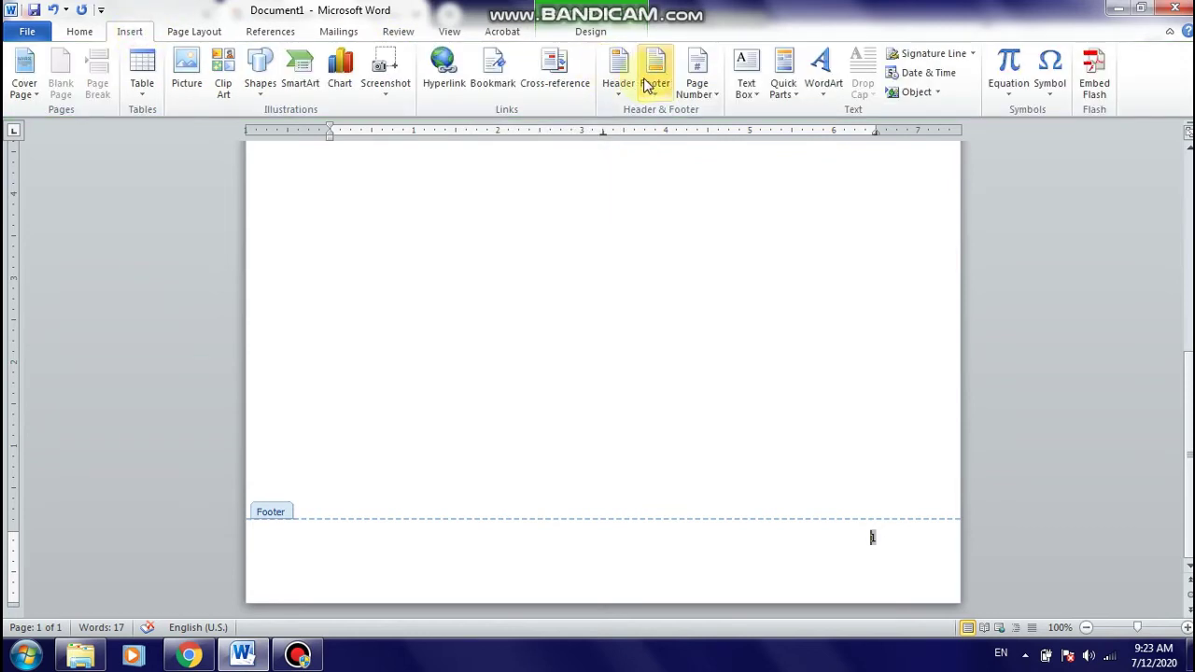
pyautogui.click(618, 73)
pyautogui.scroll(-5, 707, 348)
pyautogui.scroll(-5, 707, 348)
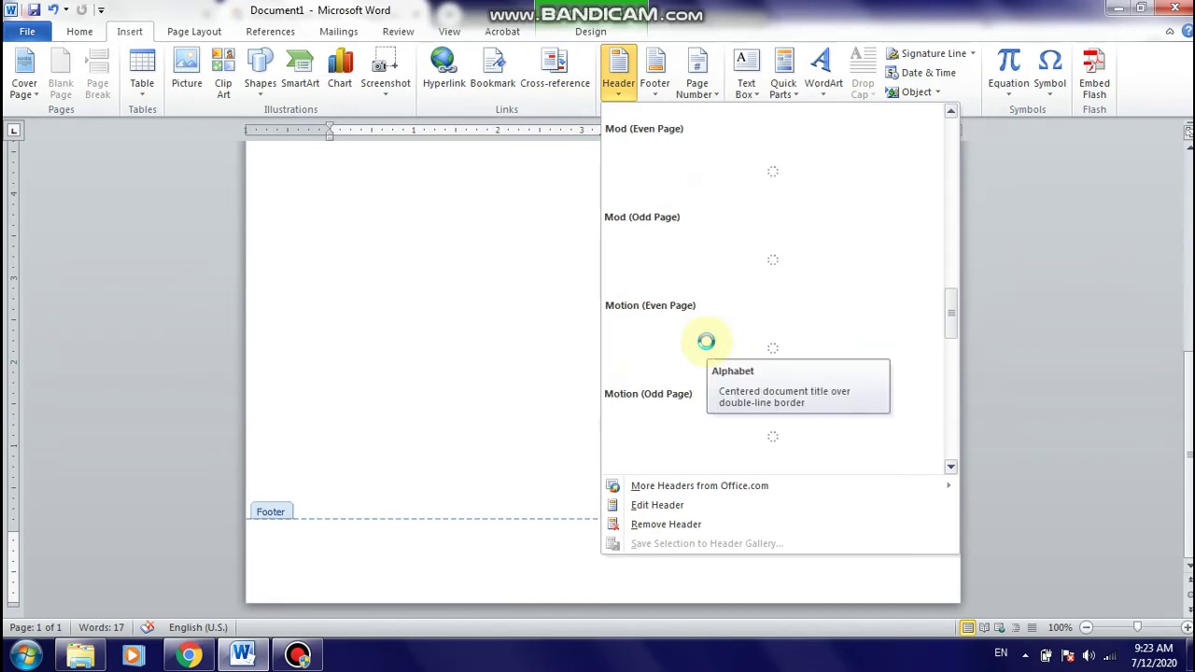
pyautogui.click(579, 35)
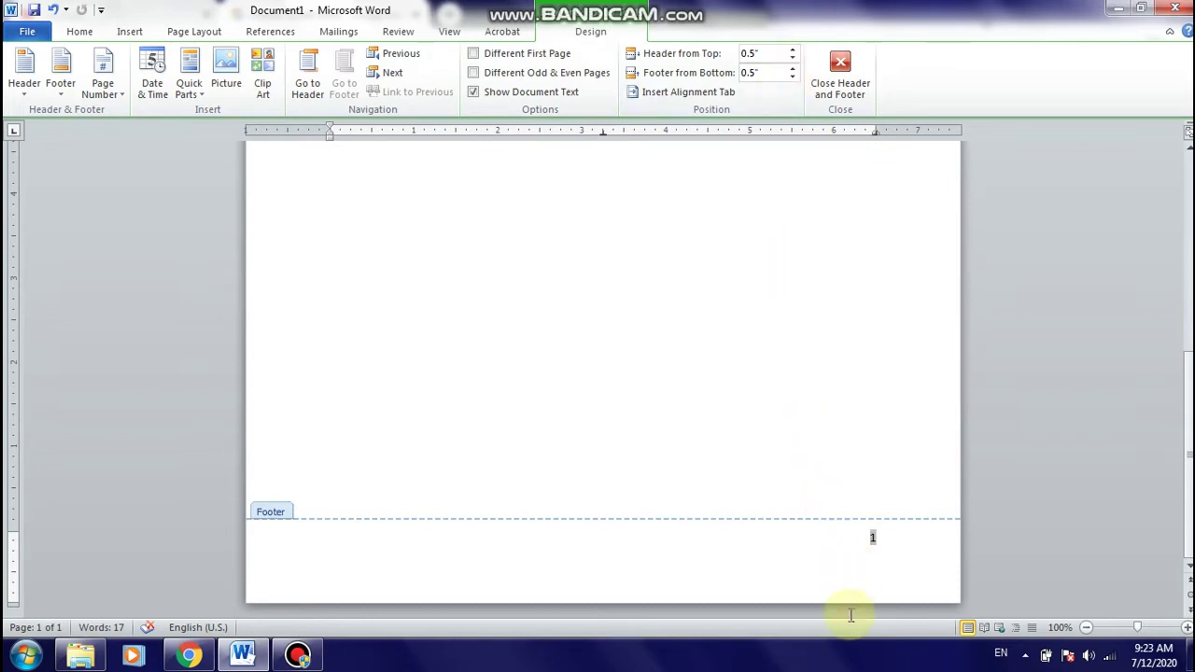
pyautogui.click(869, 554)
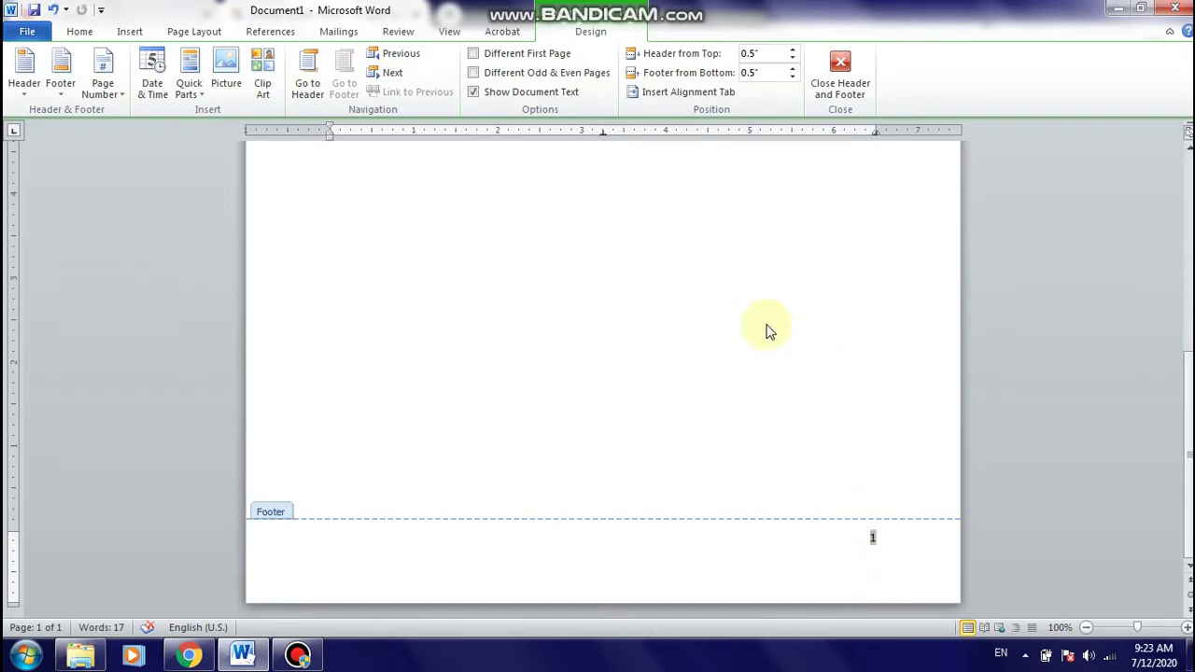
pyautogui.scroll(5, 768, 332)
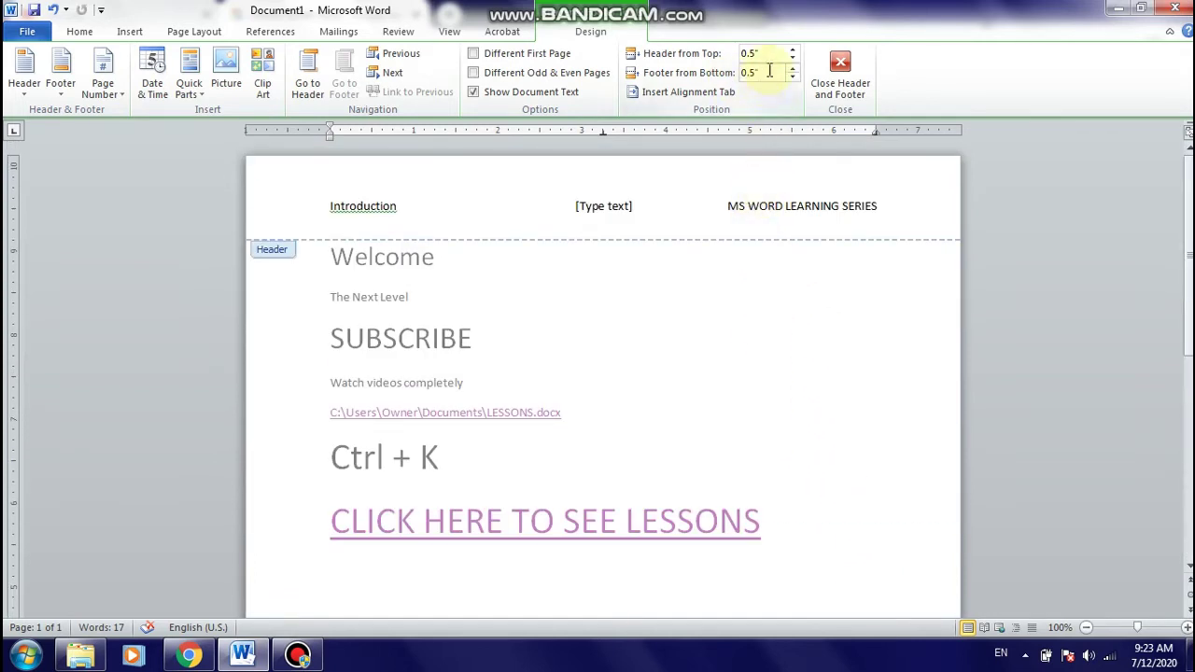
# Look over the footer and header design galleries, closing them without a choice
pyautogui.click(73, 88)
pyautogui.click(26, 83)
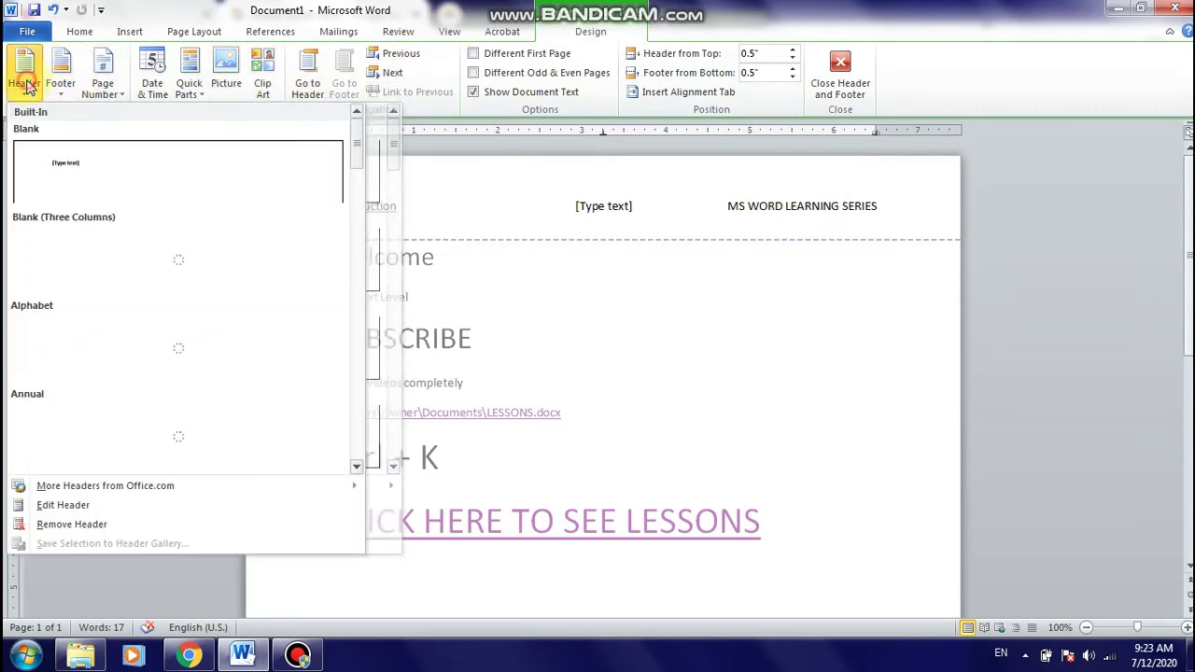
pyautogui.press('Escape')
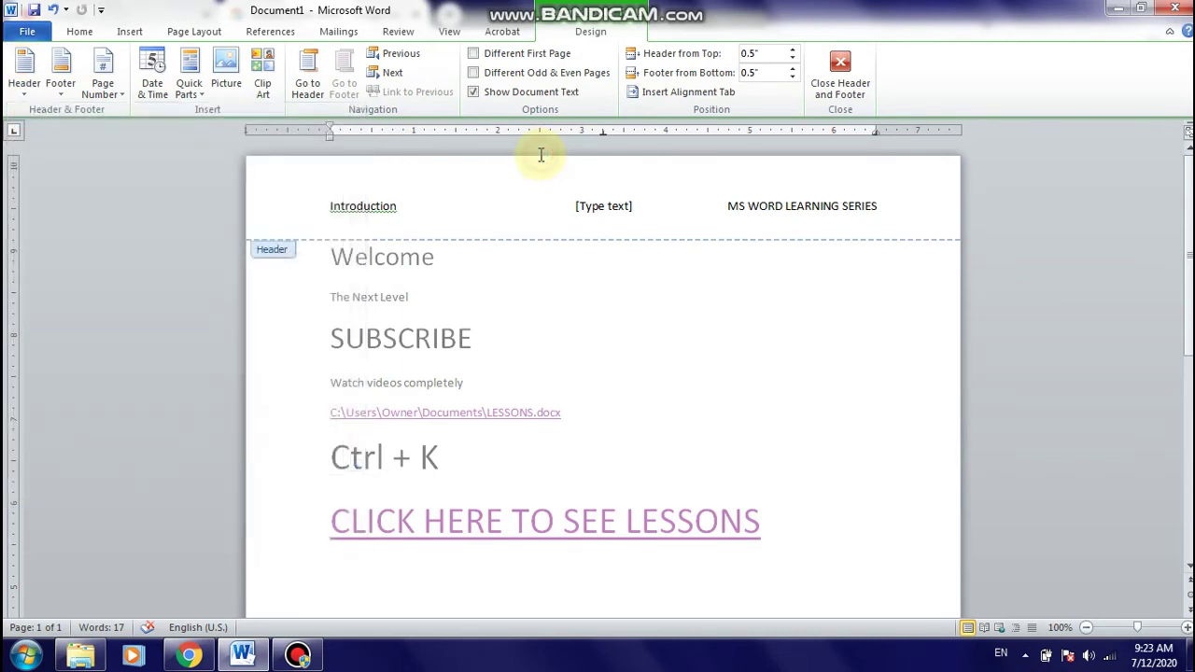
# Insert the Logo Transparent picture from New Volume (F:) > The Next Level
pyautogui.click(230, 82)
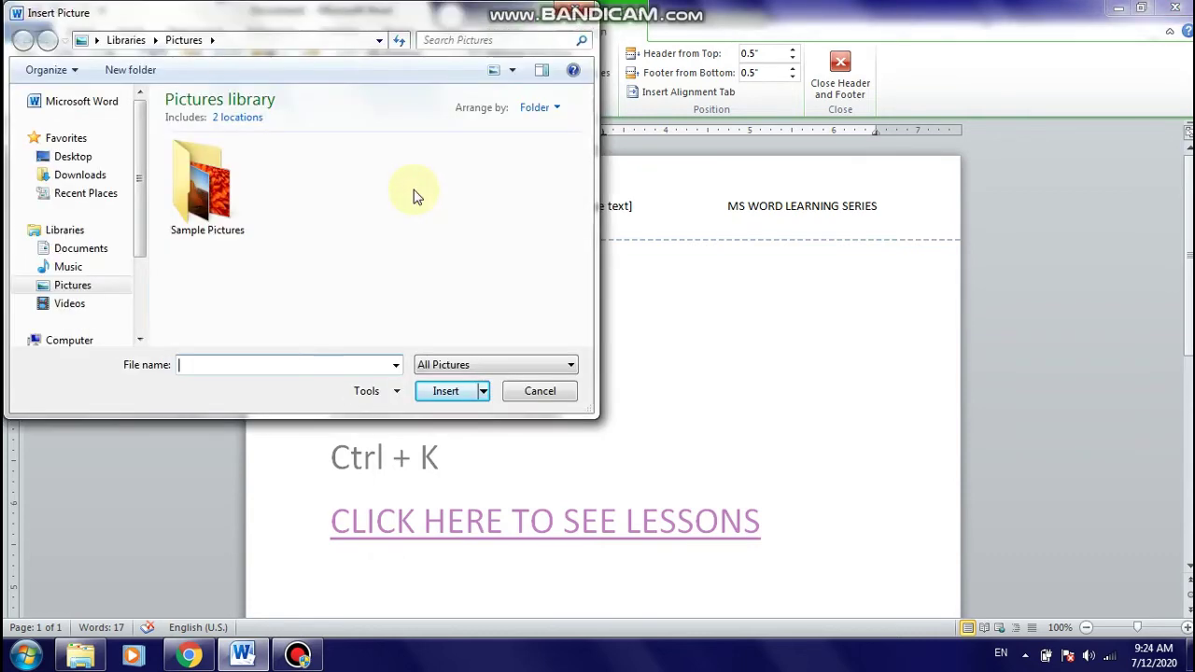
pyautogui.click(141, 301)
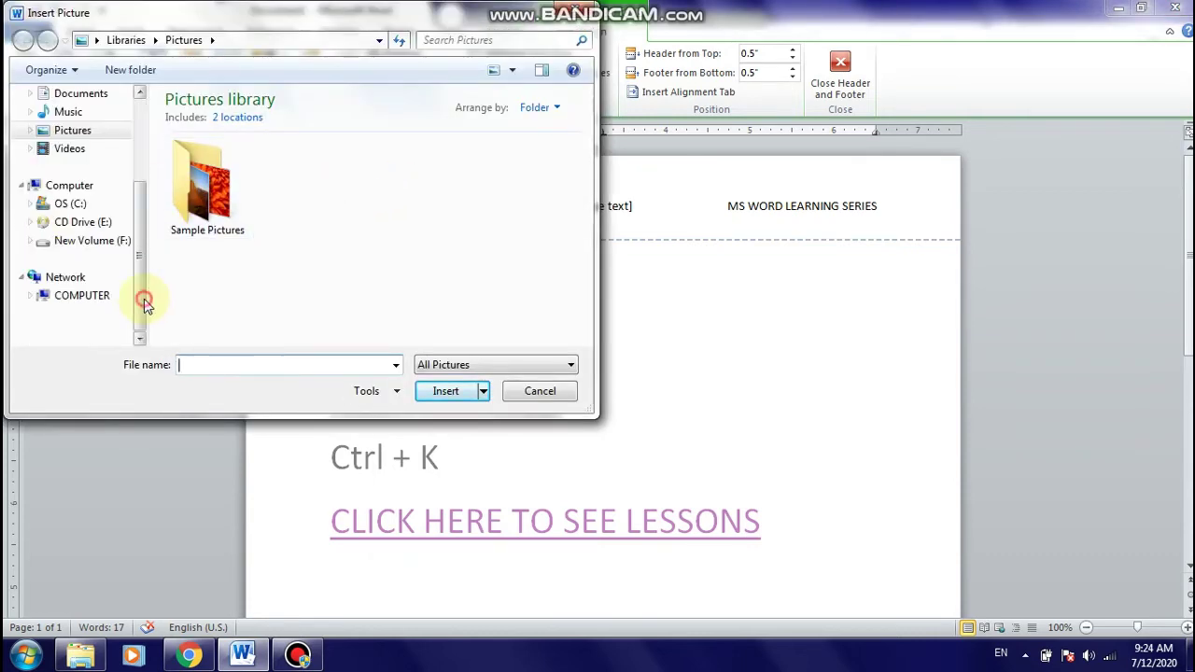
pyautogui.click(89, 240)
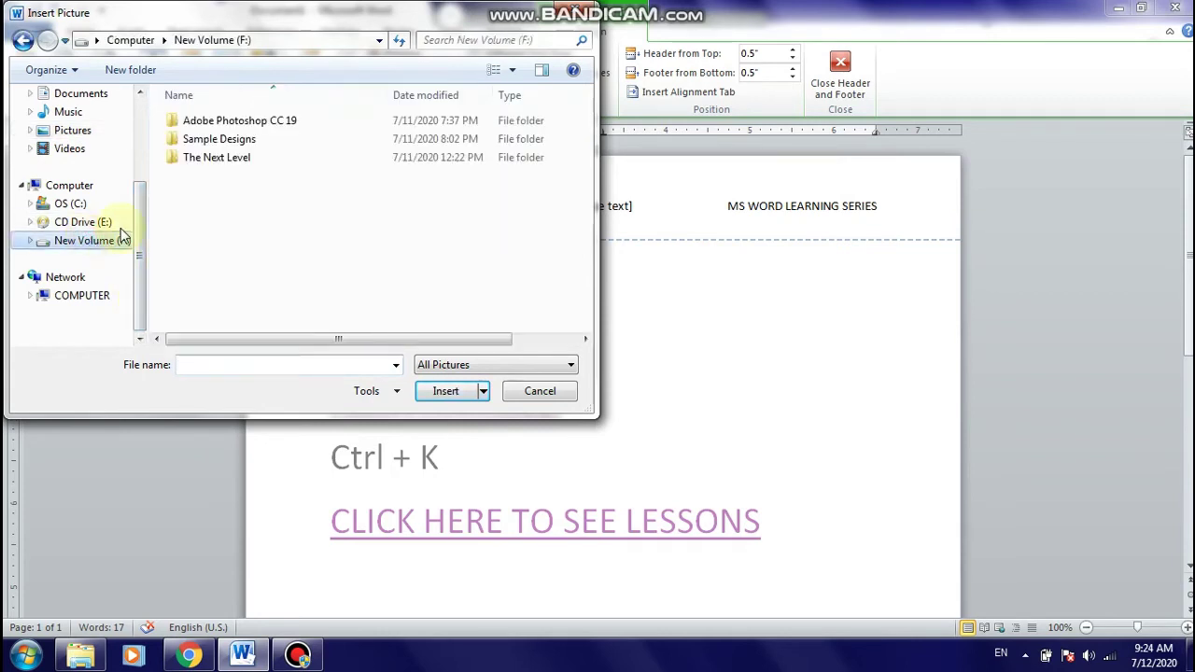
pyautogui.doubleClick(238, 158)
pyautogui.click(411, 247)
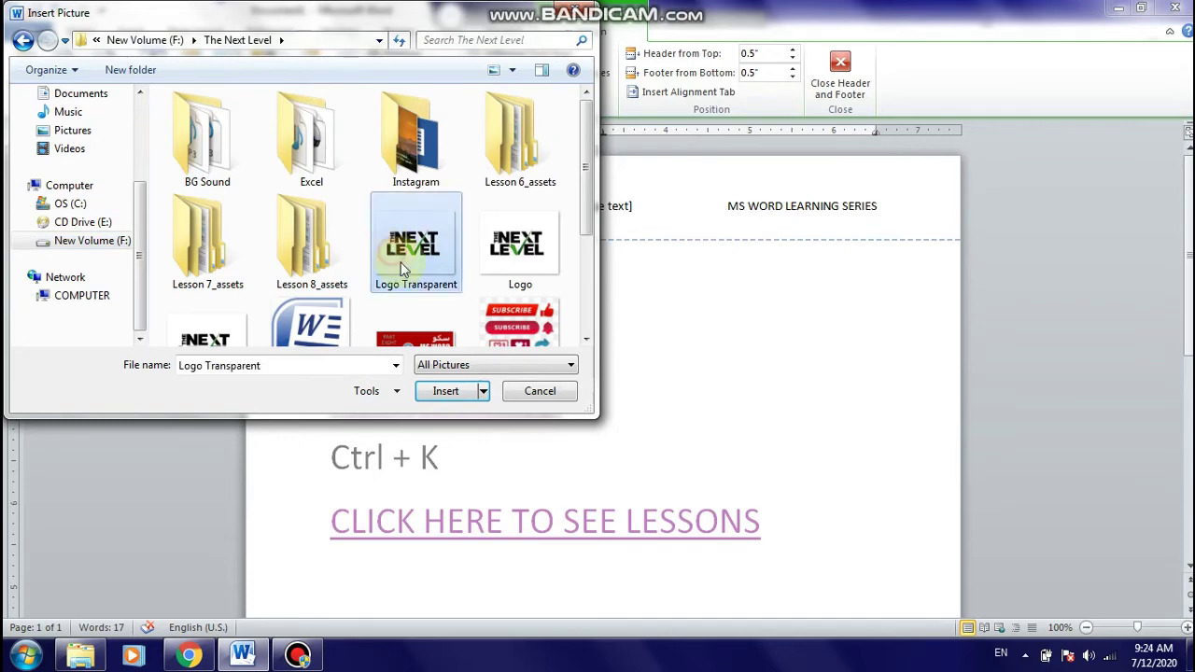
pyautogui.click(445, 391)
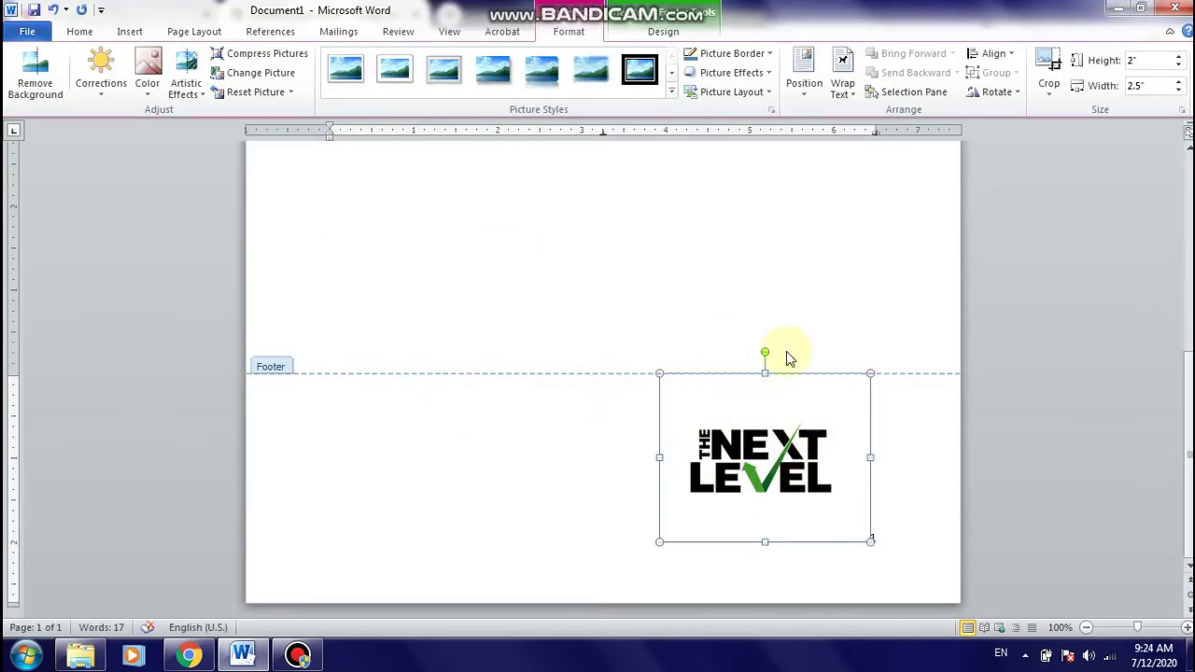
# Set the logo to In Front of Text, shrink it to 1.17" x 1.46", and place it beside the lessons link
pyautogui.click(842, 79)
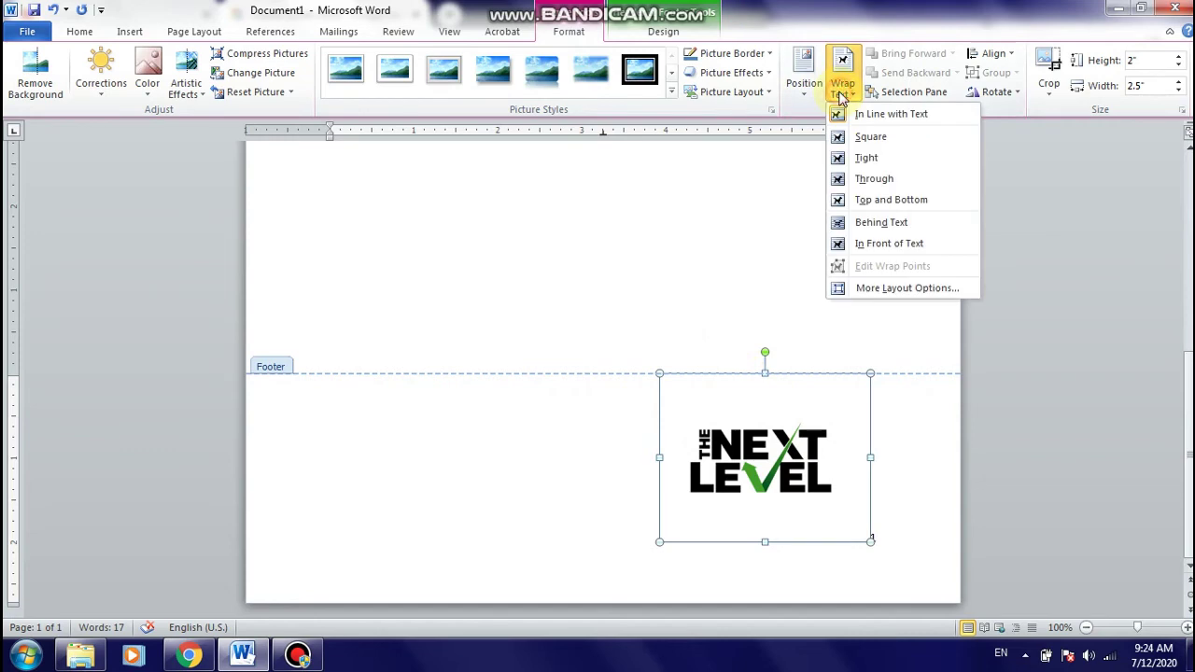
pyautogui.click(876, 244)
pyautogui.moveTo(765, 408); pyautogui.dragTo(669, 238)
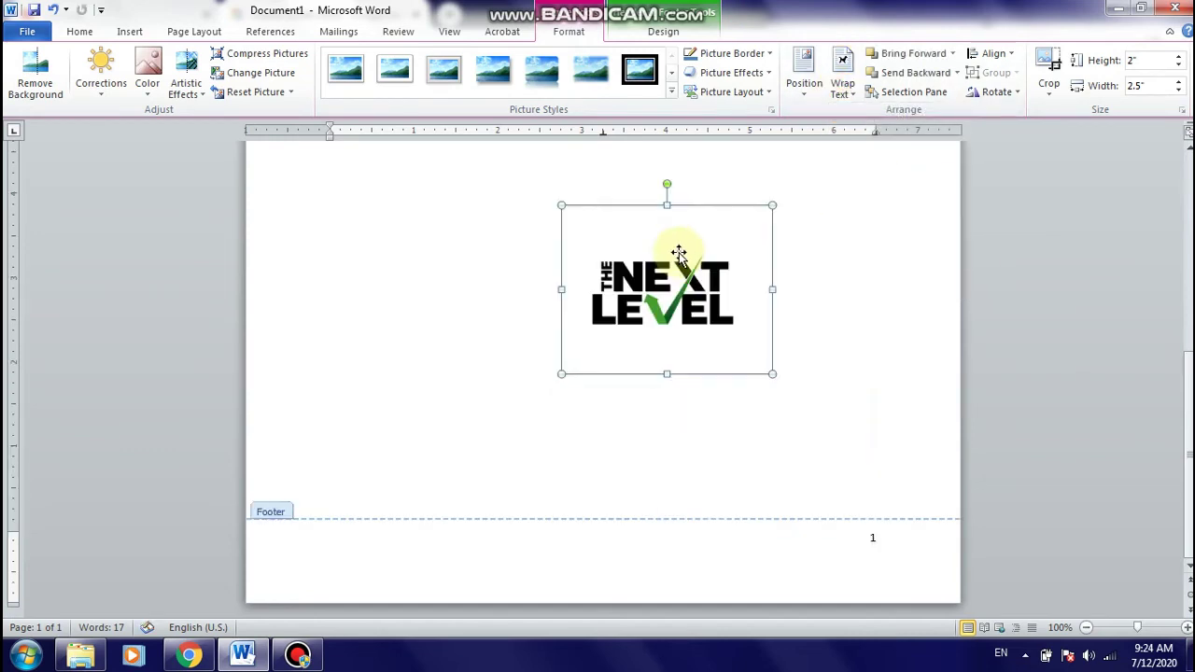
pyautogui.scroll(5, 678, 259)
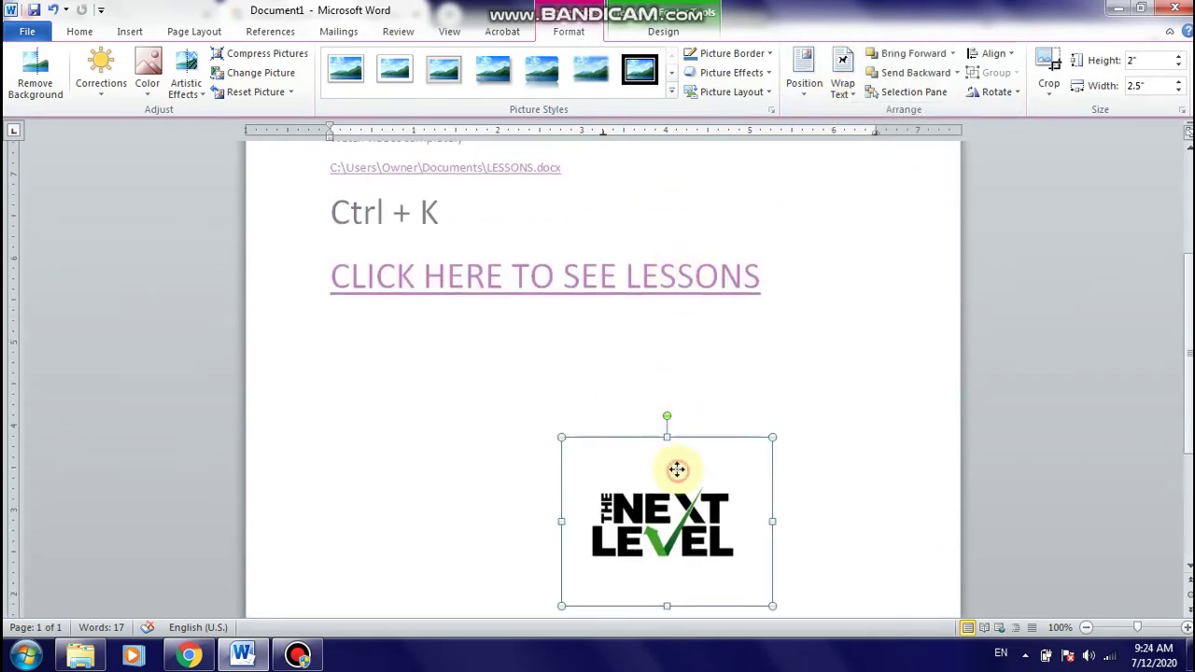
pyautogui.moveTo(677, 470); pyautogui.dragTo(461, 352)
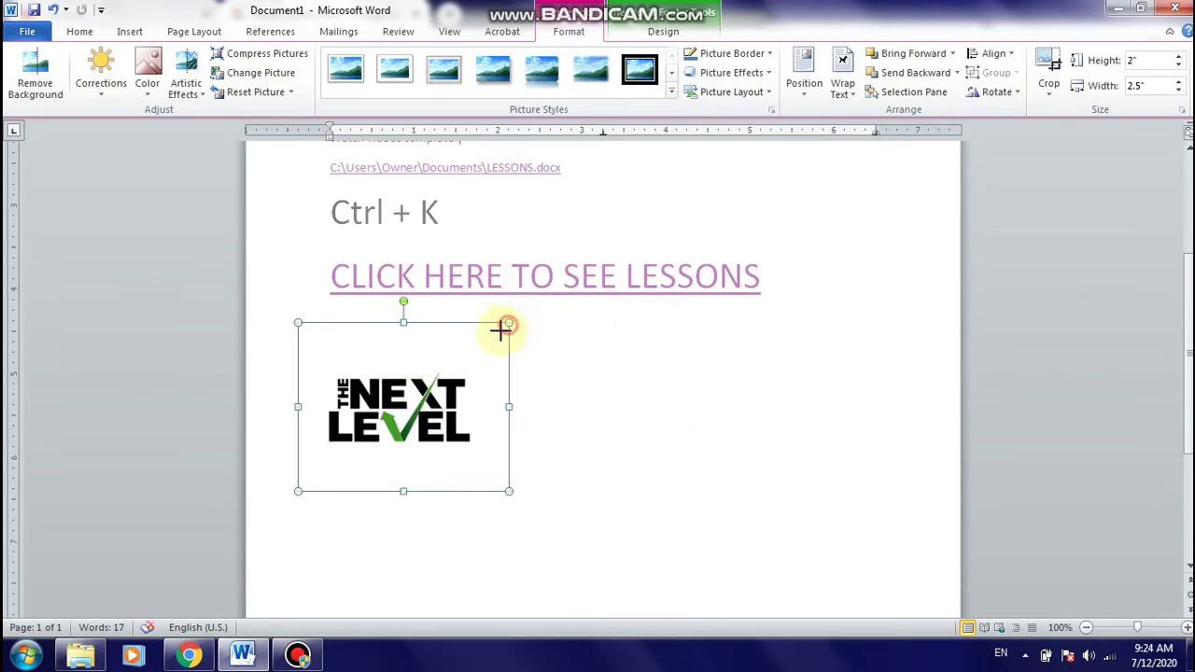
pyautogui.moveTo(501, 329); pyautogui.dragTo(421, 392)
pyautogui.scroll(1, 421, 392)
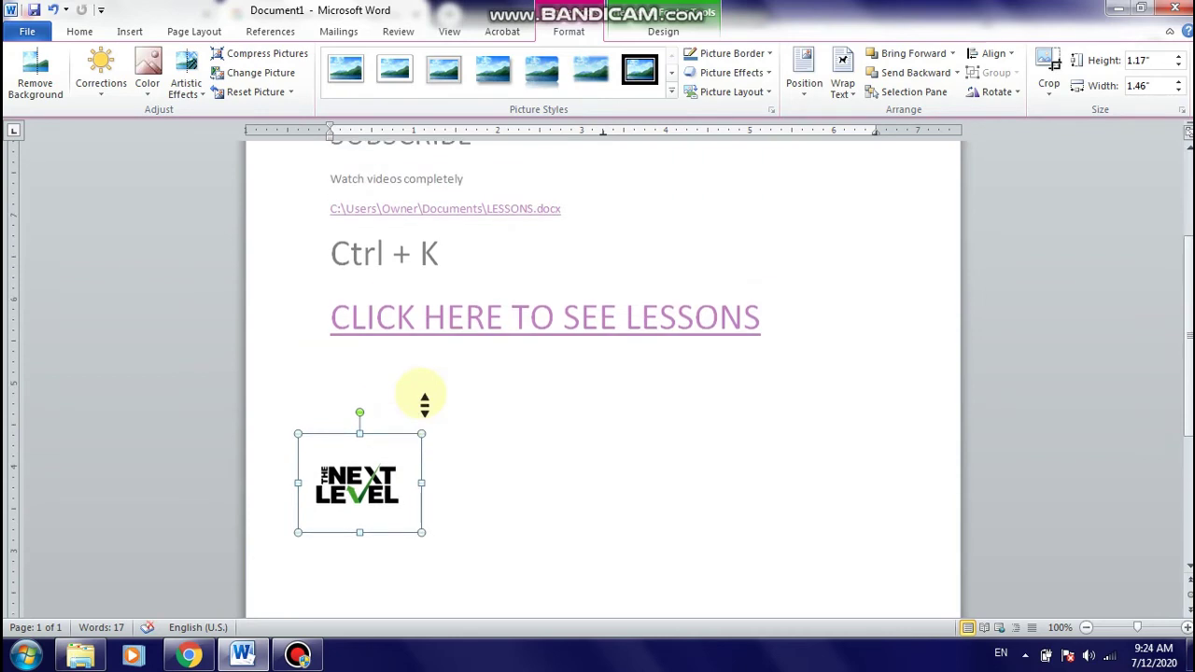
pyautogui.moveTo(355, 478); pyautogui.dragTo(297, 251)
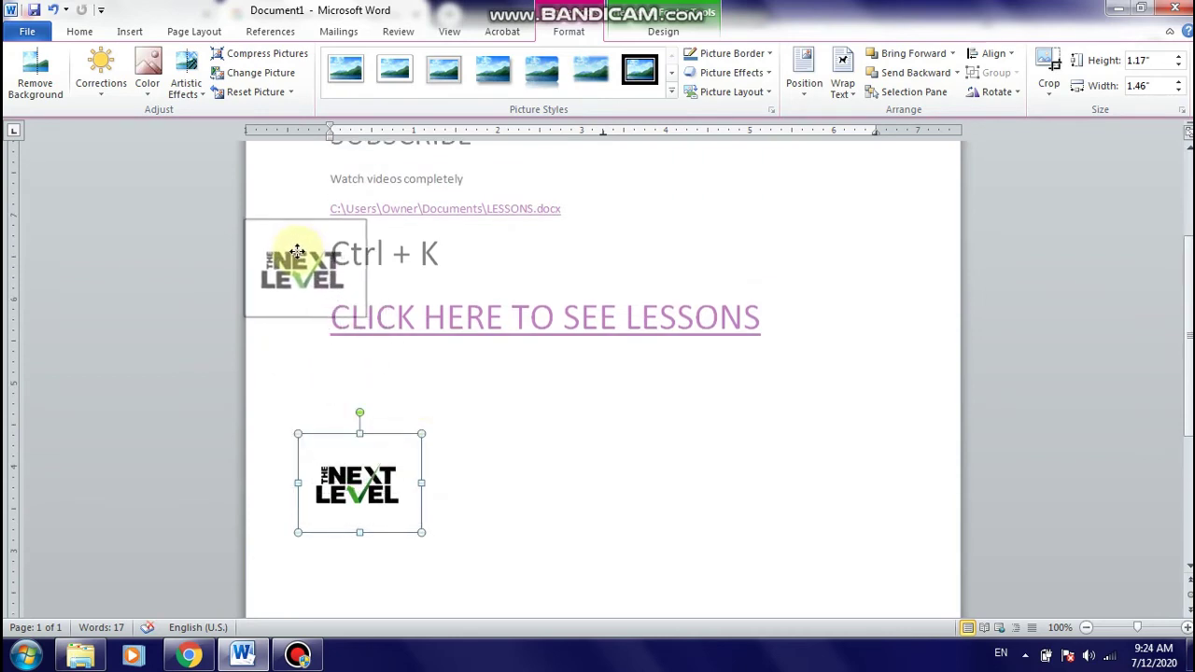
pyautogui.moveTo(297, 250)
pyautogui.mouseDown()
pyautogui.moveTo(290, 260)
pyautogui.moveTo(946, 273)
pyautogui.moveTo(902, 338)
pyautogui.mouseUp()
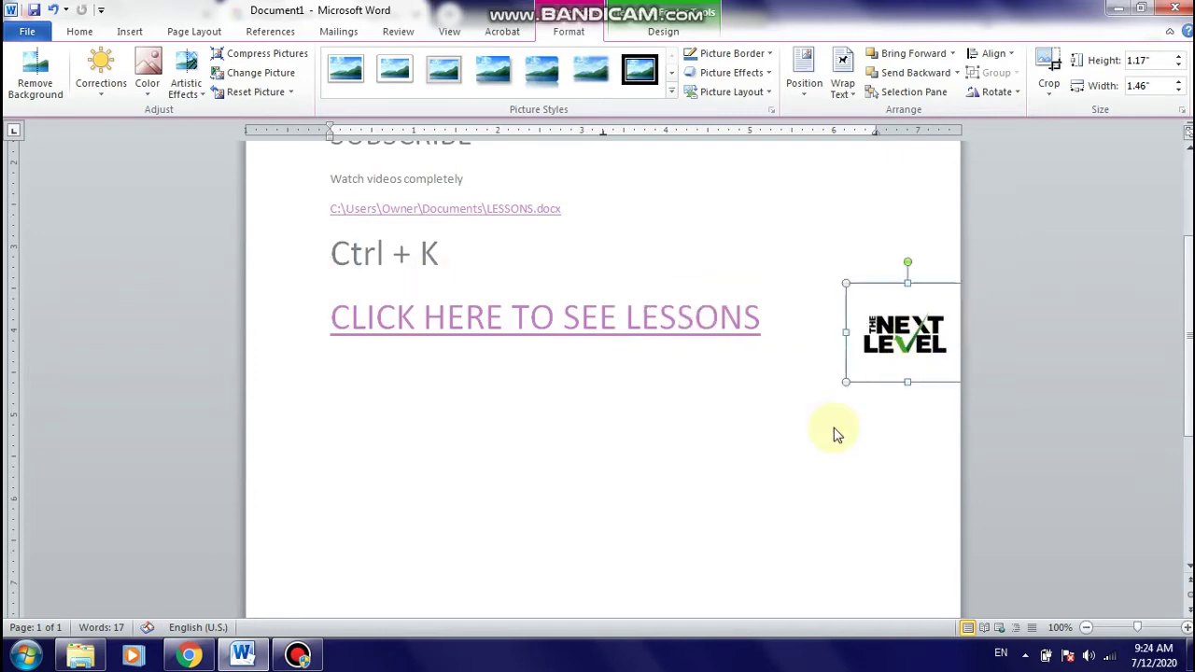
pyautogui.click(663, 32)
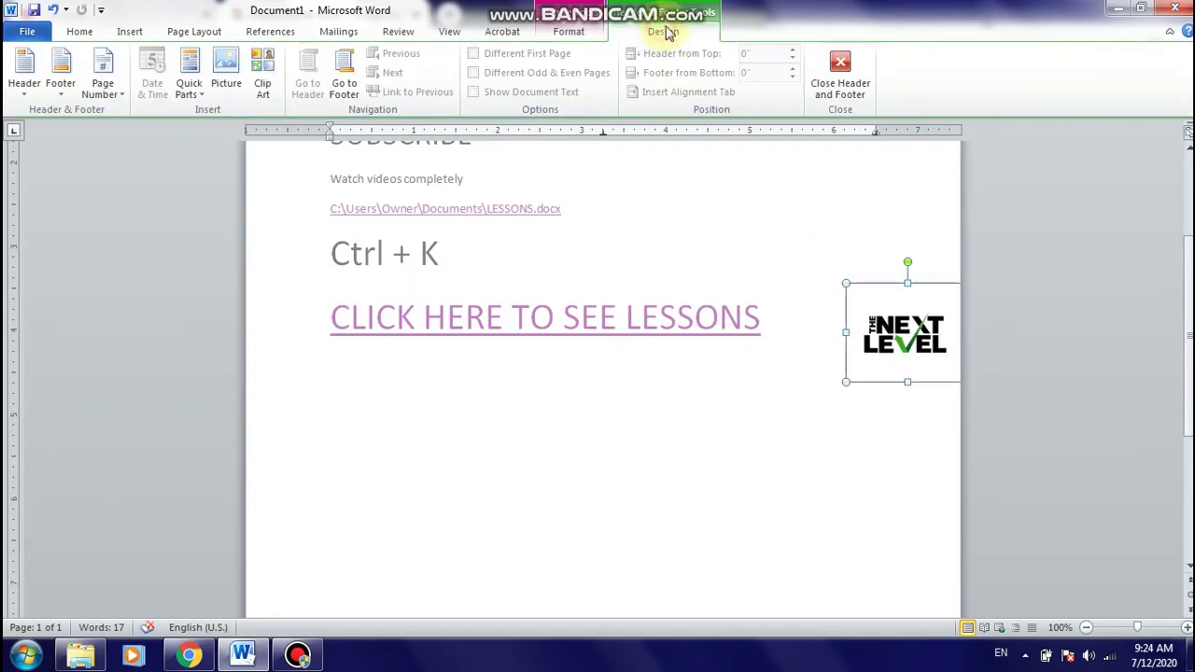
# Leave header and footer editing and type short filler lines until the document reaches four pages
pyautogui.click(840, 73)
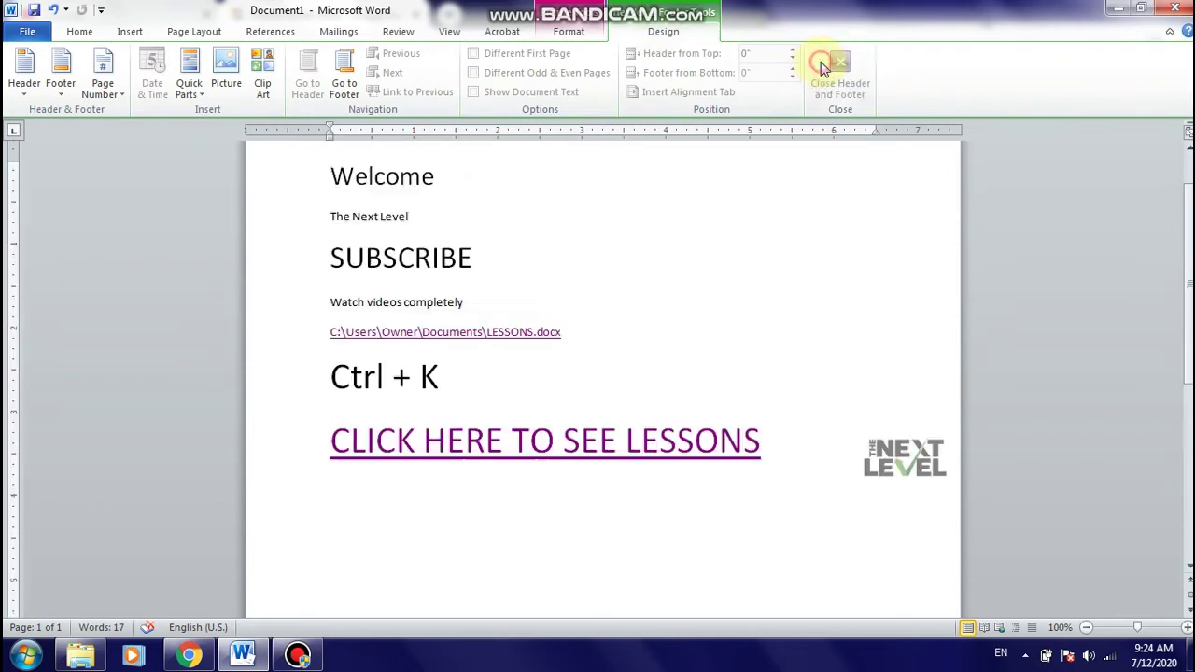
pyautogui.middleClick(707, 351)
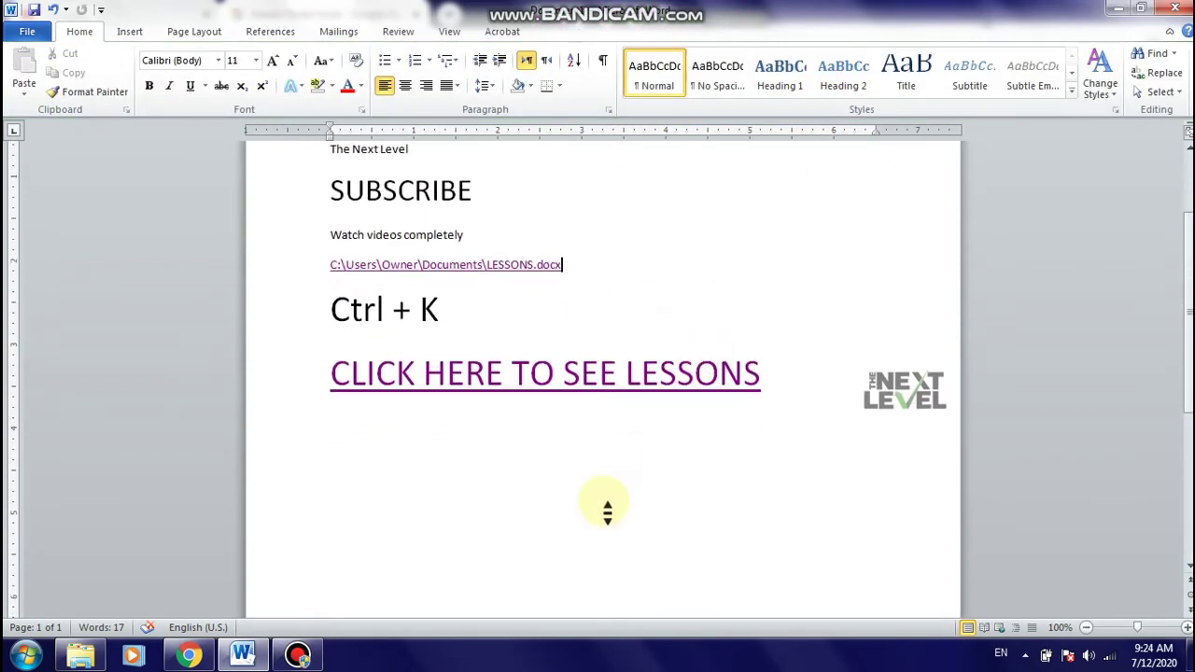
pyautogui.write('asf sad df as df')
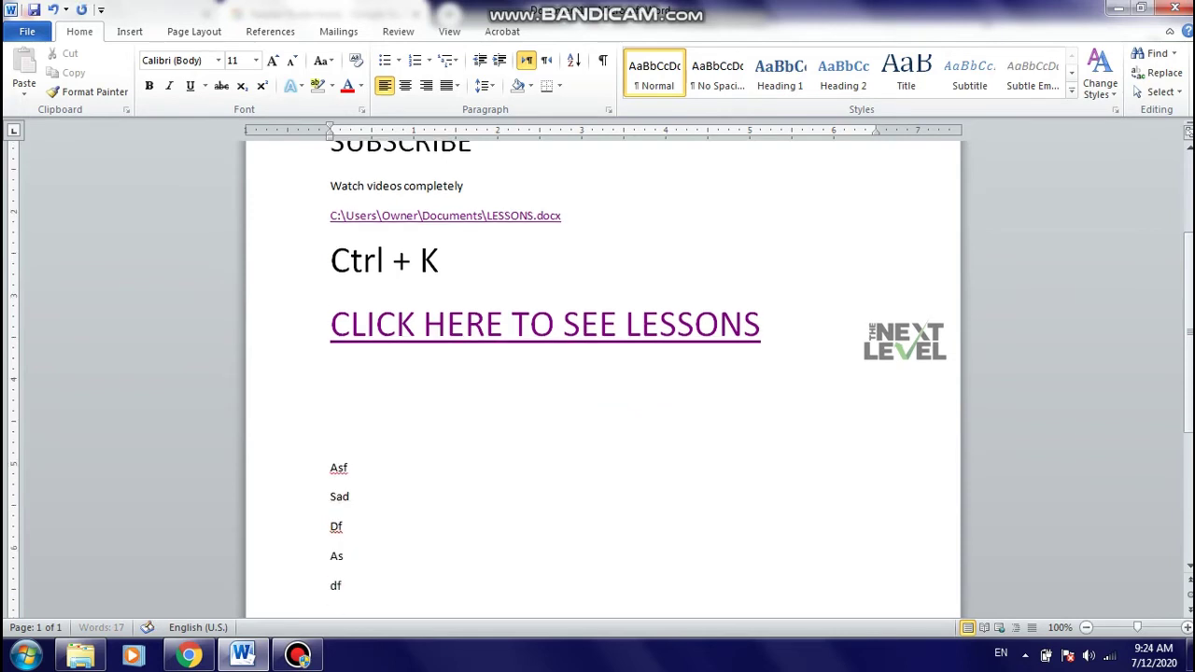
pyautogui.write(' asd f asd f sd fas df ds fg ds fg sd f')
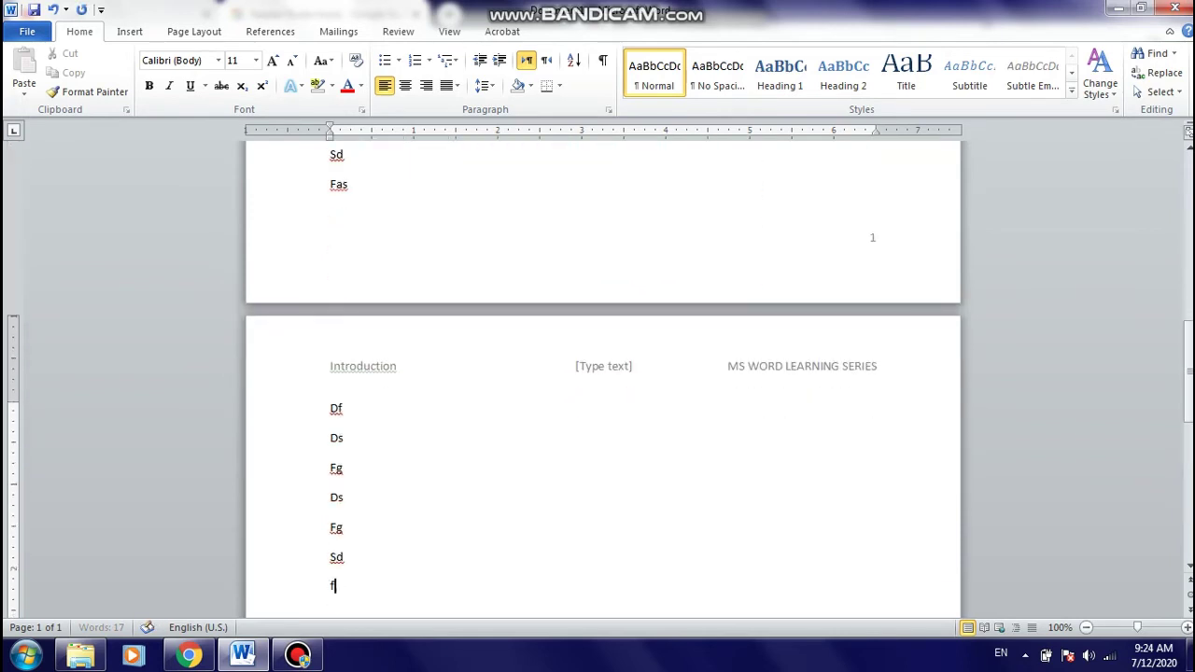
pyautogui.write('g')
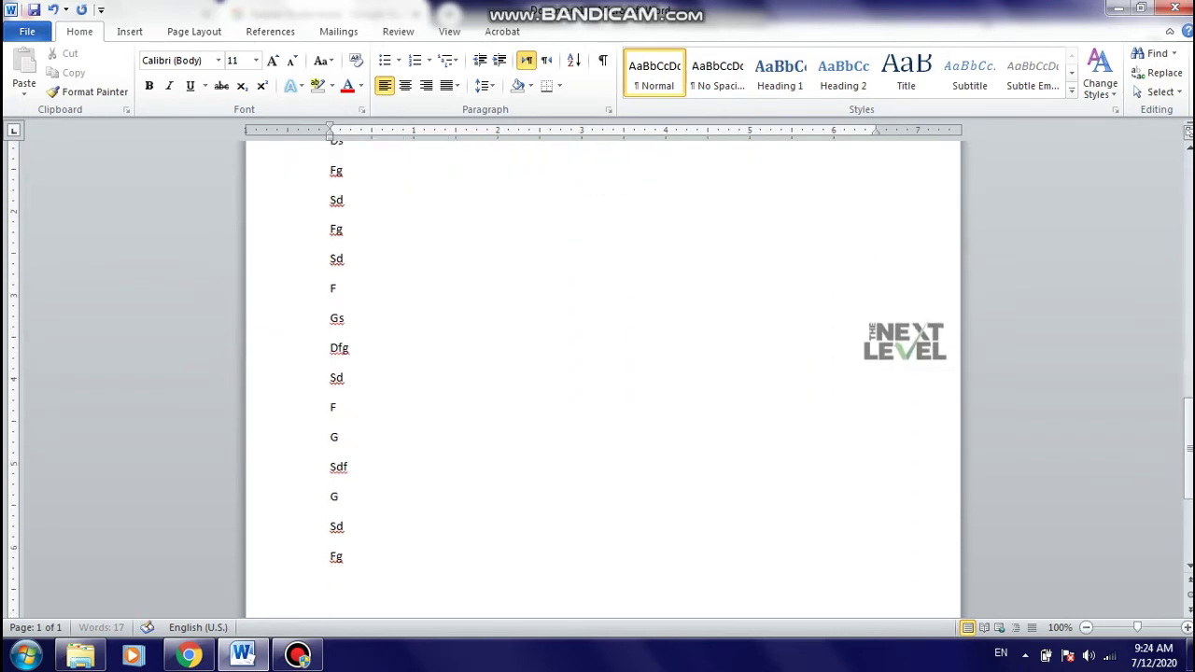
pyautogui.write(' sd f gs dfg sd f g sdf g sd fg s fd gsd f gsd f g sdf g sd f')
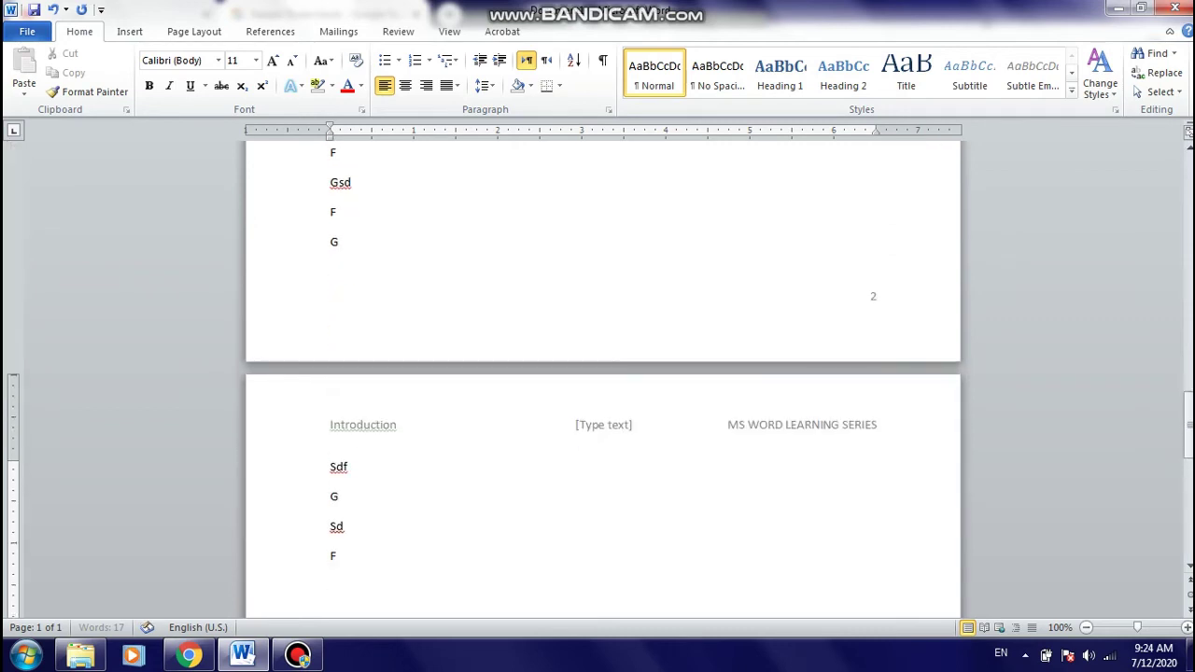
pyautogui.write(' g')
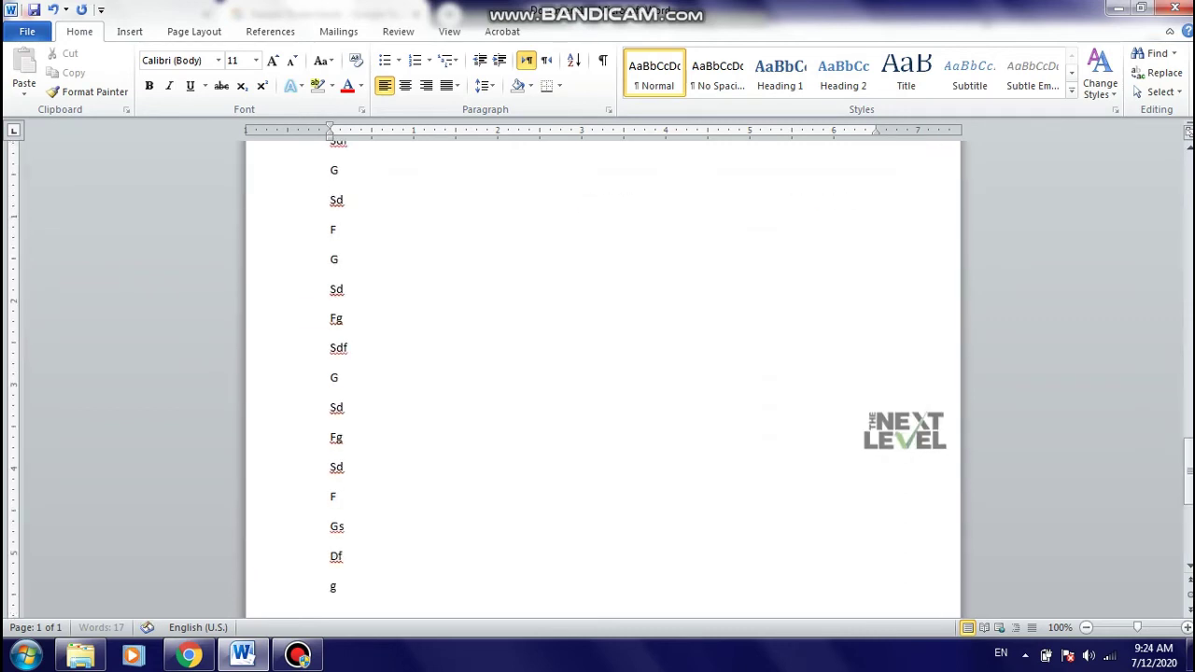
pyautogui.write(' sd fg sdf g sd fg sd f gs df g sdf g sd f g sdf g sd fg sd f gs d')
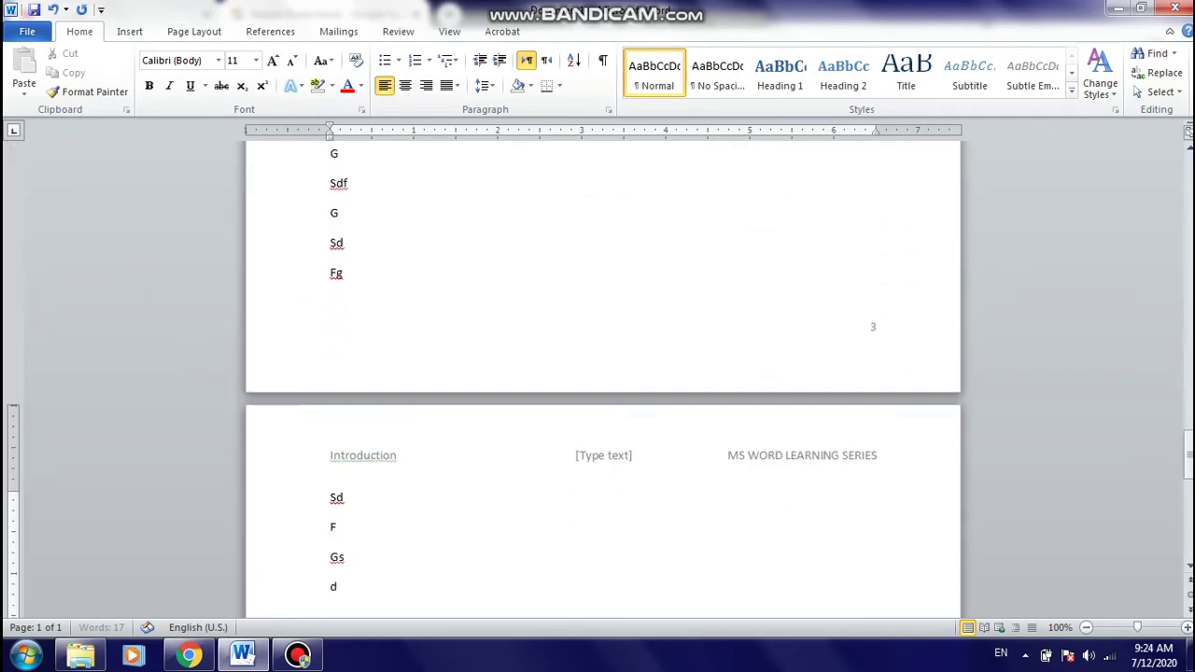
pyautogui.write('f gs df g sdf g d')
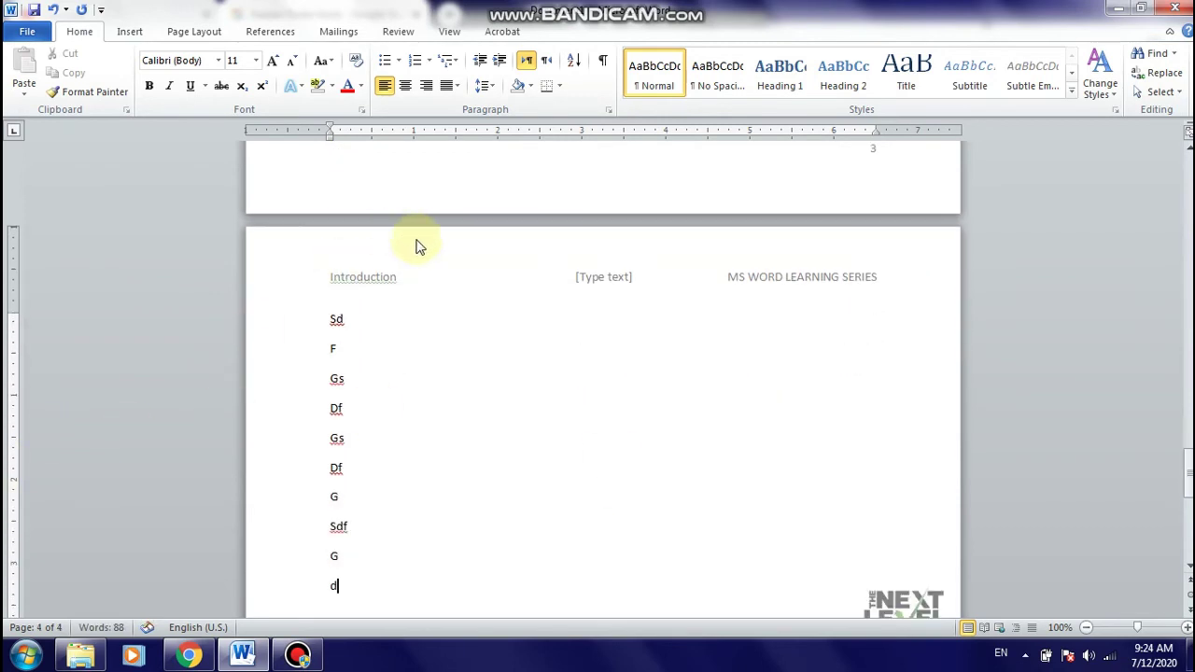
# Delete the middle [Type text] placeholder from the header and close header editing
pyautogui.doubleClick(617, 278)
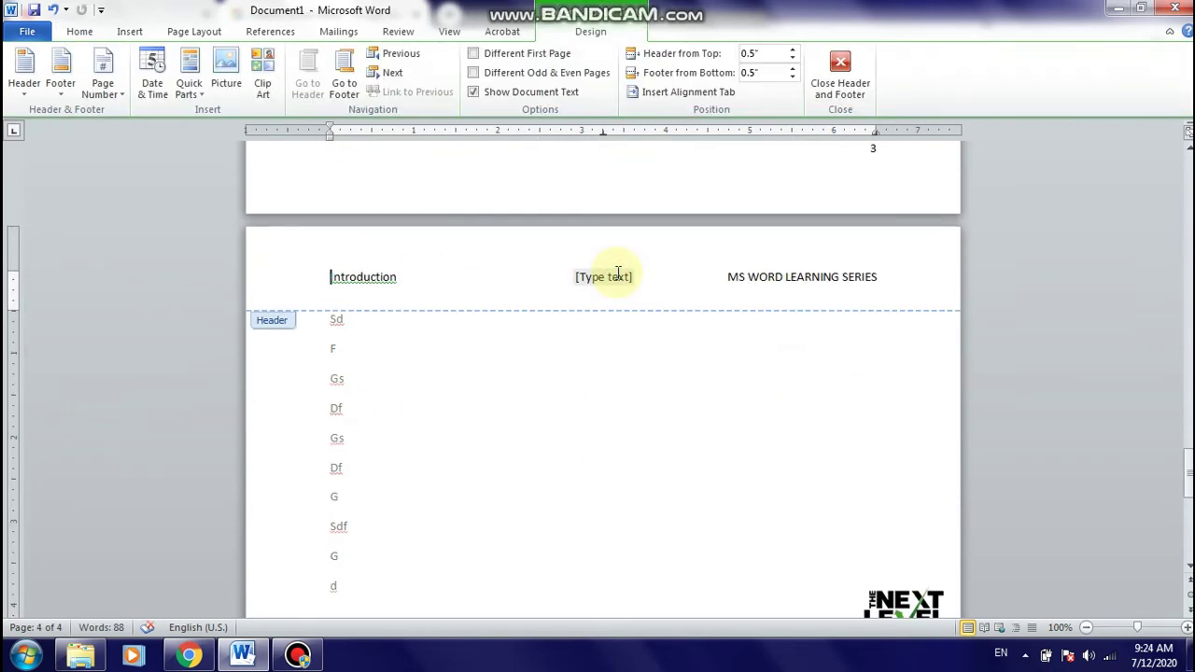
pyautogui.click(617, 278)
pyautogui.press('Delete')
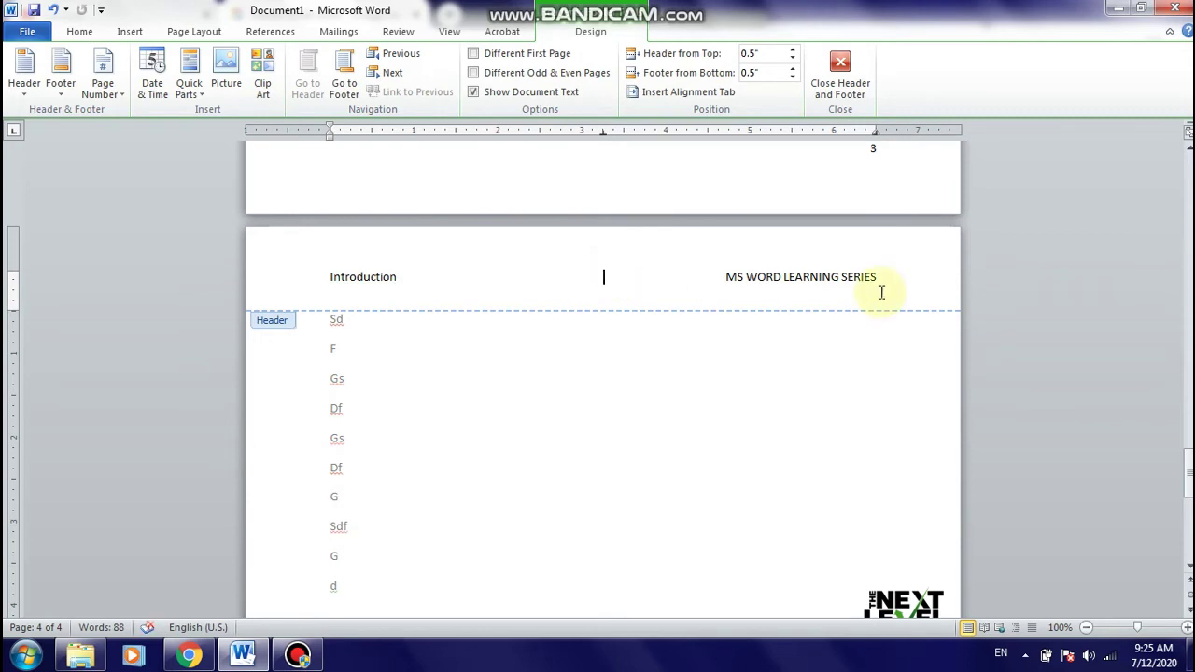
pyautogui.click(837, 94)
# Scroll back to the top and place the insertion point above the 'Asf' line
pyautogui.scroll(5, 544, 457)
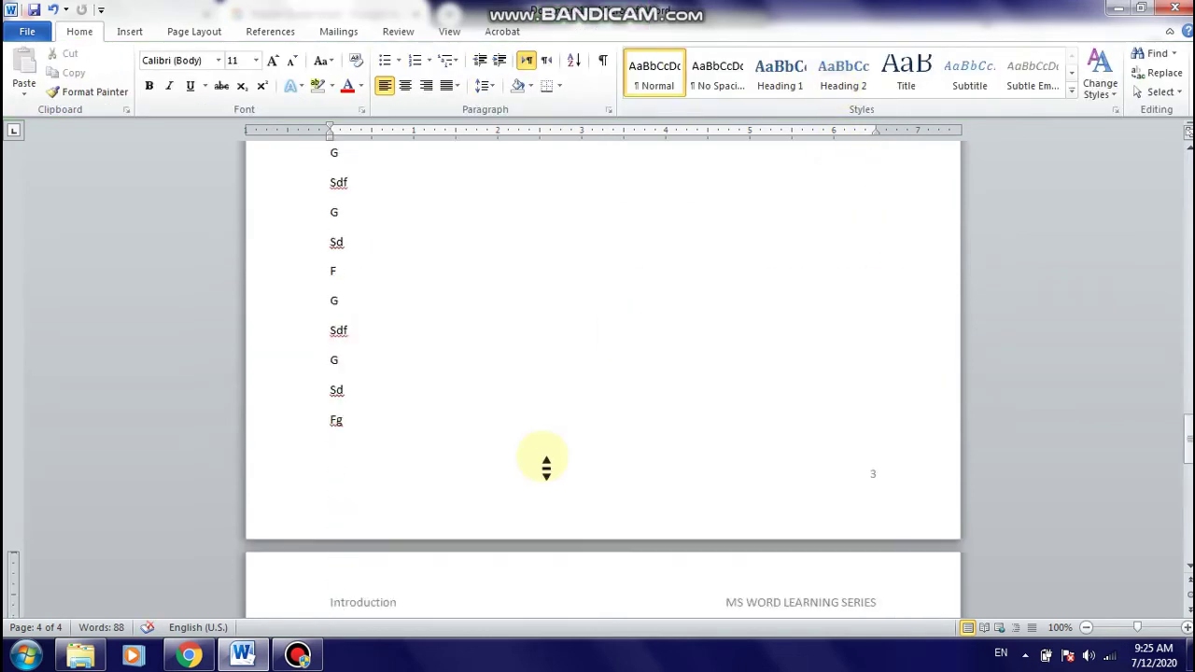
pyautogui.scroll(5, 544, 457)
pyautogui.scroll(5, 544, 457)
pyautogui.scroll(8, 544, 458)
pyautogui.scroll(6, 544, 457)
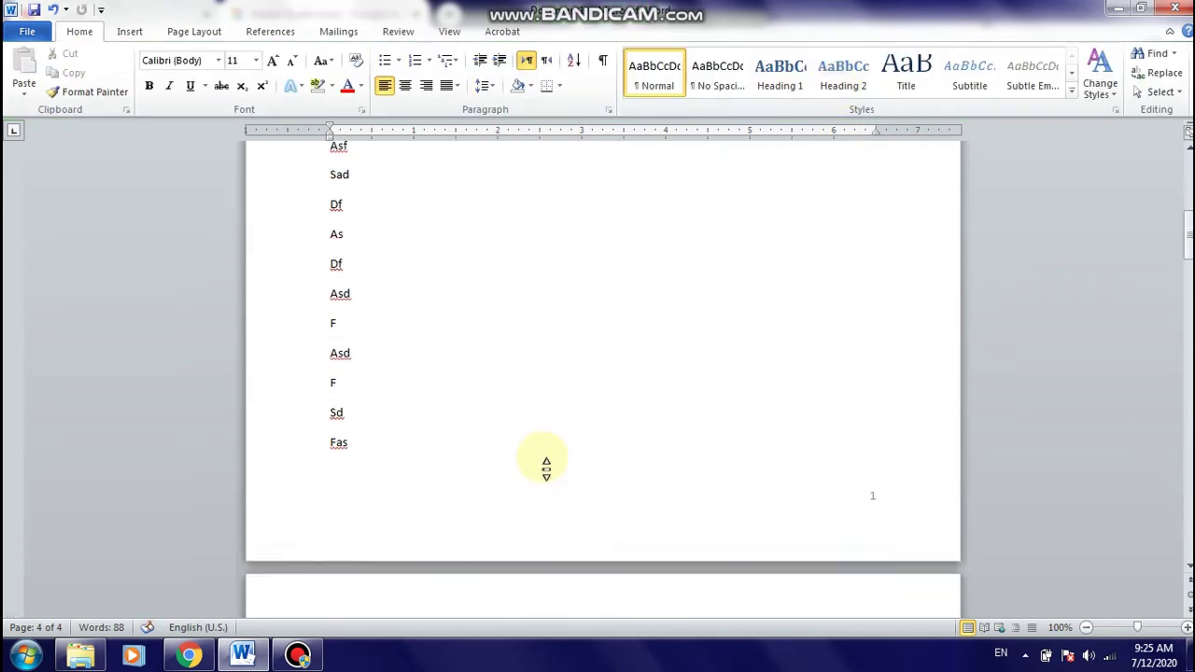
pyautogui.scroll(8, 544, 457)
pyautogui.click(131, 32)
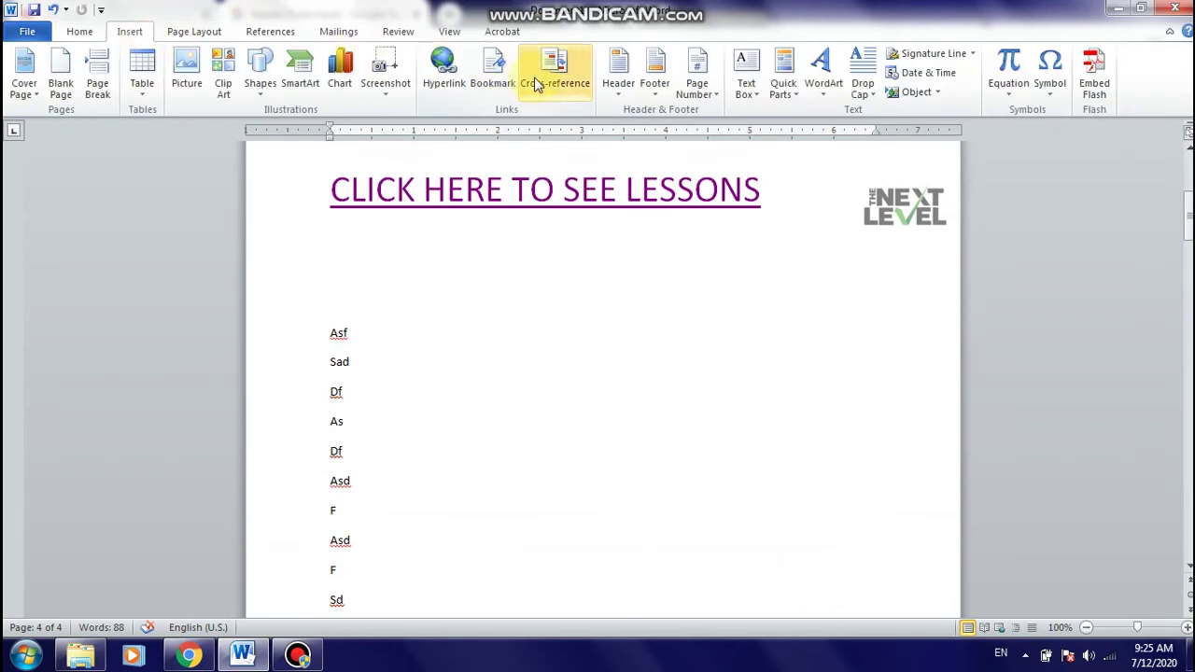
pyautogui.click(622, 302)
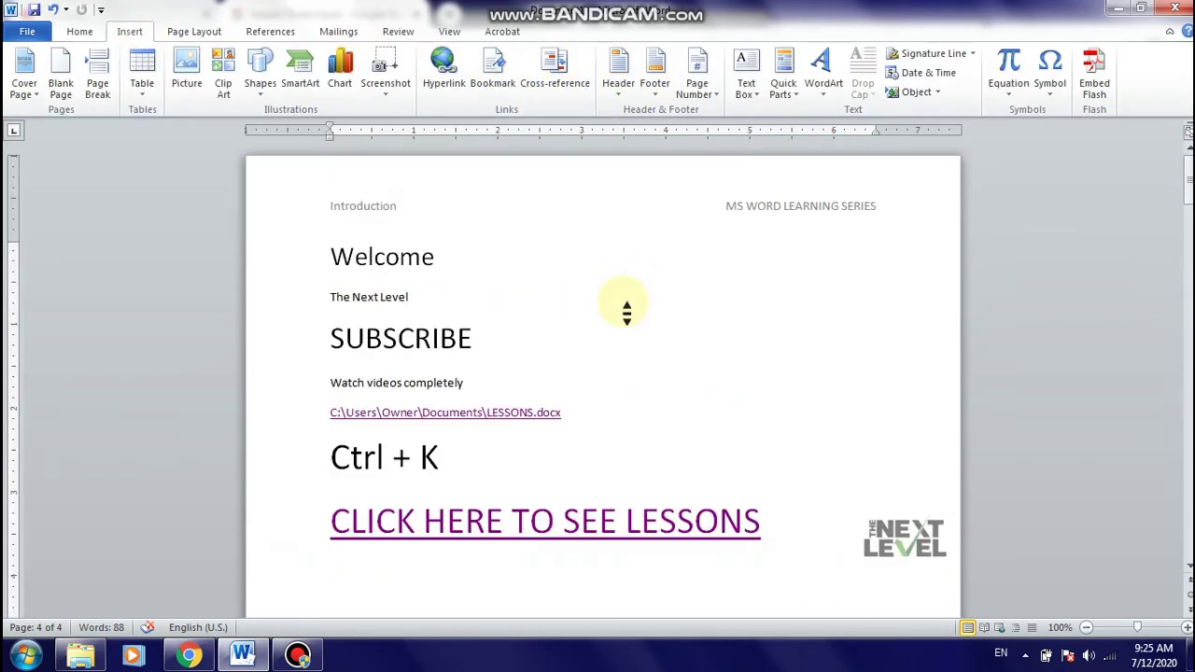
# Look at the page number placement options and dismiss them
pyautogui.scroll(5, 622, 307)
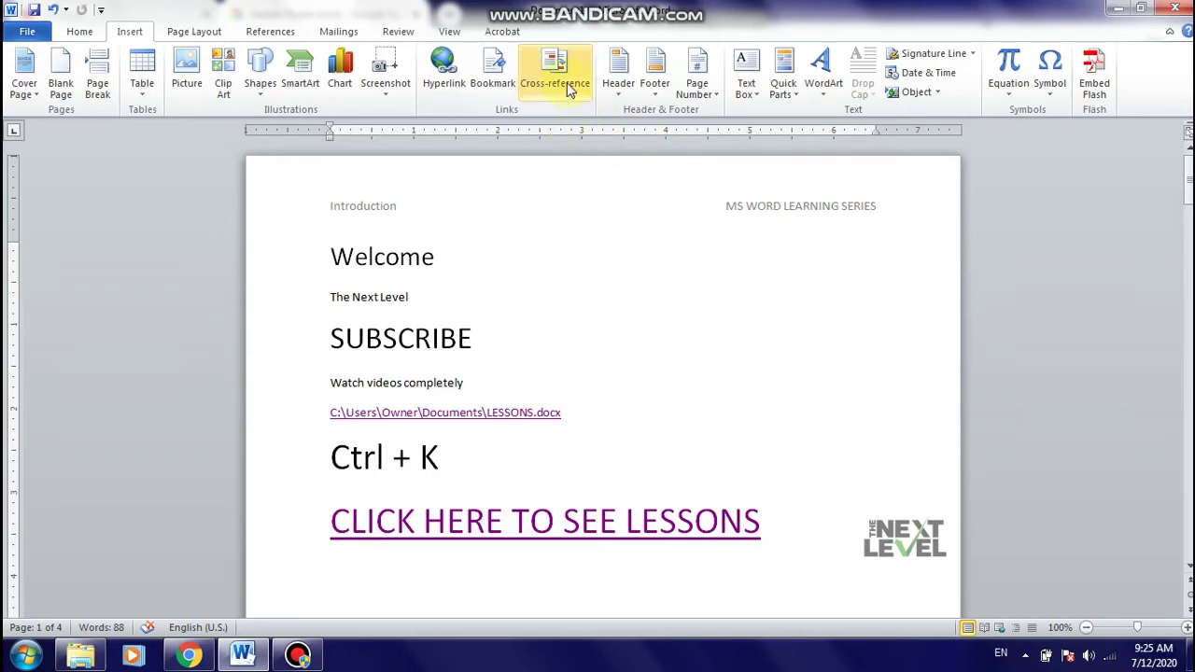
pyautogui.click(718, 97)
pyautogui.moveTo(734, 151)
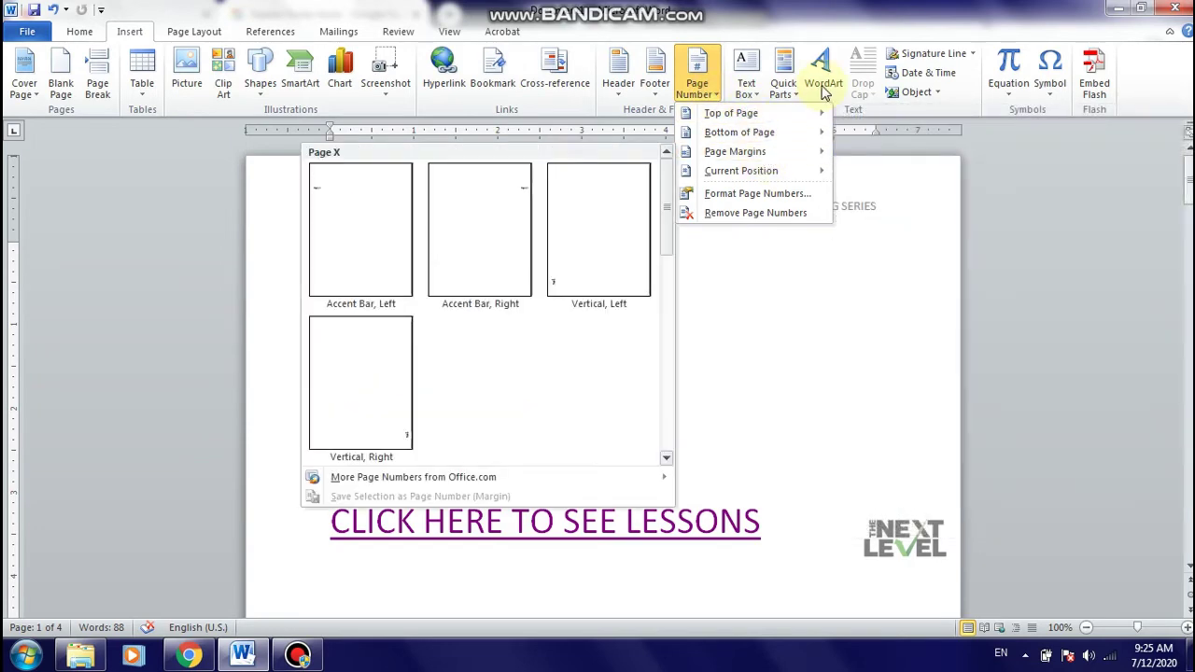
pyautogui.click(835, 318)
# Insert a Simple Text Box and type three short filler lines into it
pyautogui.click(747, 90)
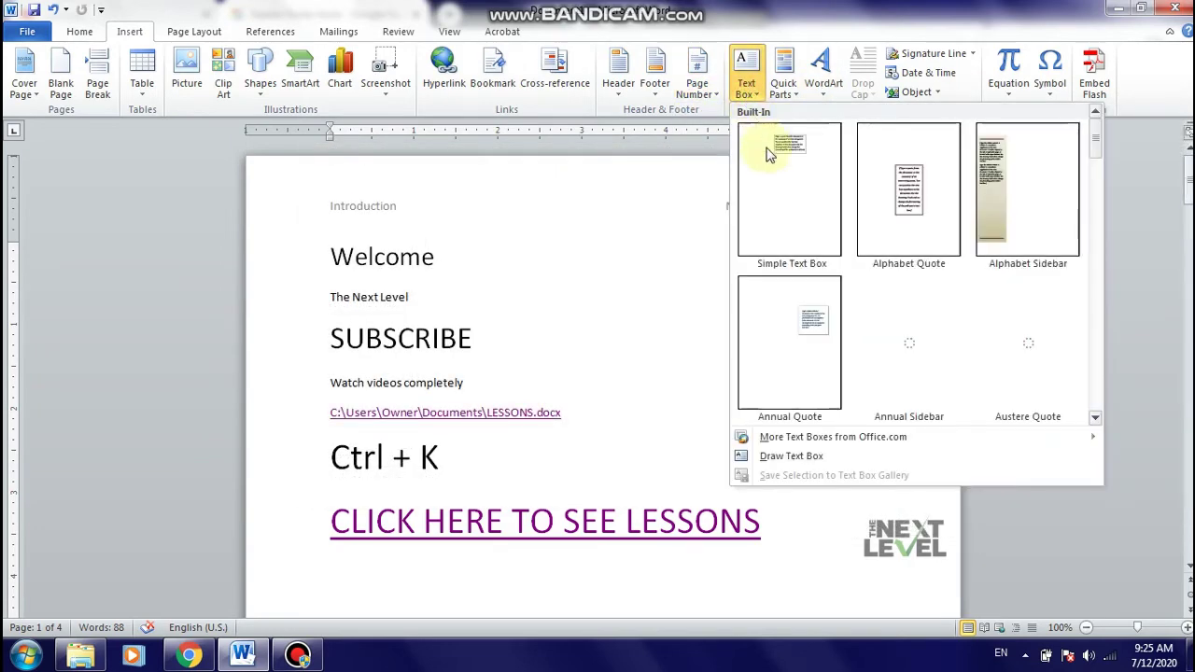
pyautogui.click(774, 161)
pyautogui.write(',mj,kmn,fd')
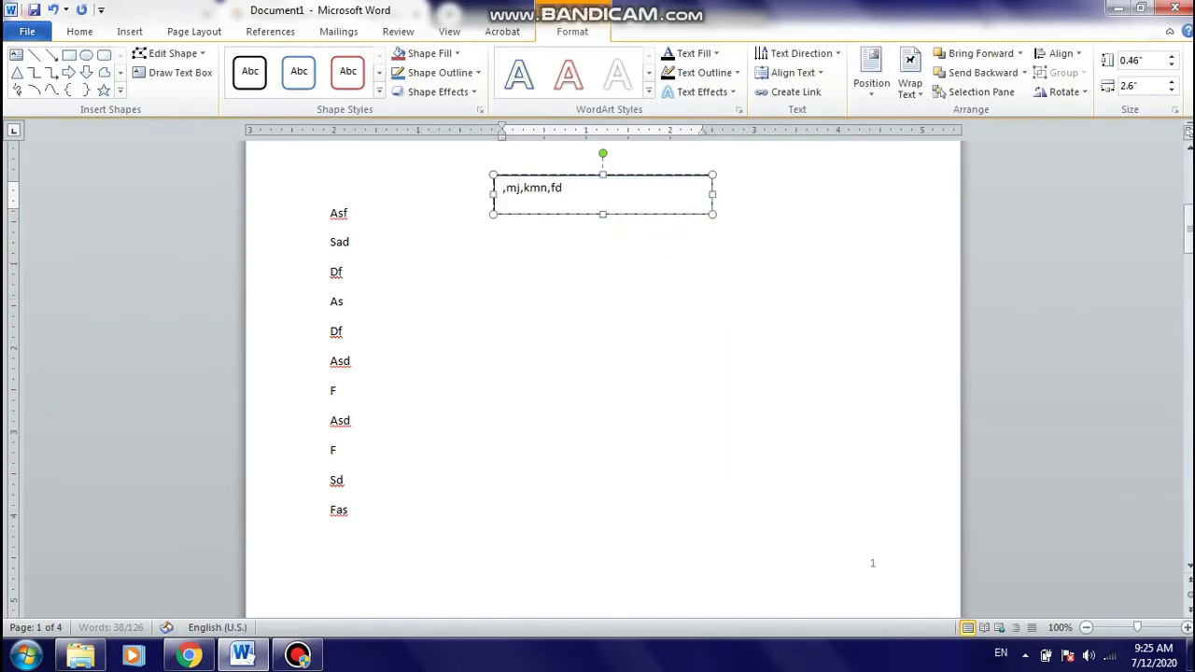
pyautogui.write('fs')
pyautogui.press('Return')
pyautogui.write('fsd')
pyautogui.press('Return')
pyautogui.write('fsd')
pyautogui.click(703, 78)
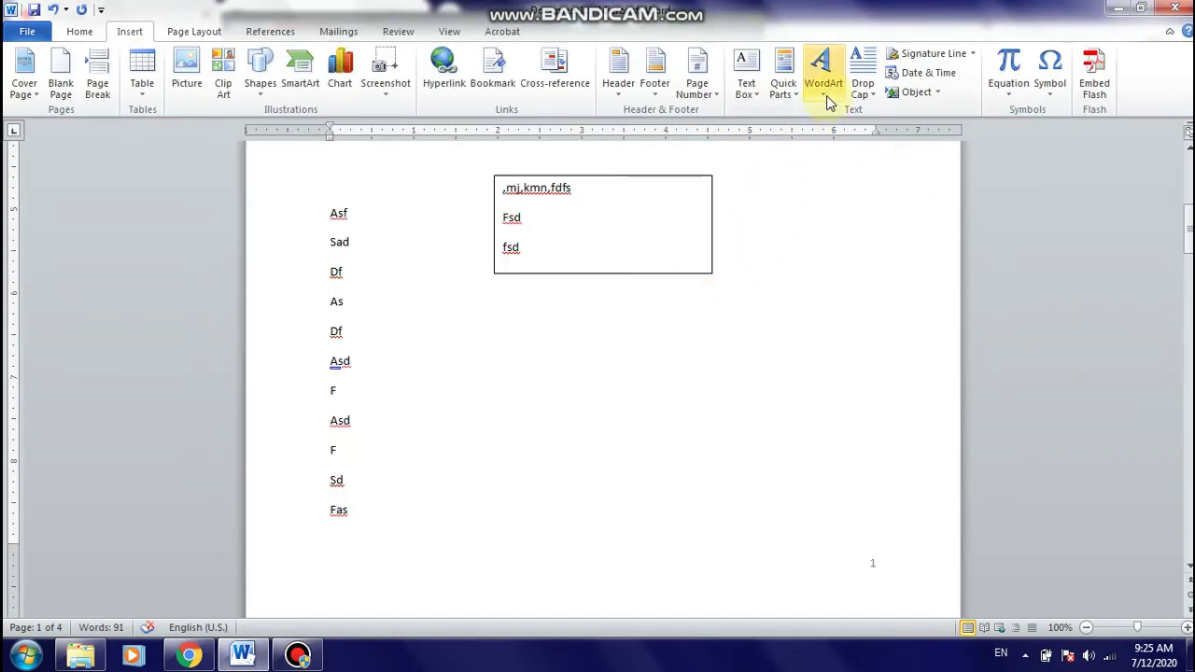
# Select the word SUBSCRIBE in the document
pyautogui.click(823, 71)
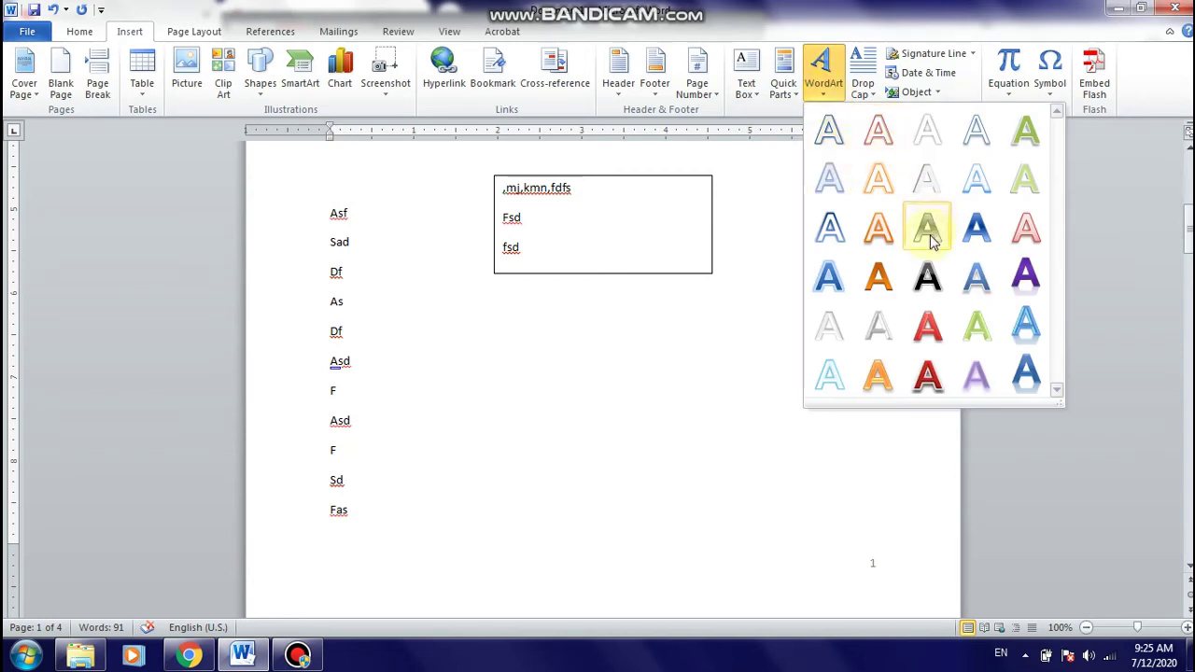
pyautogui.click(386, 390)
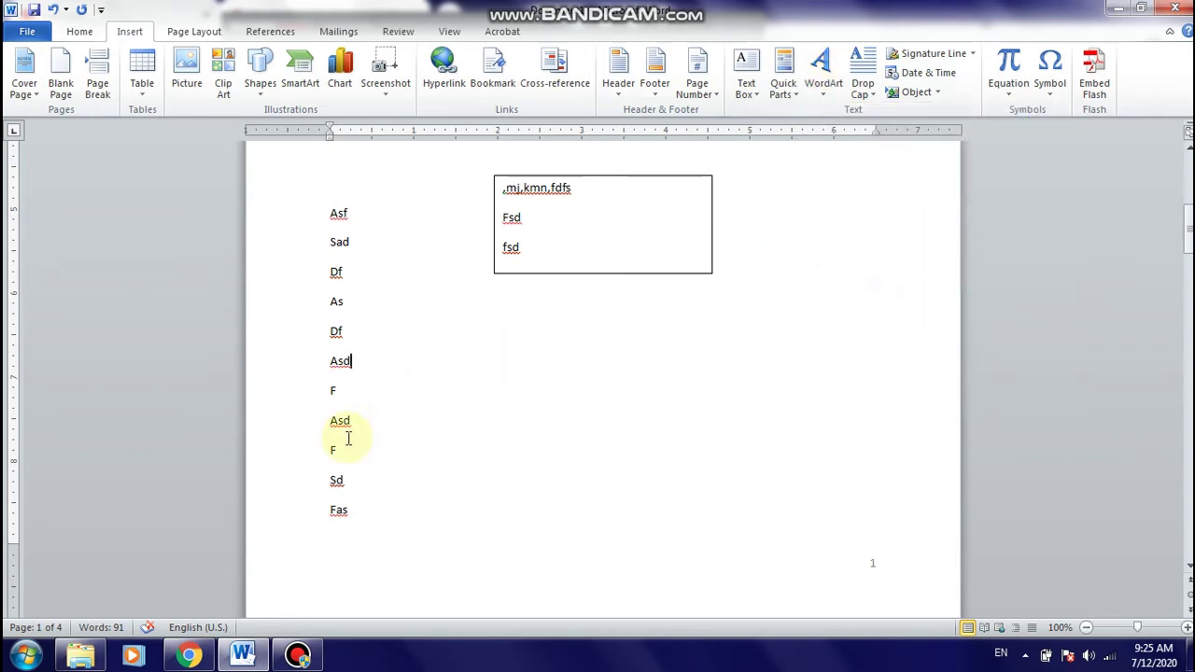
pyautogui.moveTo(355, 429); pyautogui.dragTo(327, 336)
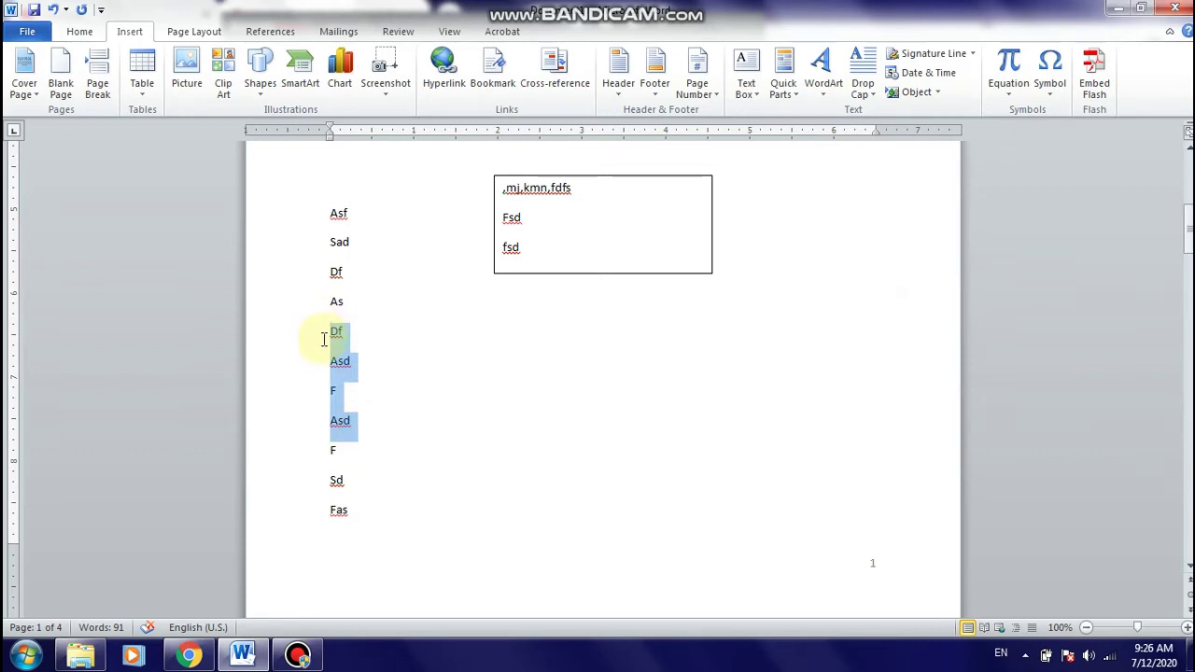
pyautogui.scroll(2, 331, 359)
pyautogui.scroll(10, 333, 366)
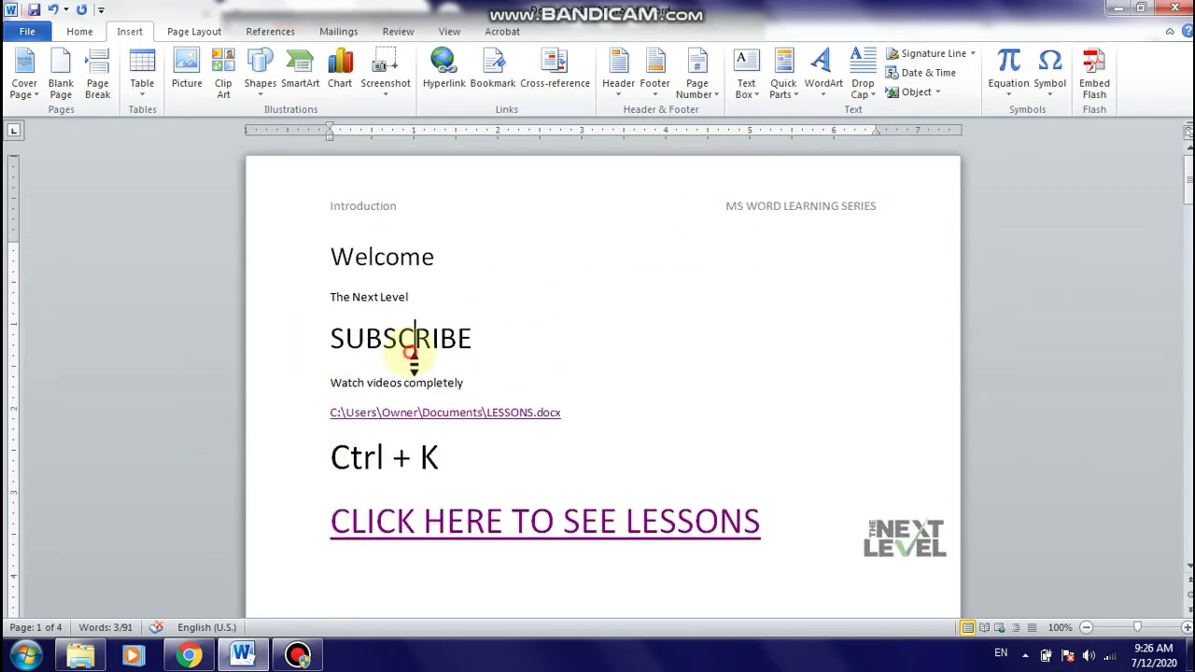
pyautogui.click(281, 343)
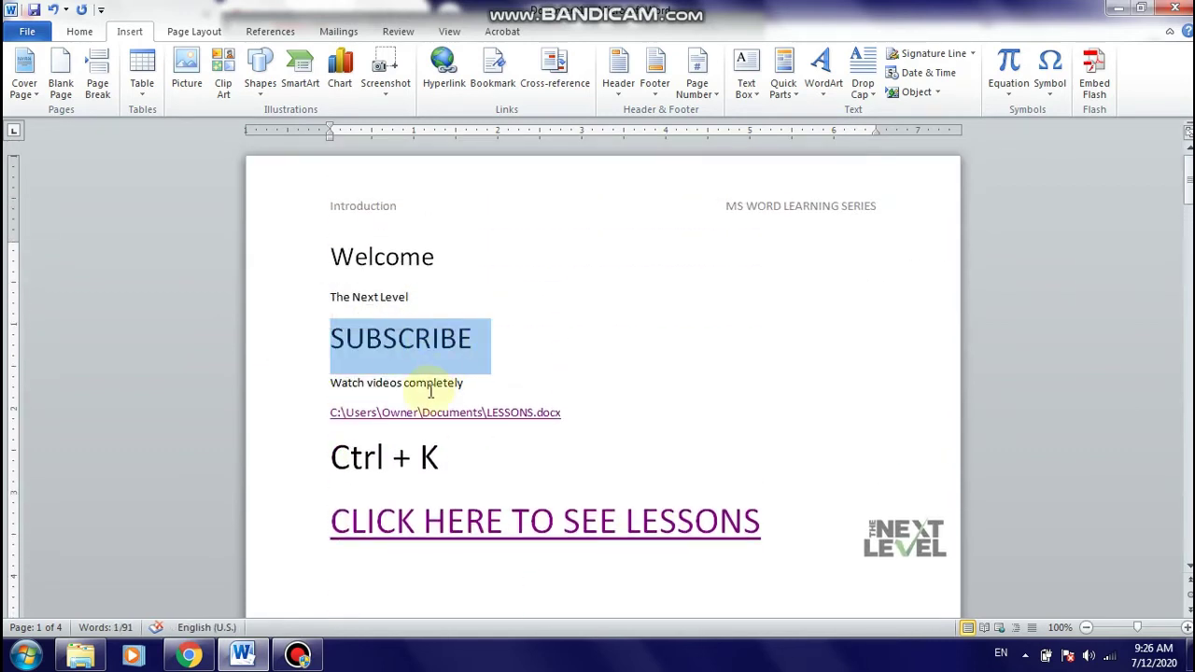
# Make SUBSCRIBE orange WordArt and resize it to 0.84" x 2.64" on one line
pyautogui.click(822, 70)
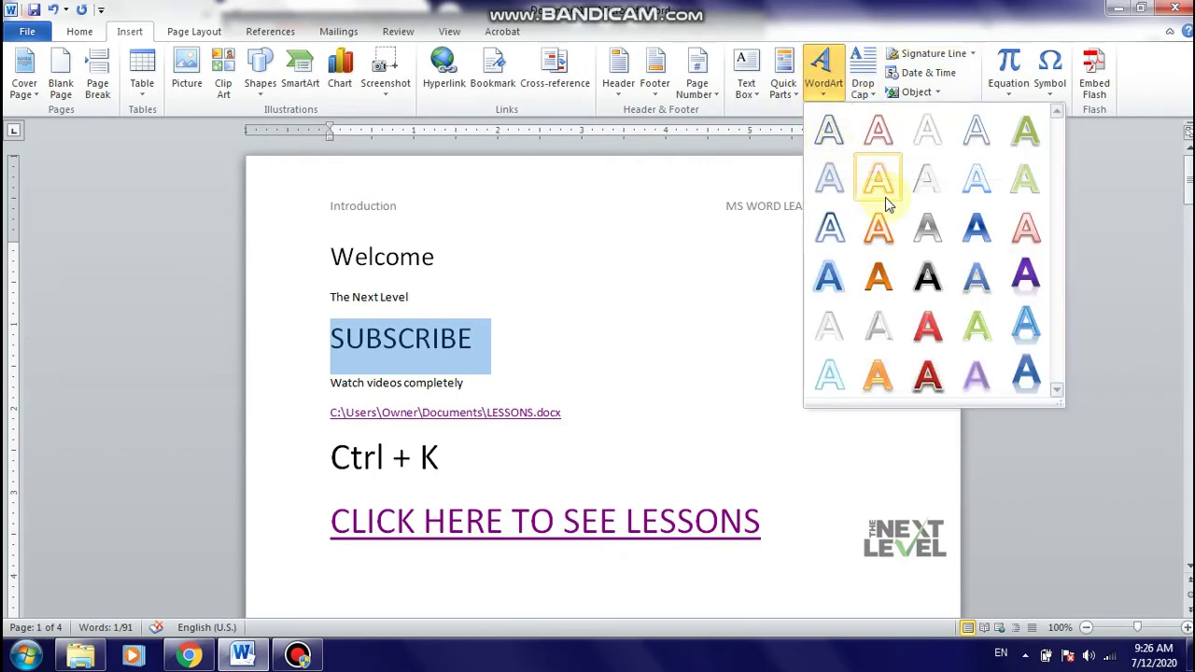
pyautogui.click(880, 265)
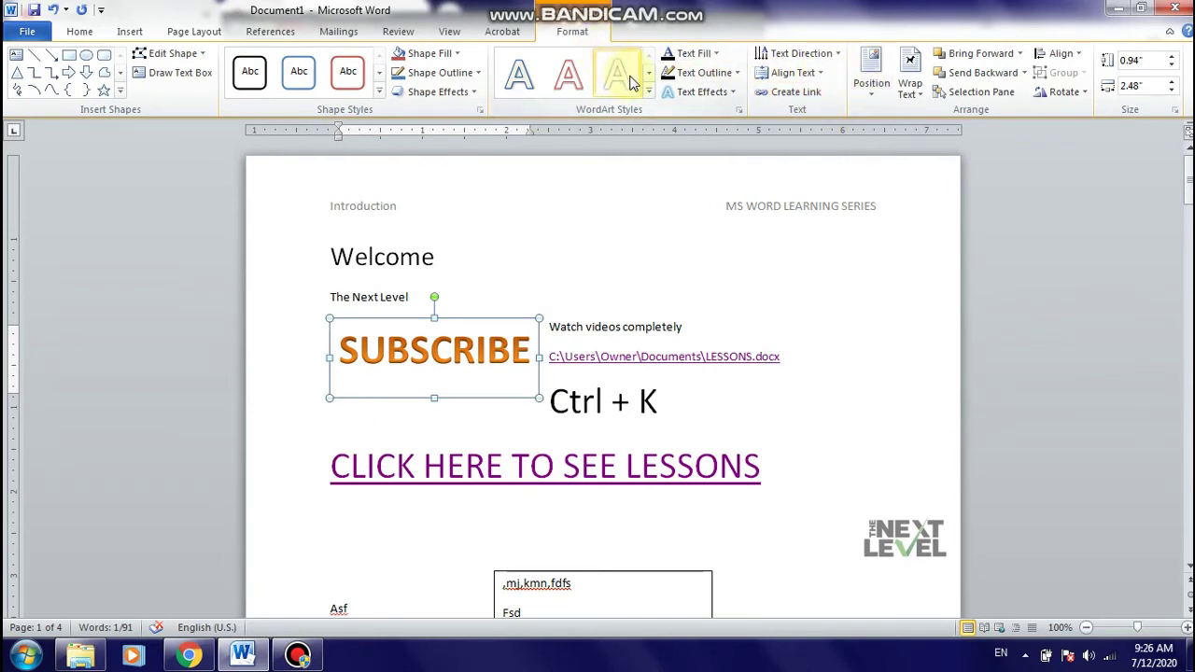
pyautogui.click(538, 398)
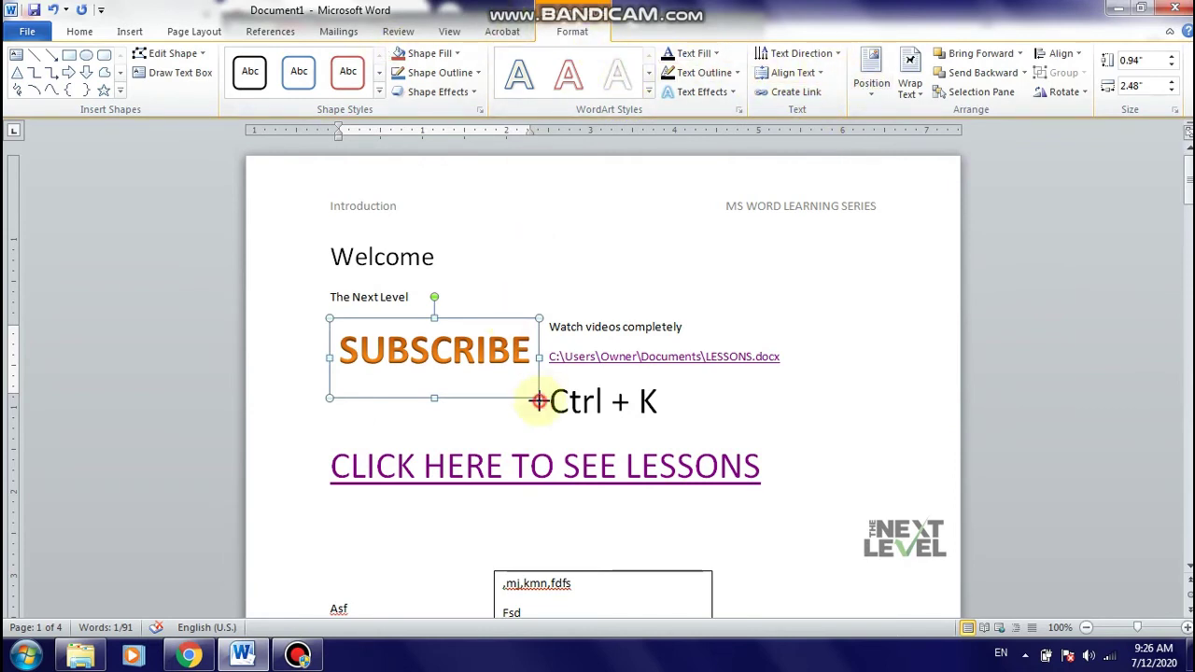
pyautogui.moveTo(538, 399); pyautogui.dragTo(473, 421)
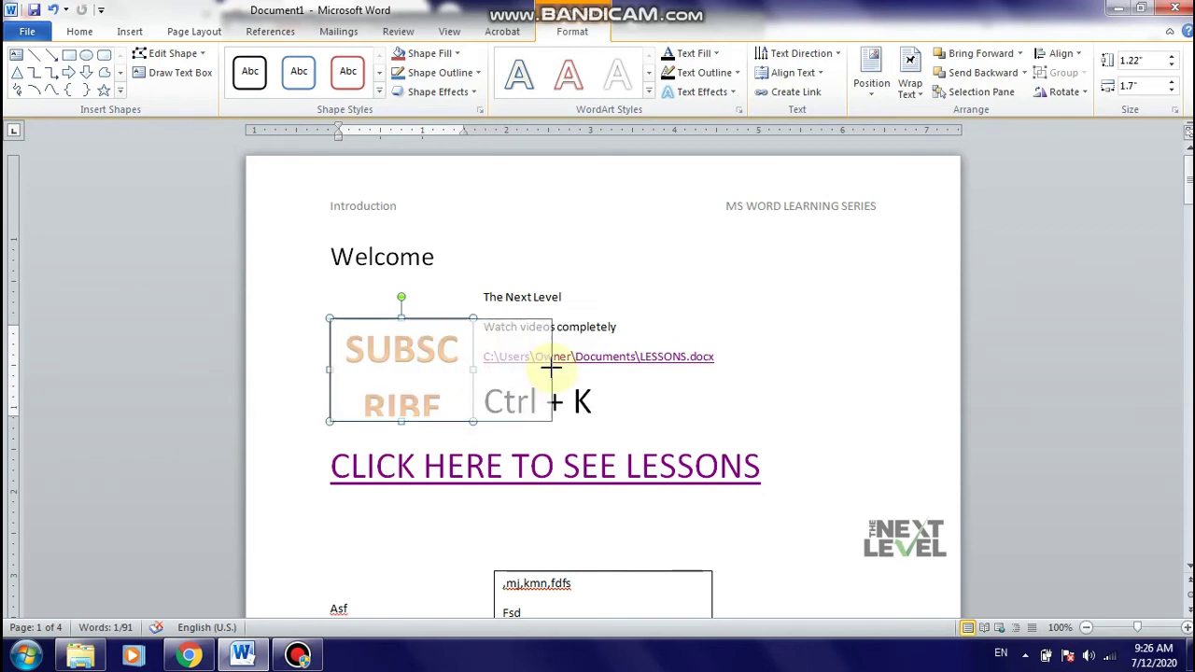
pyautogui.moveTo(474, 368); pyautogui.dragTo(552, 368)
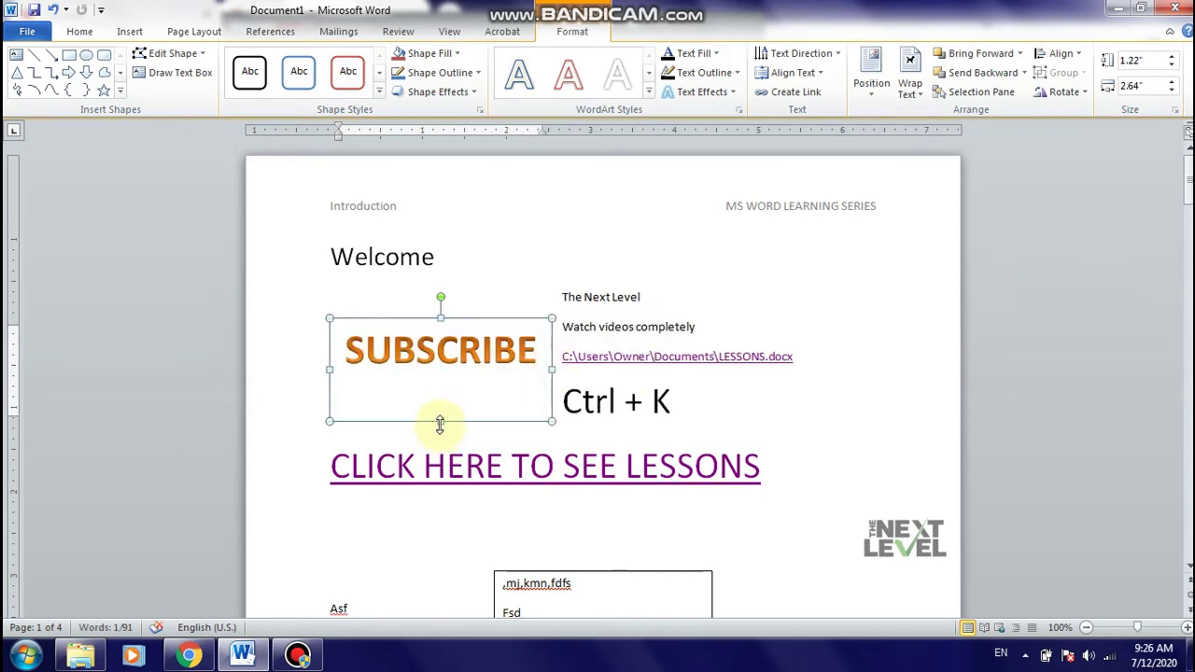
pyautogui.moveTo(440, 421); pyautogui.dragTo(440, 389)
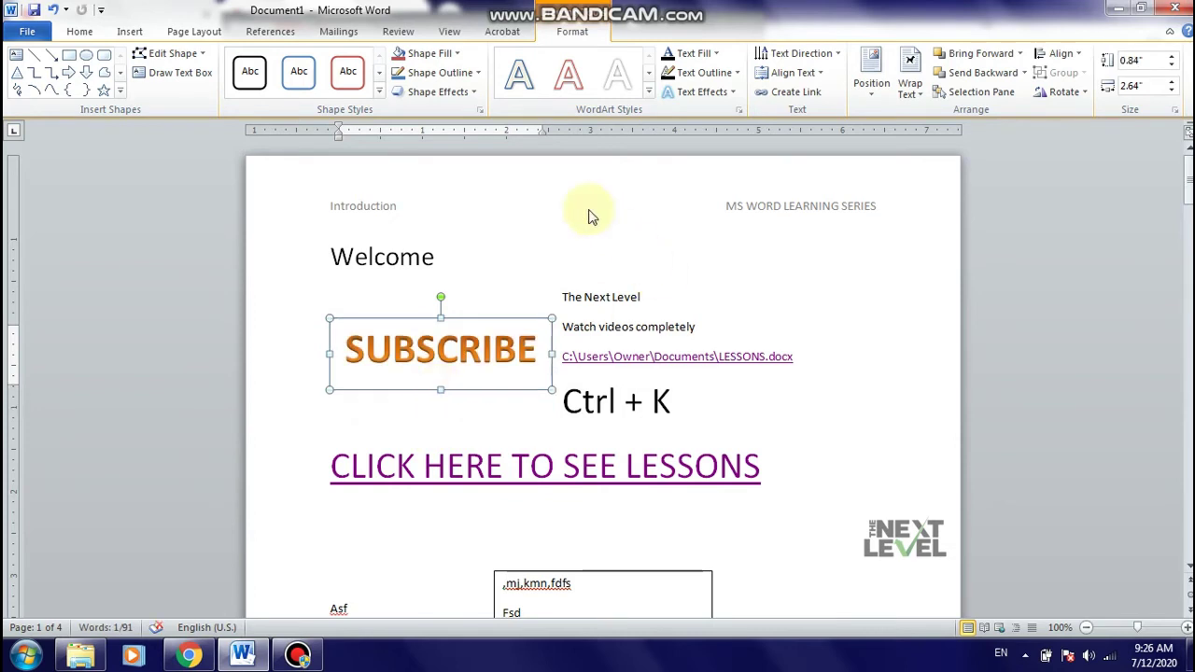
pyautogui.click(131, 33)
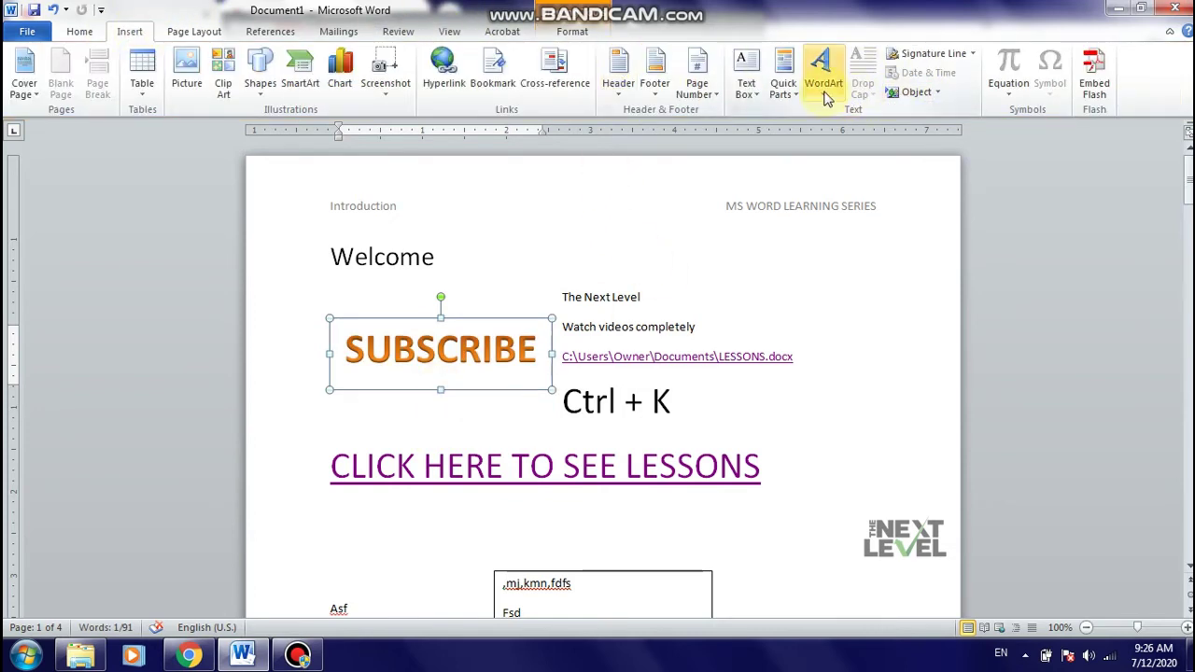
pyautogui.click(469, 247)
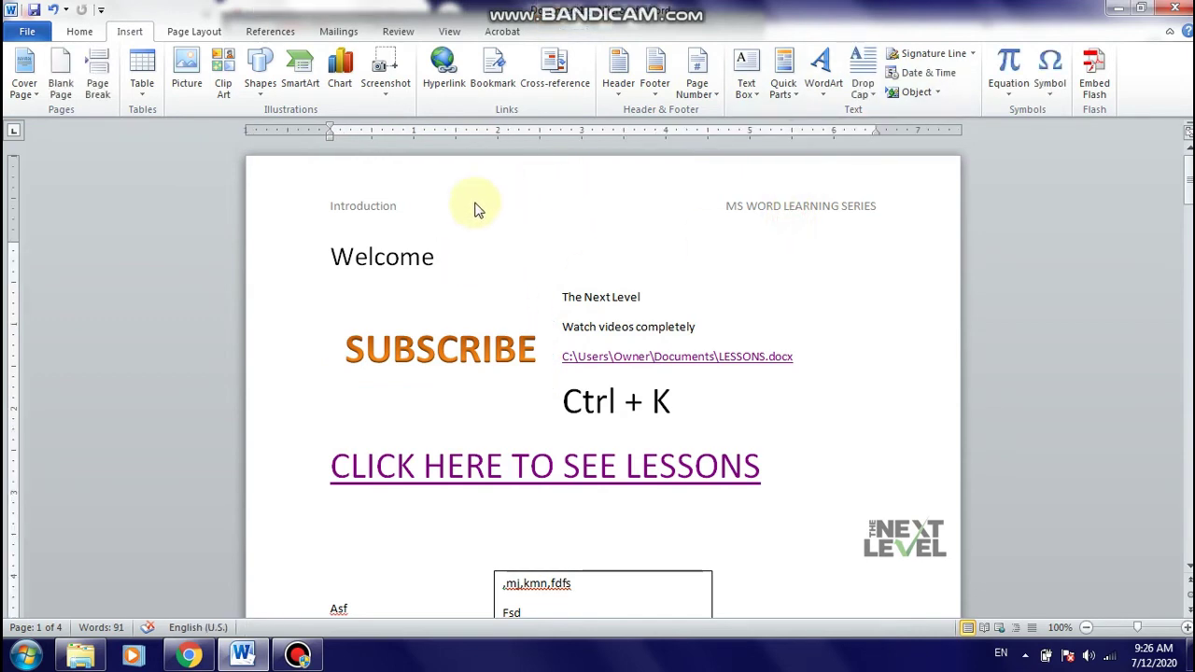
# Insert a dark-style WordArt below the CLICK HERE TO SEE LESSONS link
pyautogui.scroll(-3, 429, 326)
pyautogui.scroll(1, 427, 327)
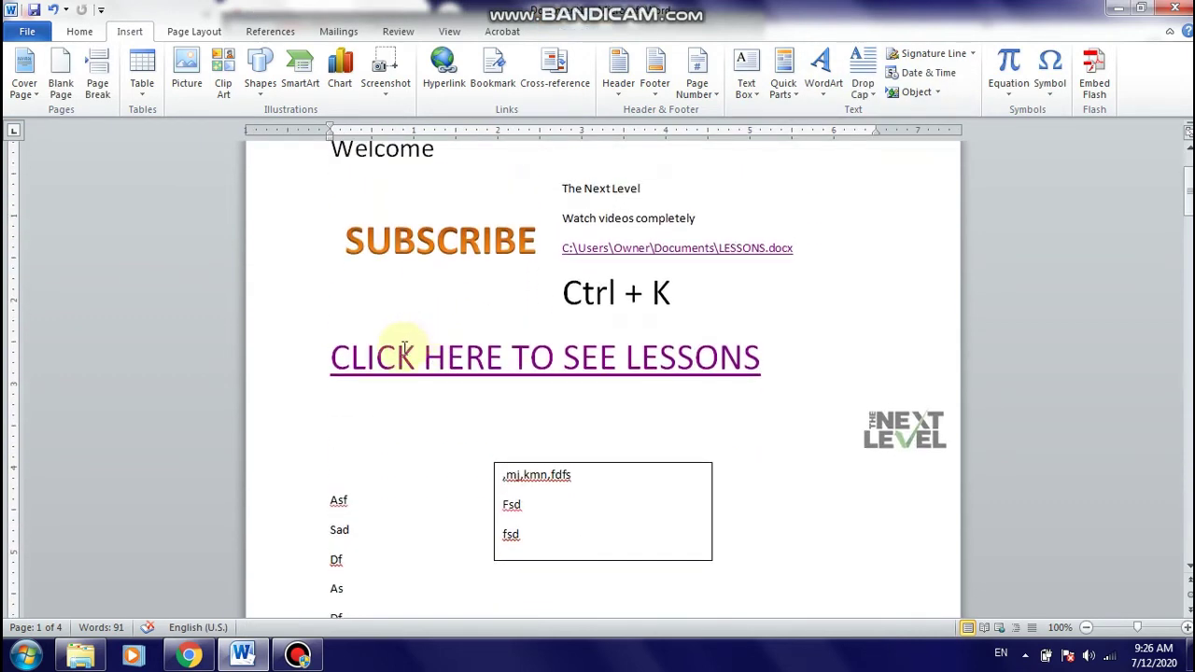
pyautogui.click(420, 434)
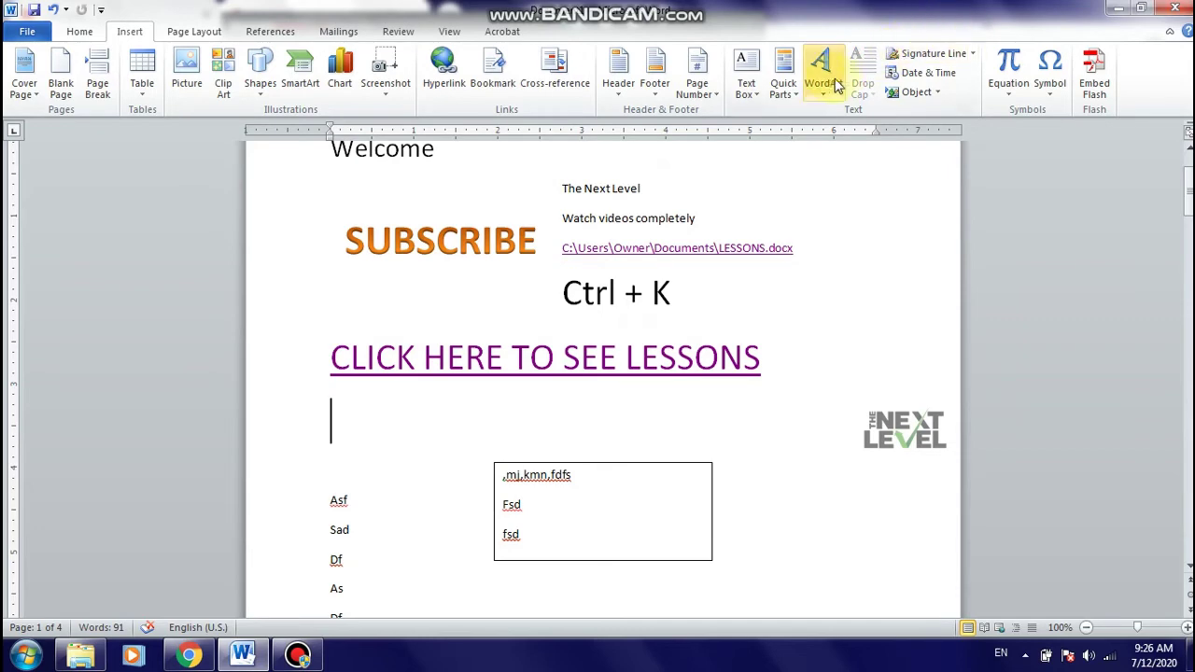
pyautogui.click(821, 70)
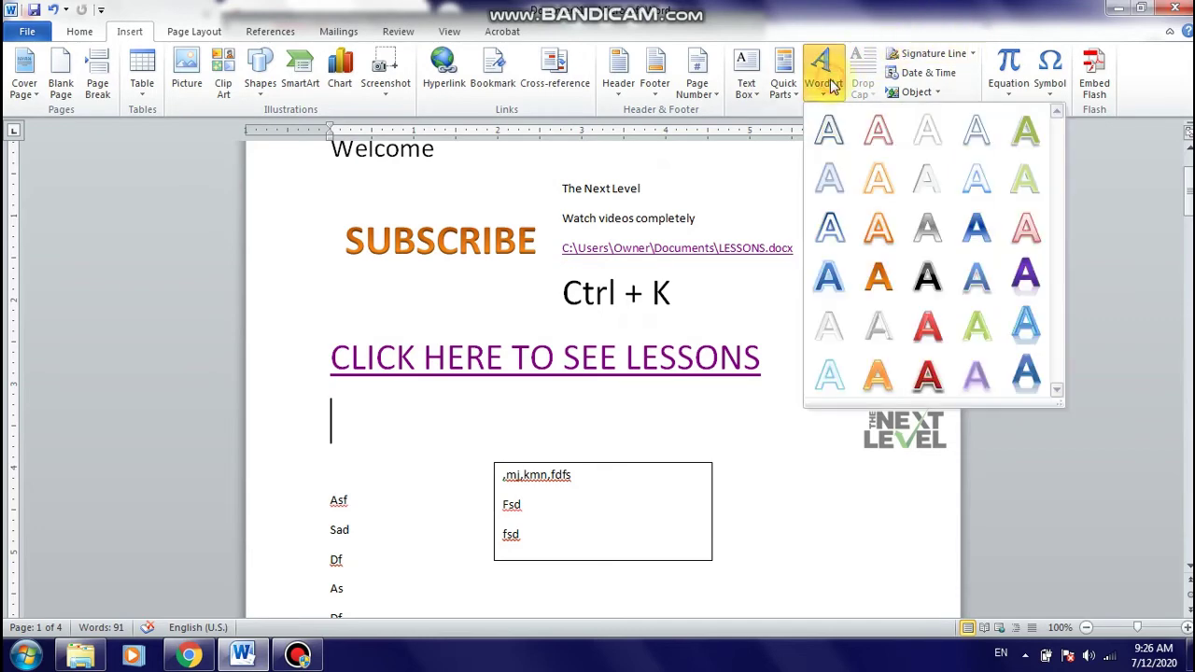
pyautogui.click(927, 275)
# Replace the WordArt placeholder text with 'The Next Level' and deselect it
pyautogui.write('ldskfjalksjdfl')
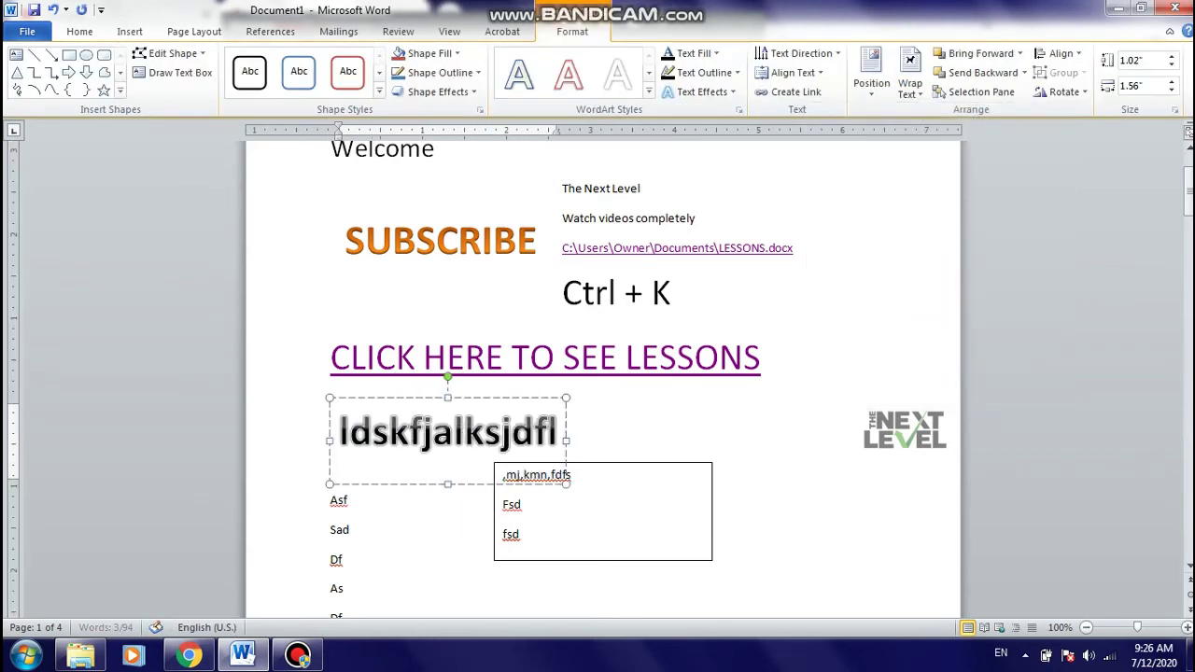
pyautogui.hotkey('ctrl', 'a')
pyautogui.write('The')
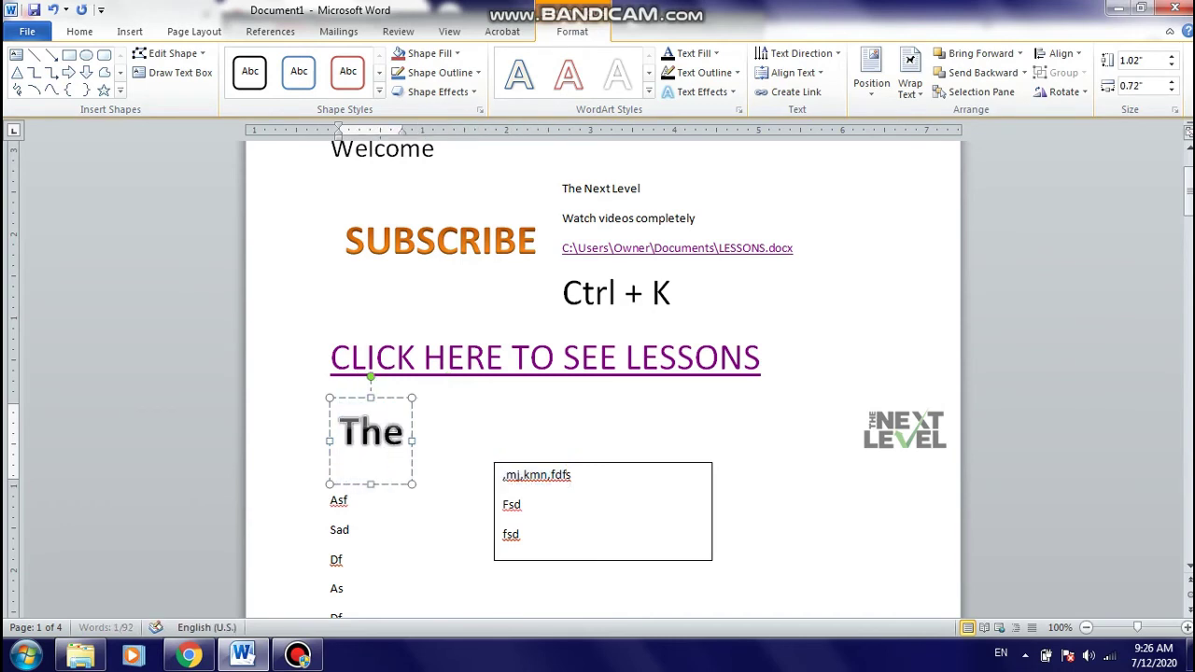
pyautogui.write(' Next Ne')
pyautogui.press('BackSpace')
pyautogui.write('L')
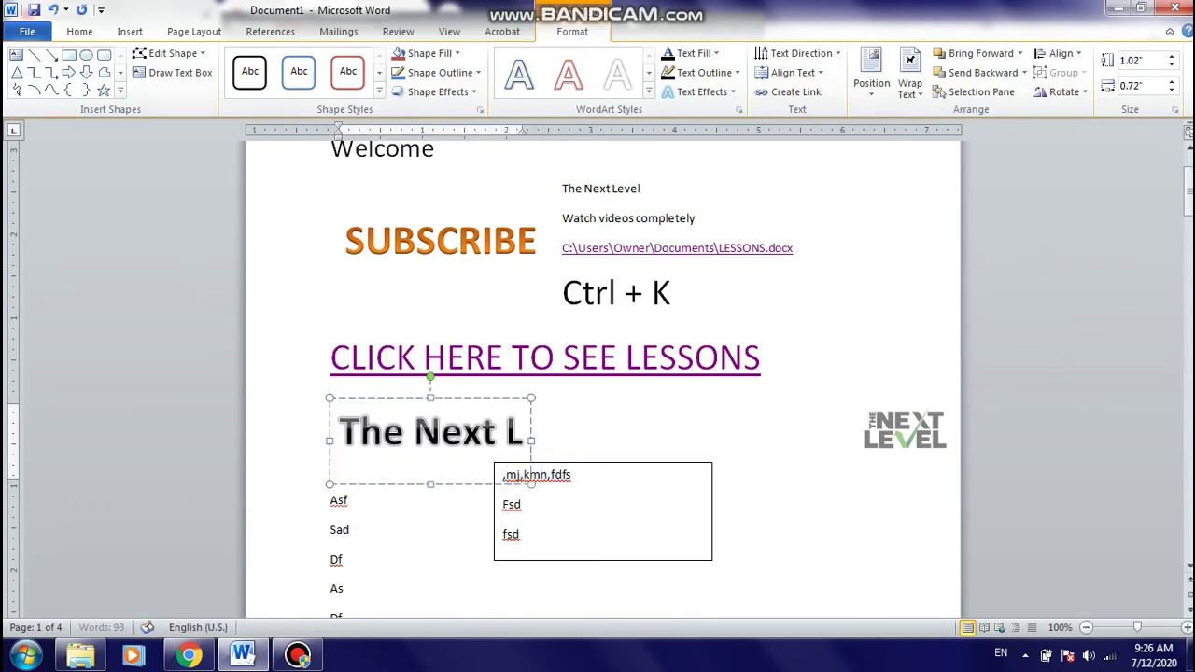
pyautogui.write('evvel')
pyautogui.press('BackSpace')
pyautogui.press('BackSpace')
pyautogui.press('BackSpace')
pyautogui.write('e')
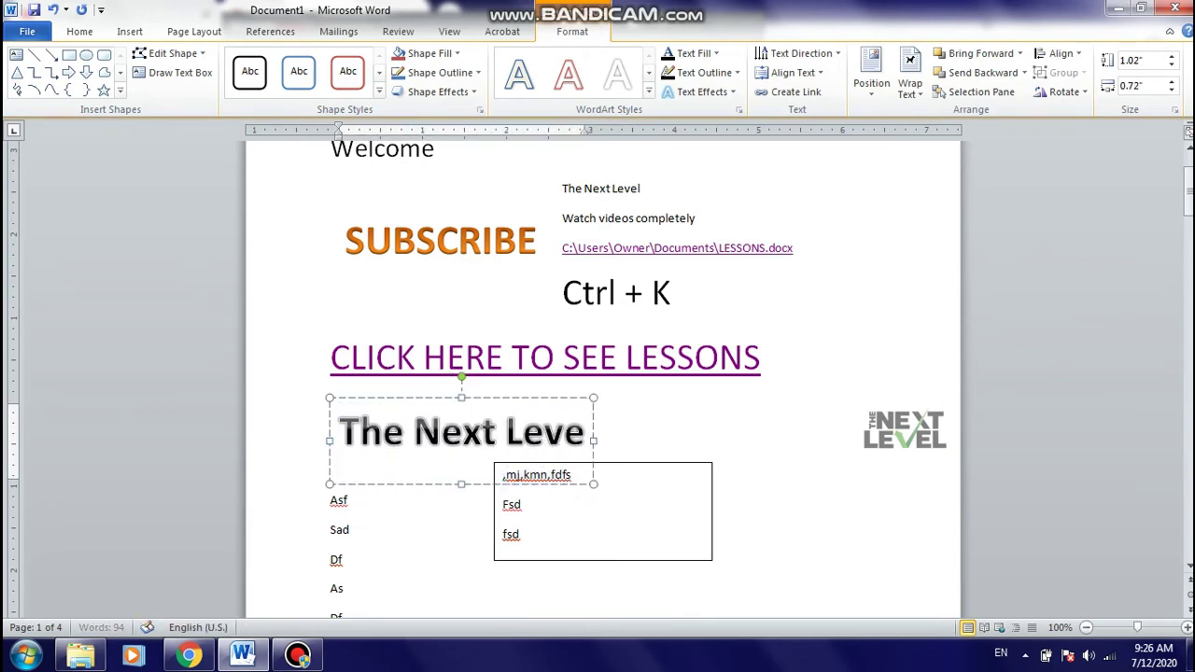
pyautogui.write('l')
pyautogui.click(710, 382)
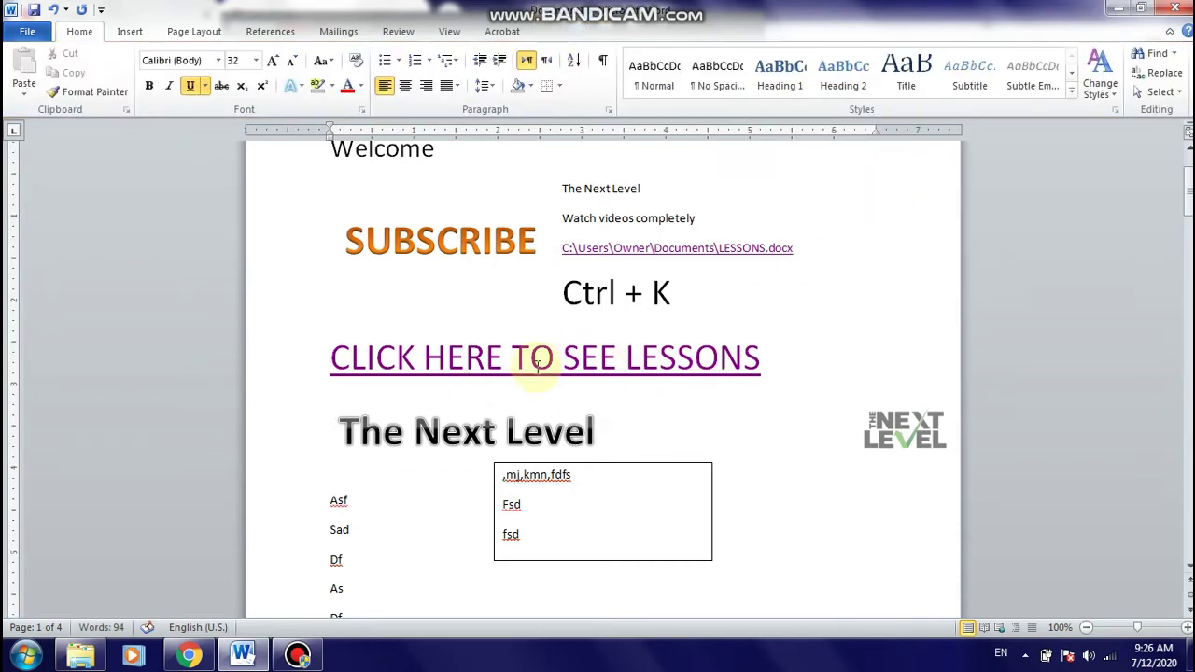
pyautogui.click(126, 31)
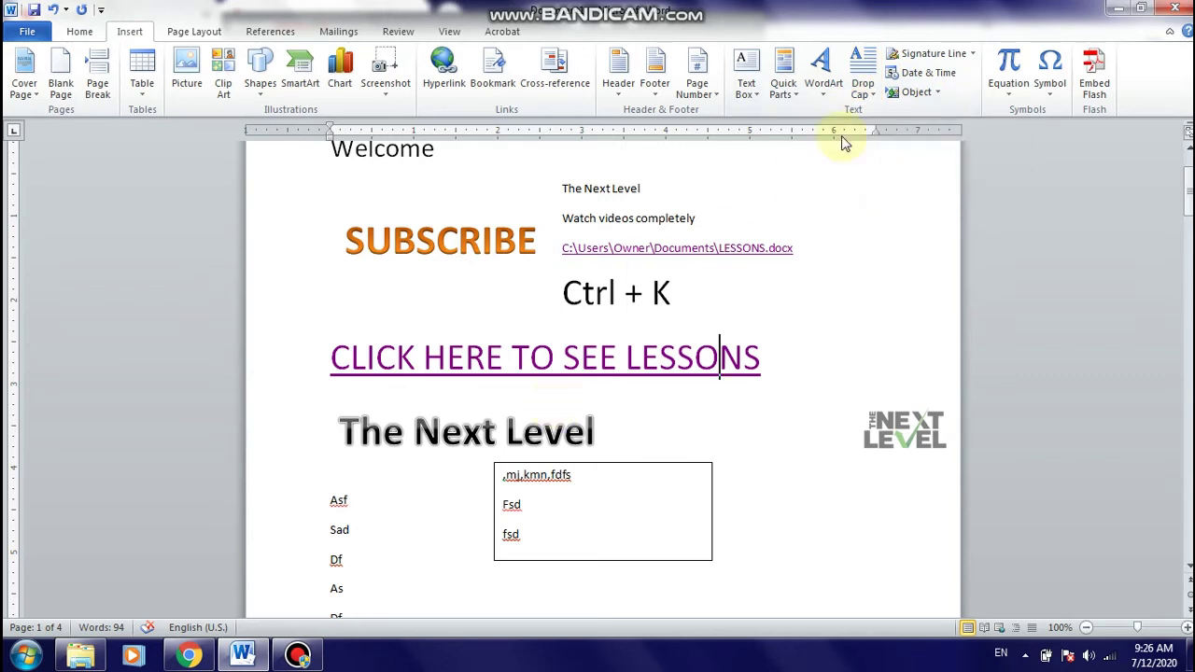
# Add a new line after Df and generate sample text with the =rand formula
pyautogui.middleClick(698, 395)
pyautogui.click(568, 397)
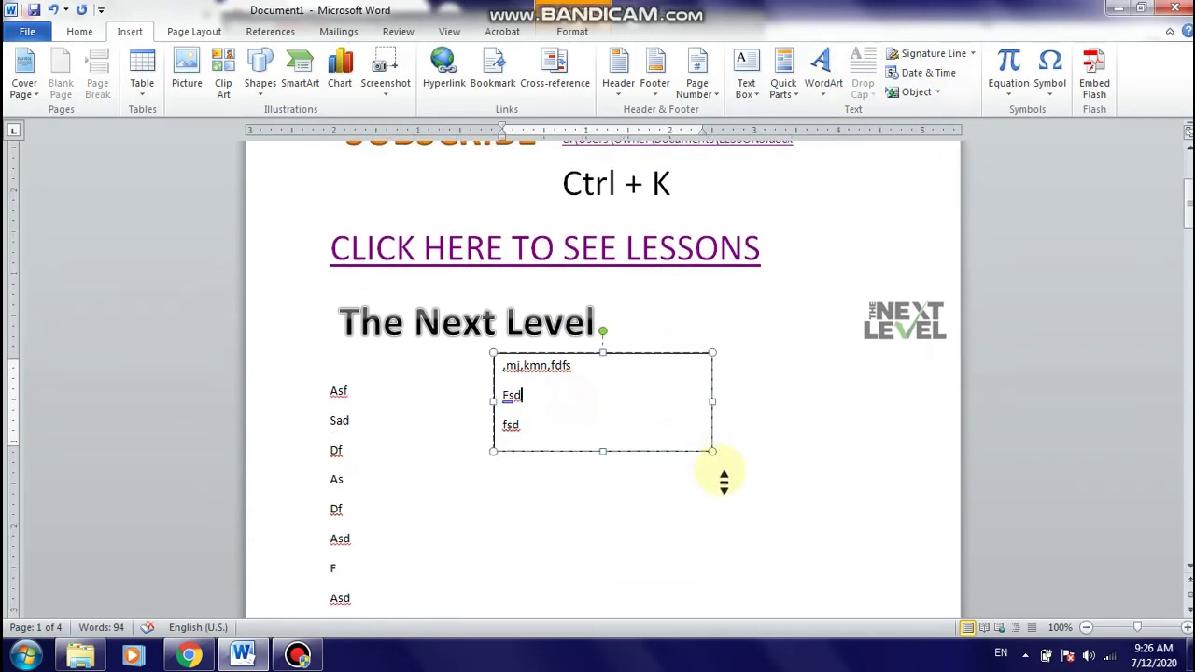
pyautogui.click(605, 514)
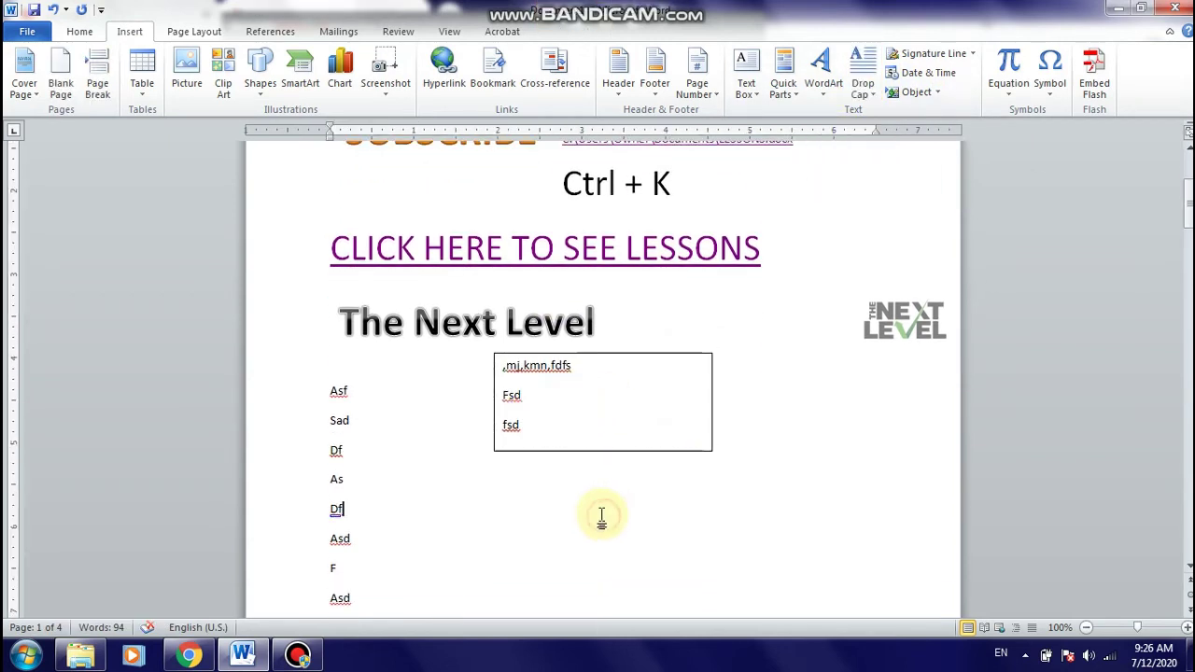
pyautogui.scroll(-1, 622, 520)
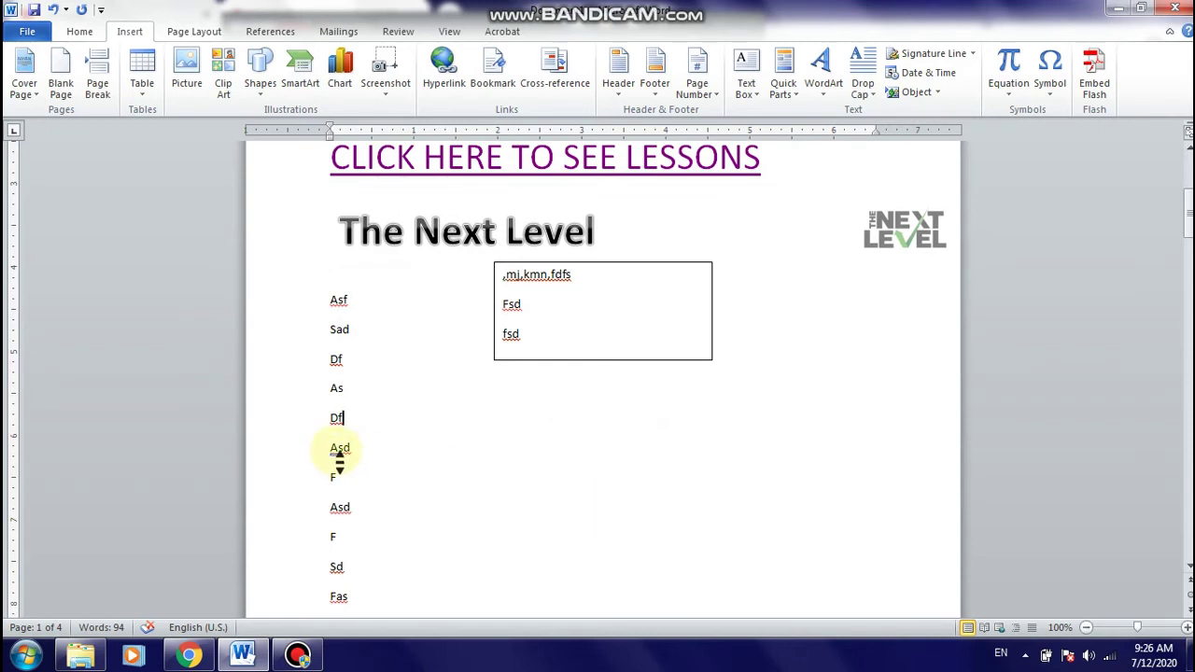
pyautogui.press('Return')
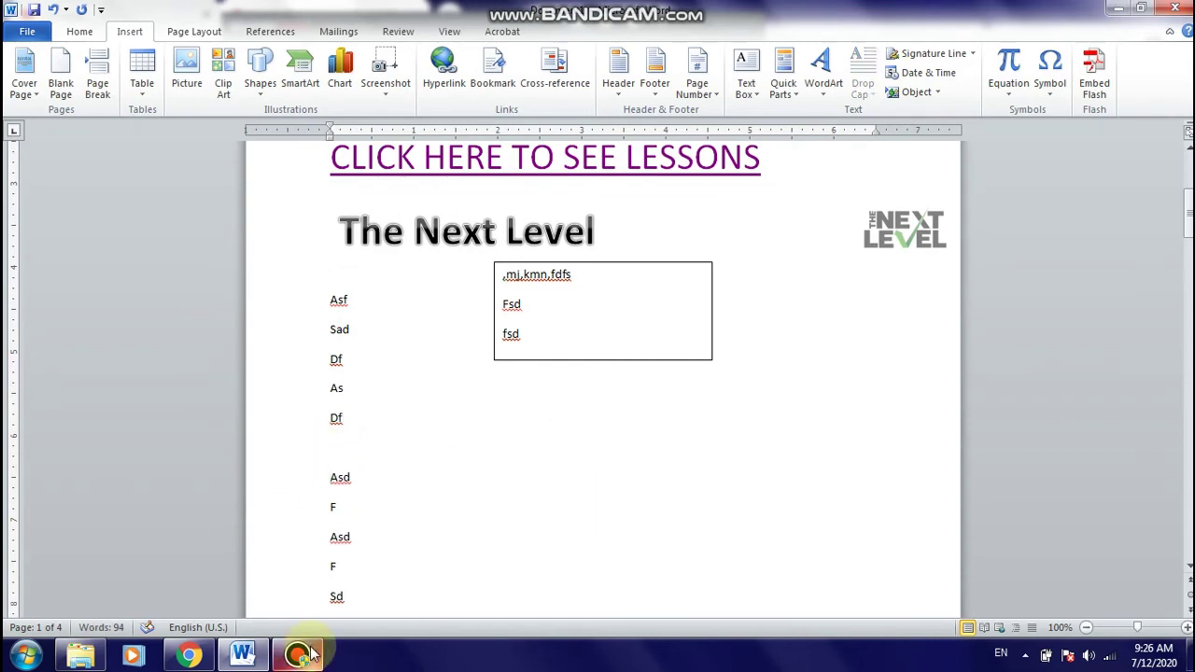
pyautogui.write('=rand(1,3')
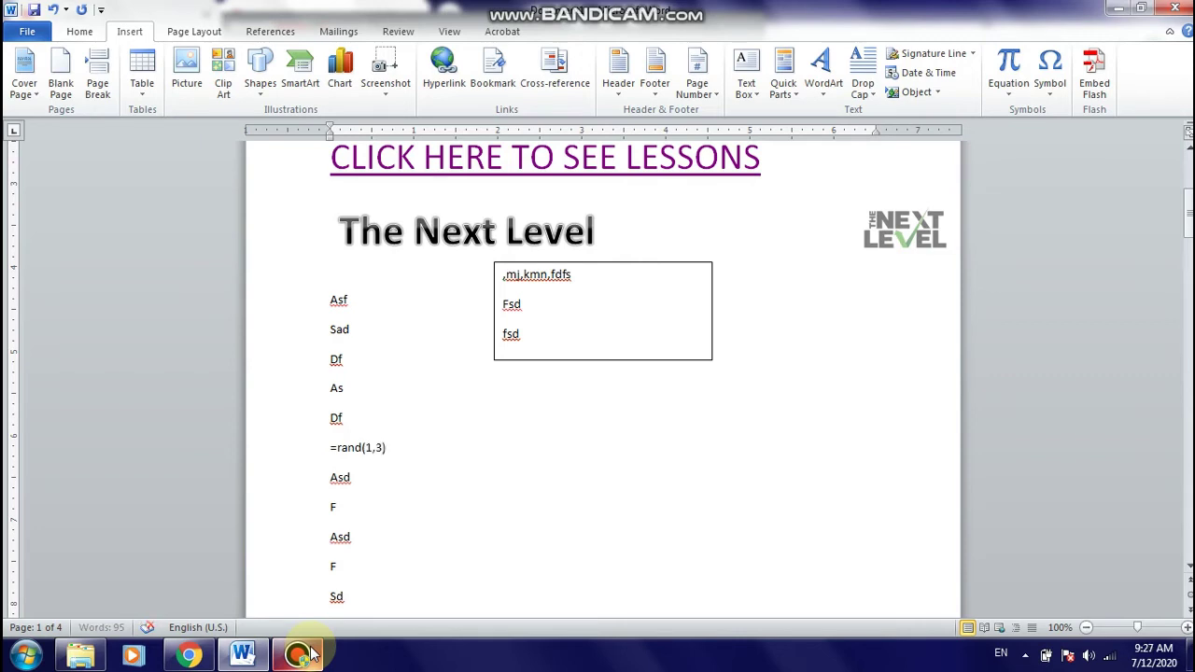
pyautogui.press('Return')
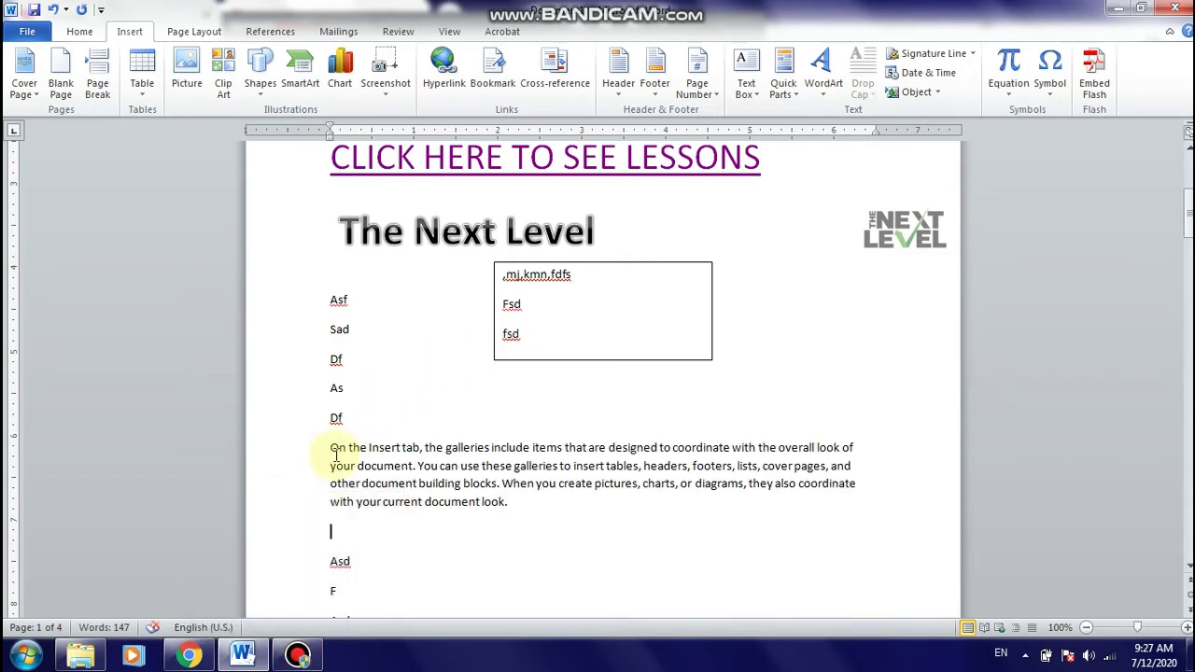
# Make the paragraph's opening letter O a Dropped capital
pyautogui.click(339, 450)
pyautogui.hotkey('shift', 'Left')
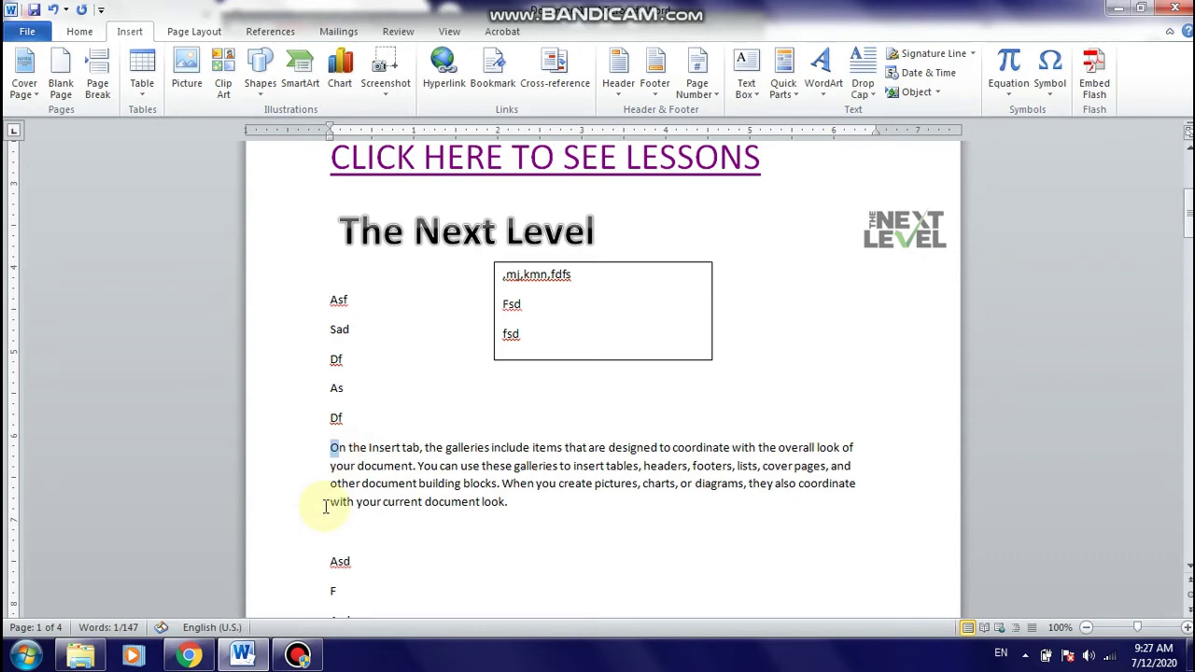
pyautogui.click(878, 70)
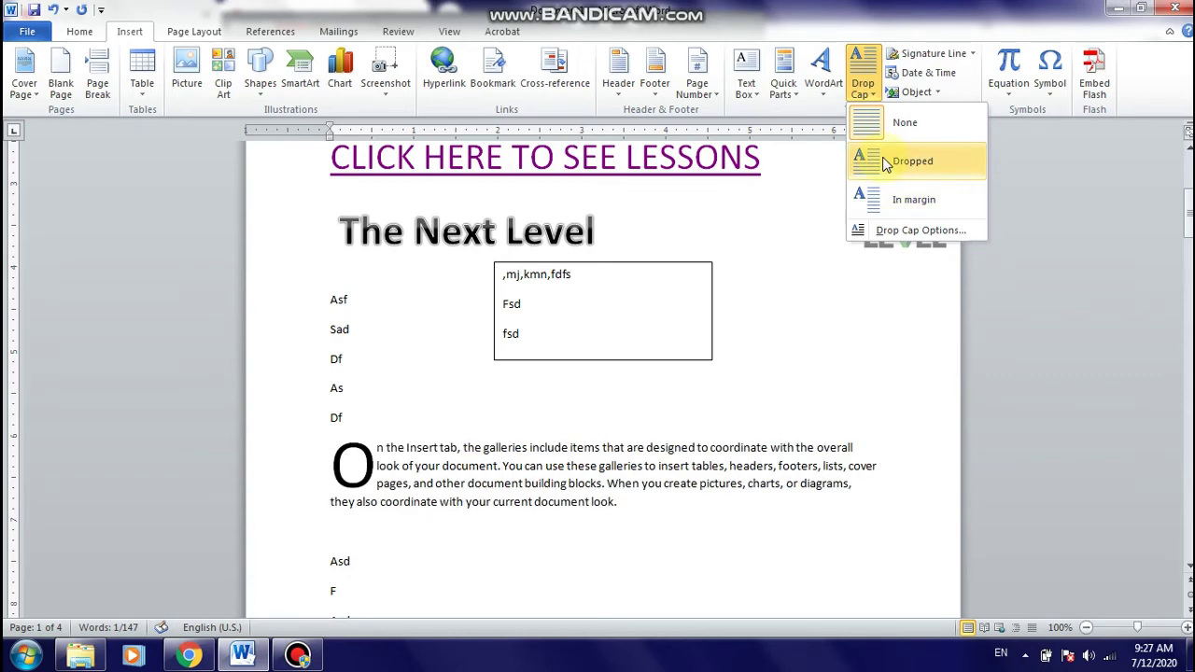
pyautogui.click(886, 163)
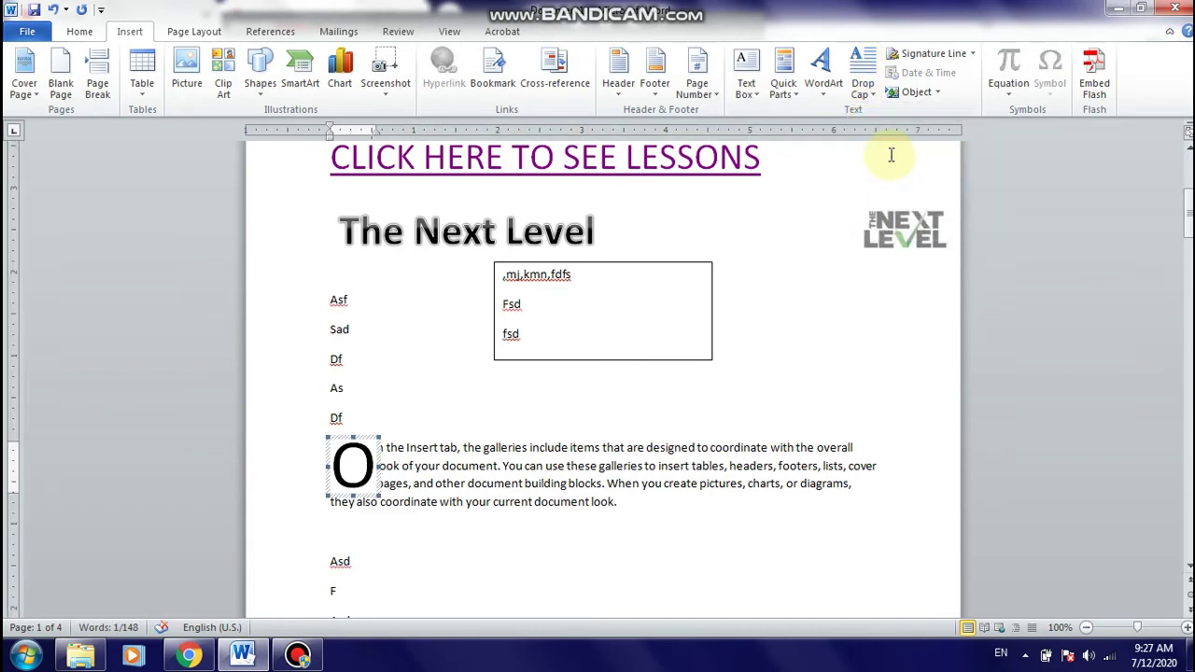
pyautogui.click(621, 489)
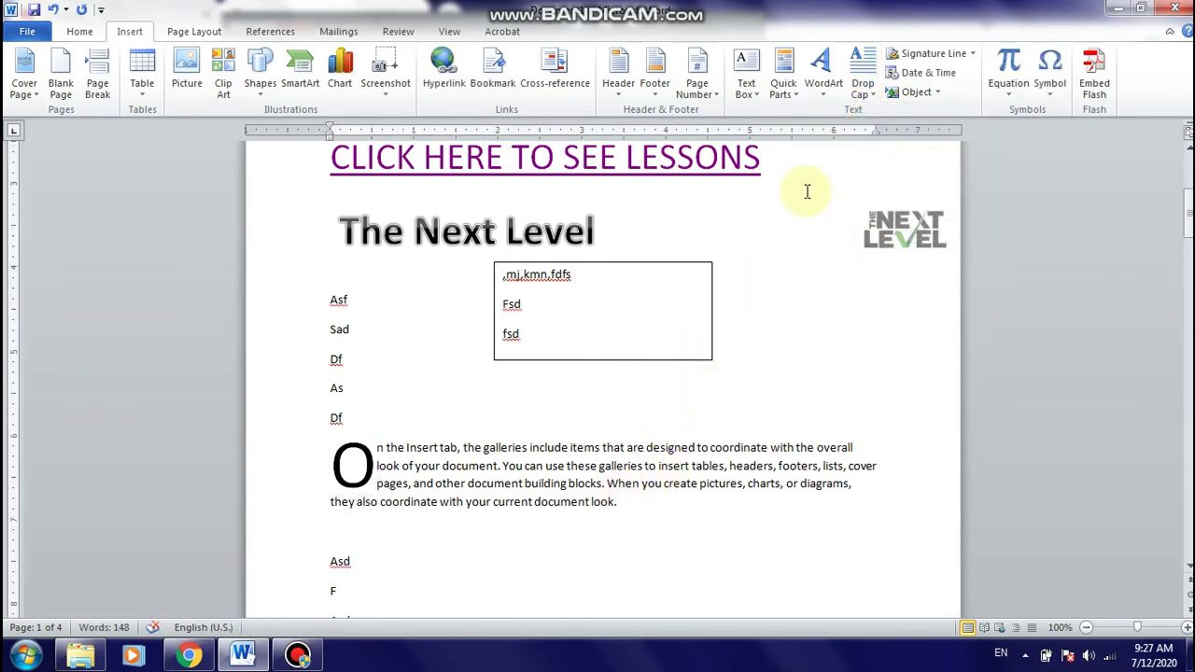
# Insert the date below the drop-cap paragraph in the 'Sunday, July 12, 2020' format
pyautogui.click(928, 73)
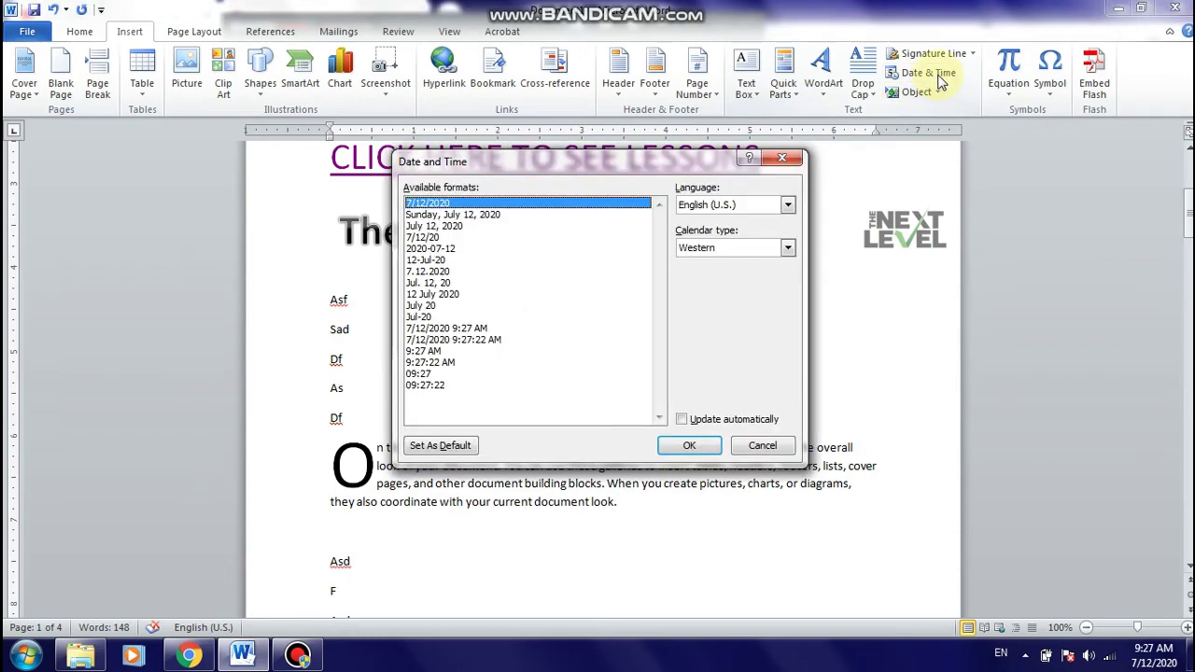
pyautogui.click(781, 162)
pyautogui.scroll(-1, 568, 419)
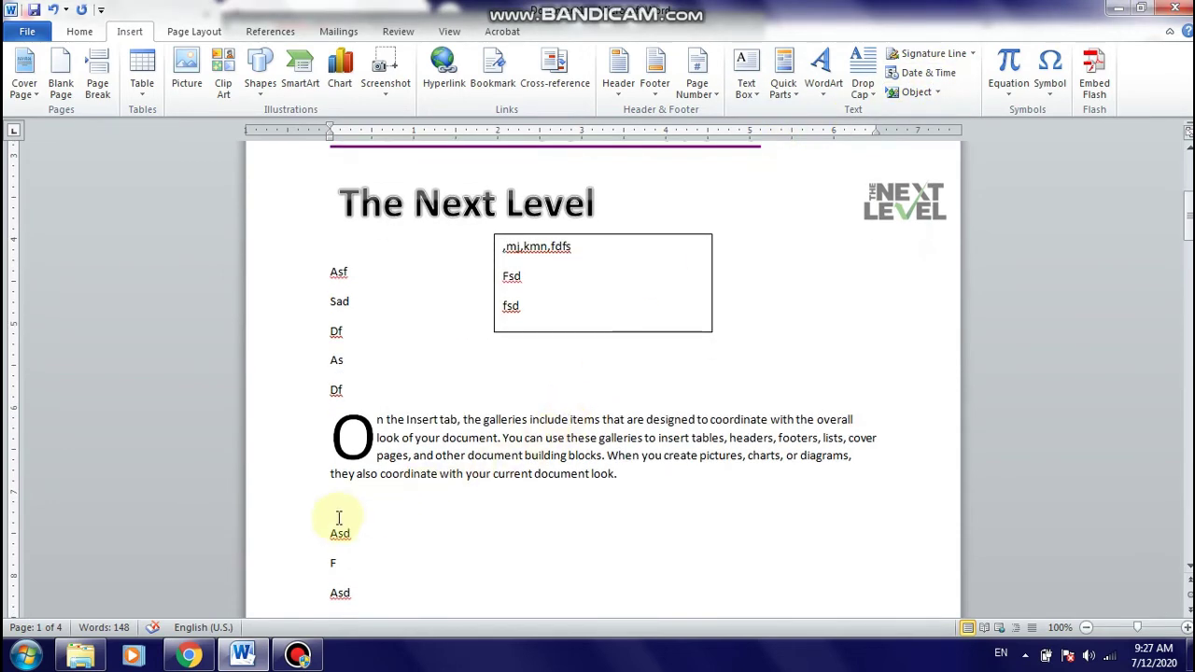
pyautogui.click(931, 73)
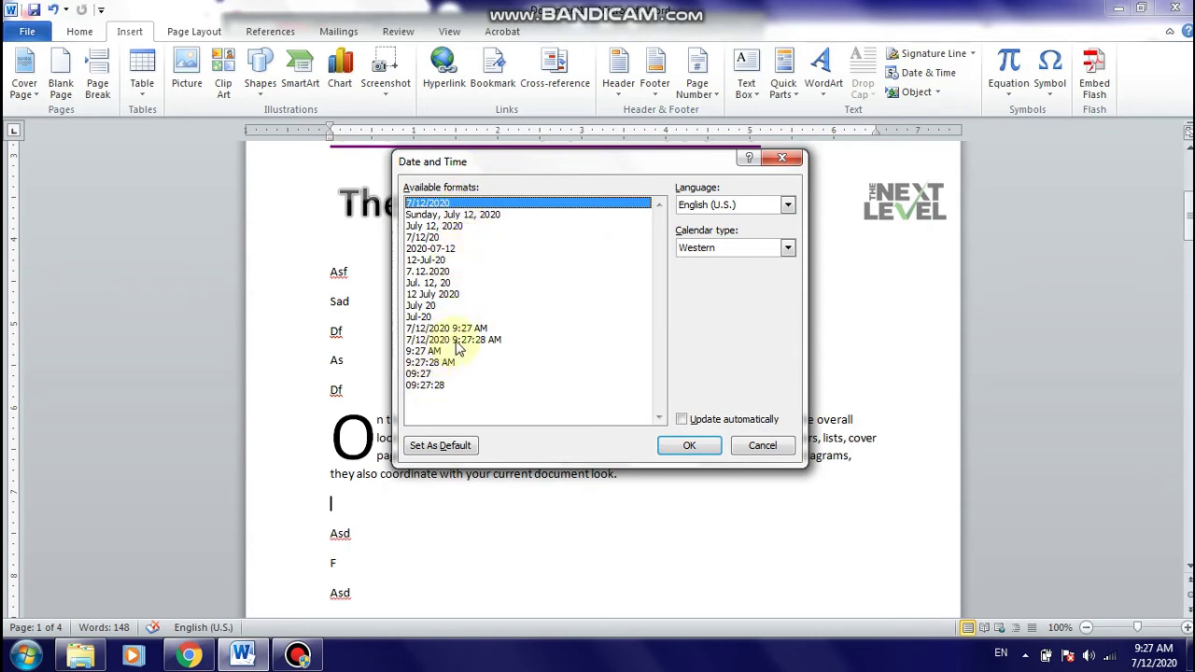
pyautogui.click(457, 342)
pyautogui.click(472, 329)
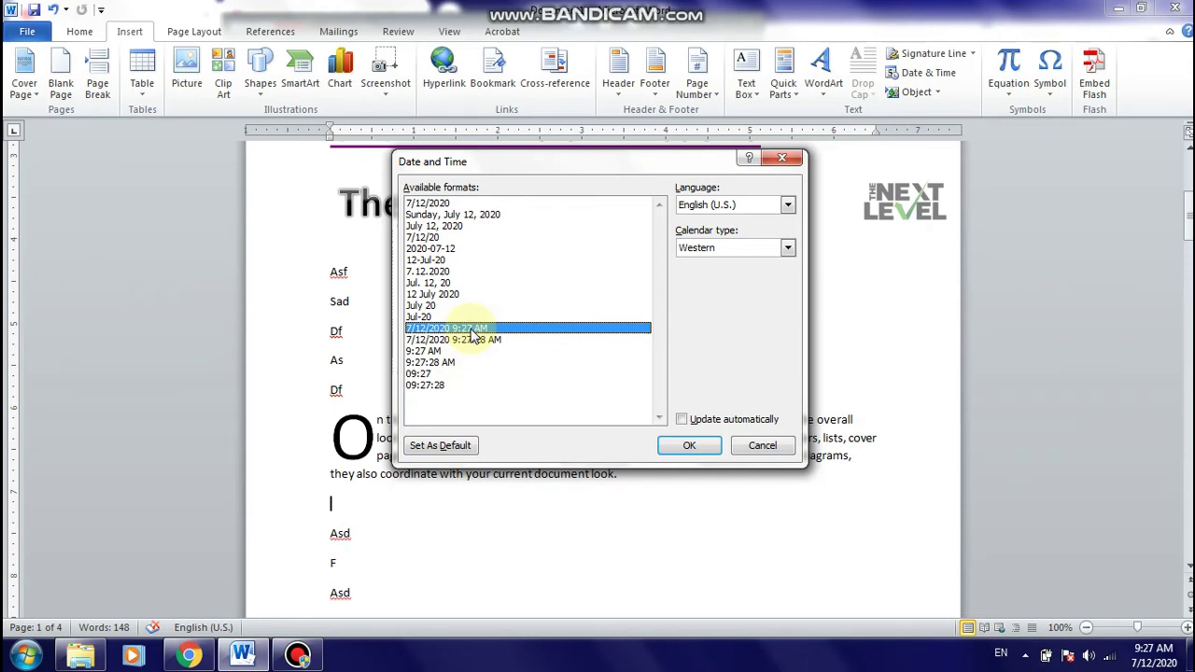
pyautogui.click(458, 214)
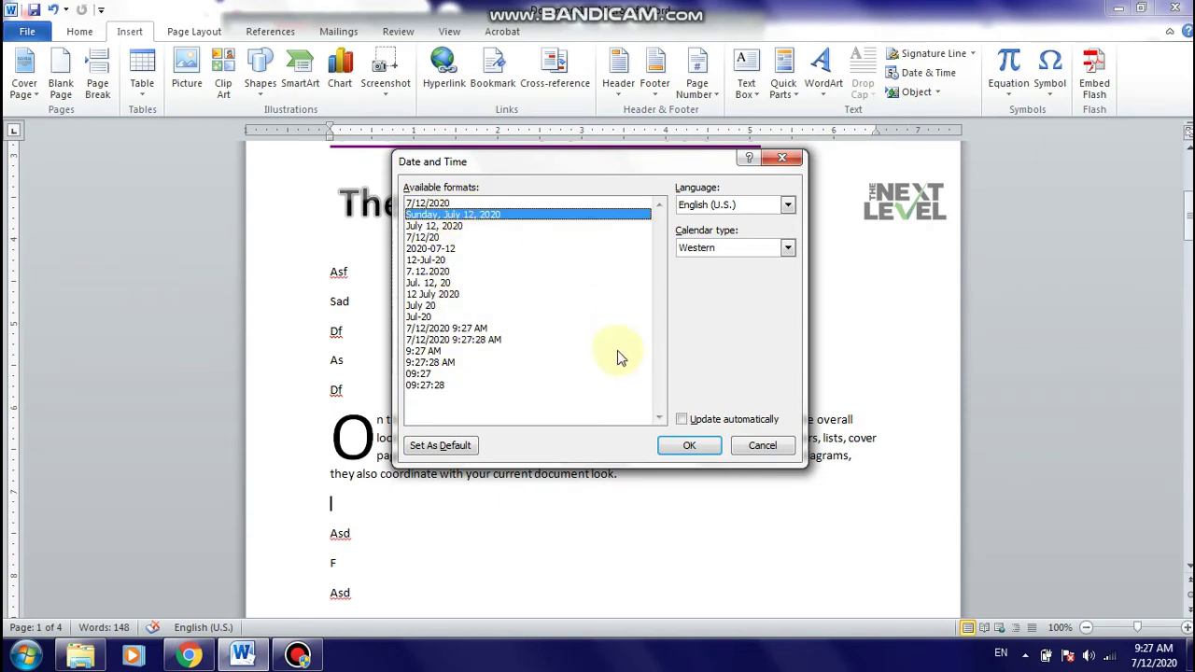
pyautogui.click(687, 448)
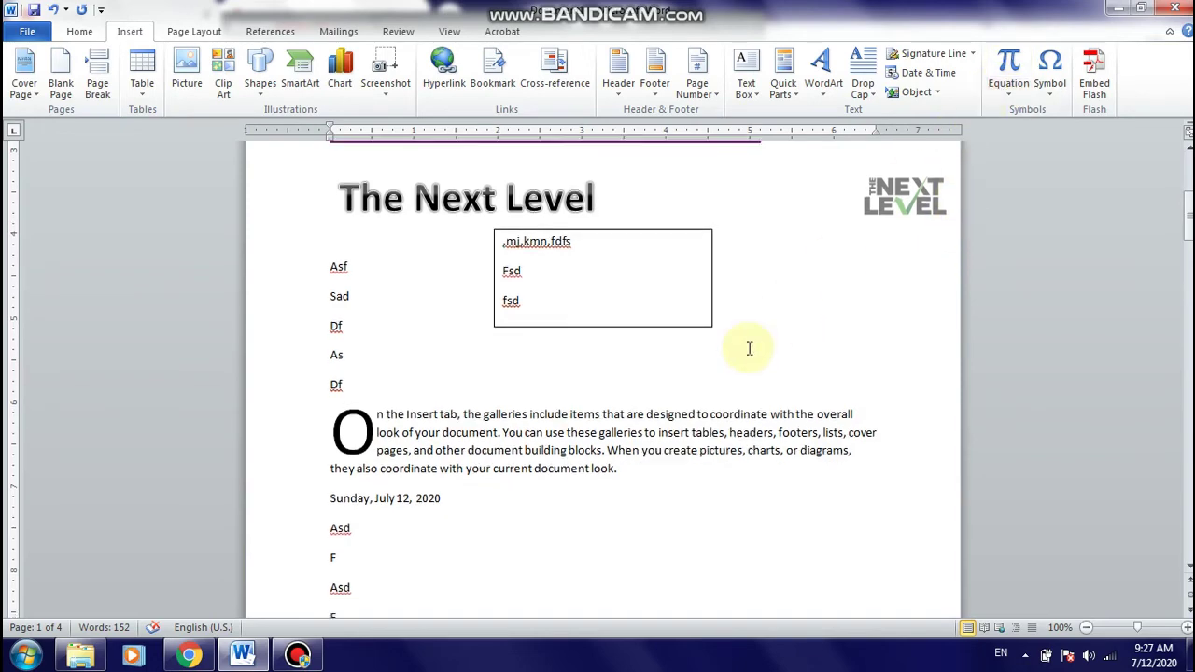
# Add a blank line above Sd on page 2
pyautogui.scroll(-1, 750, 347)
pyautogui.scroll(-2, 749, 347)
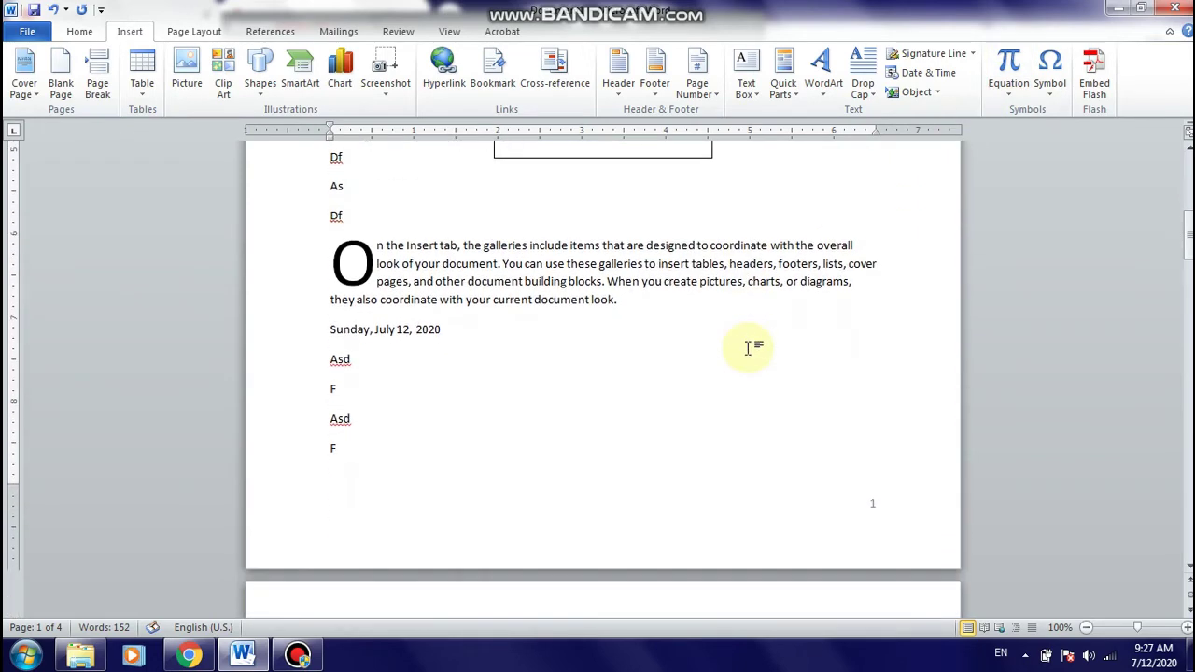
pyautogui.scroll(-3, 752, 355)
pyautogui.scroll(-1, 752, 355)
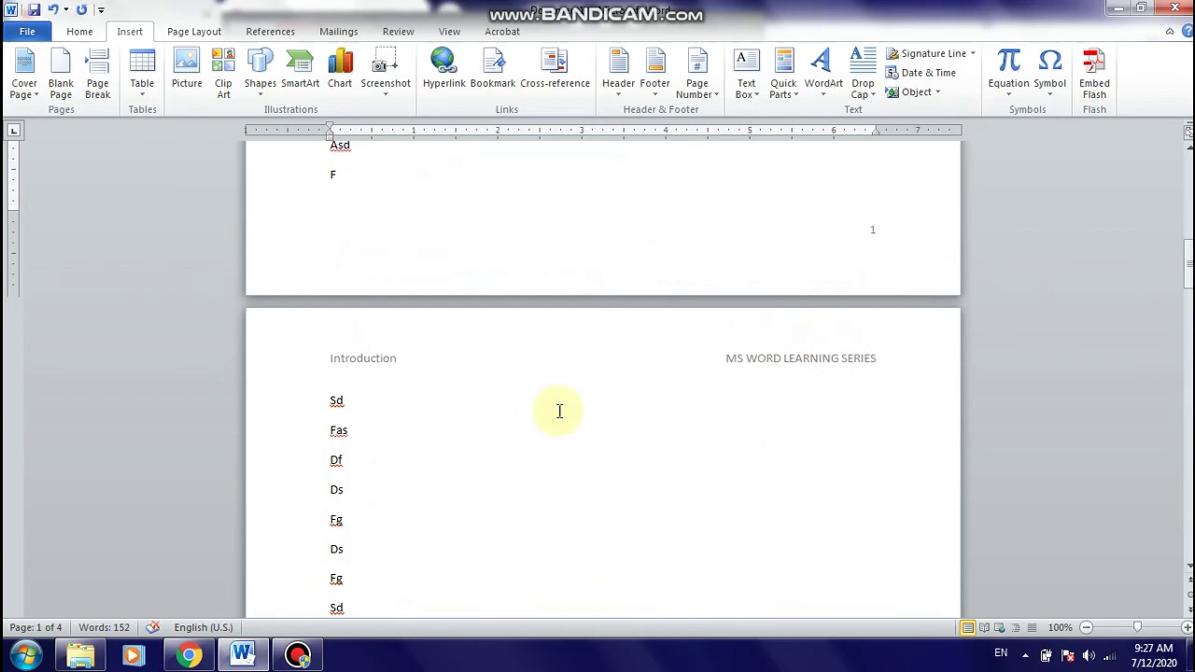
pyautogui.click(395, 413)
pyautogui.press('Return')
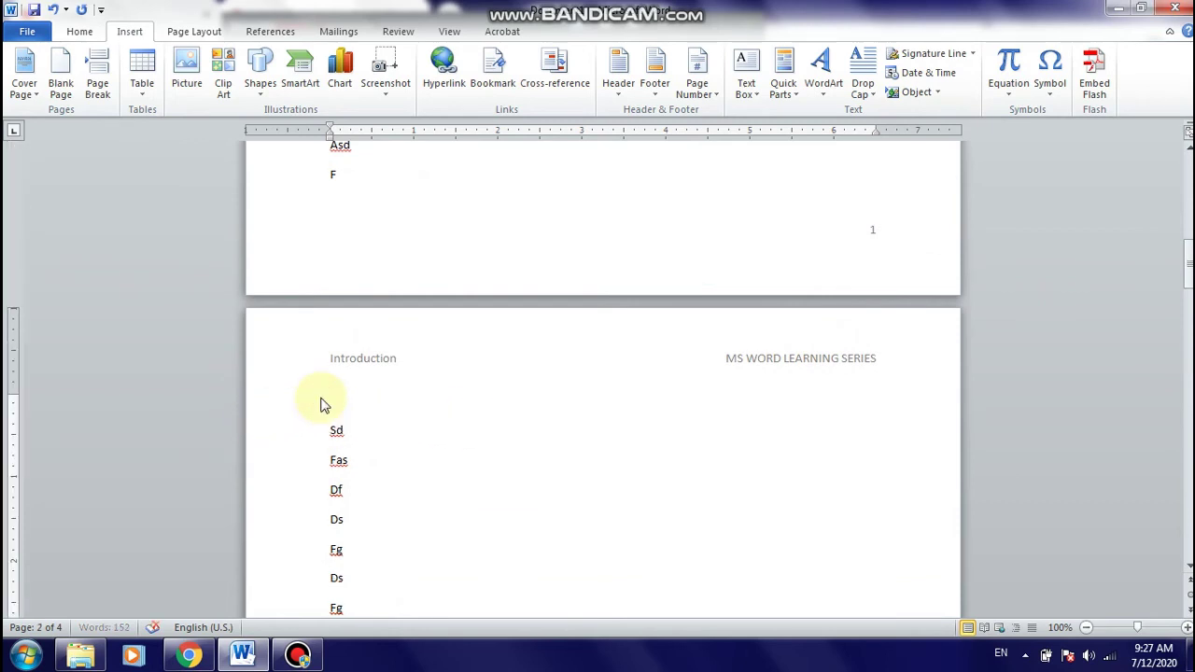
pyautogui.click(323, 397)
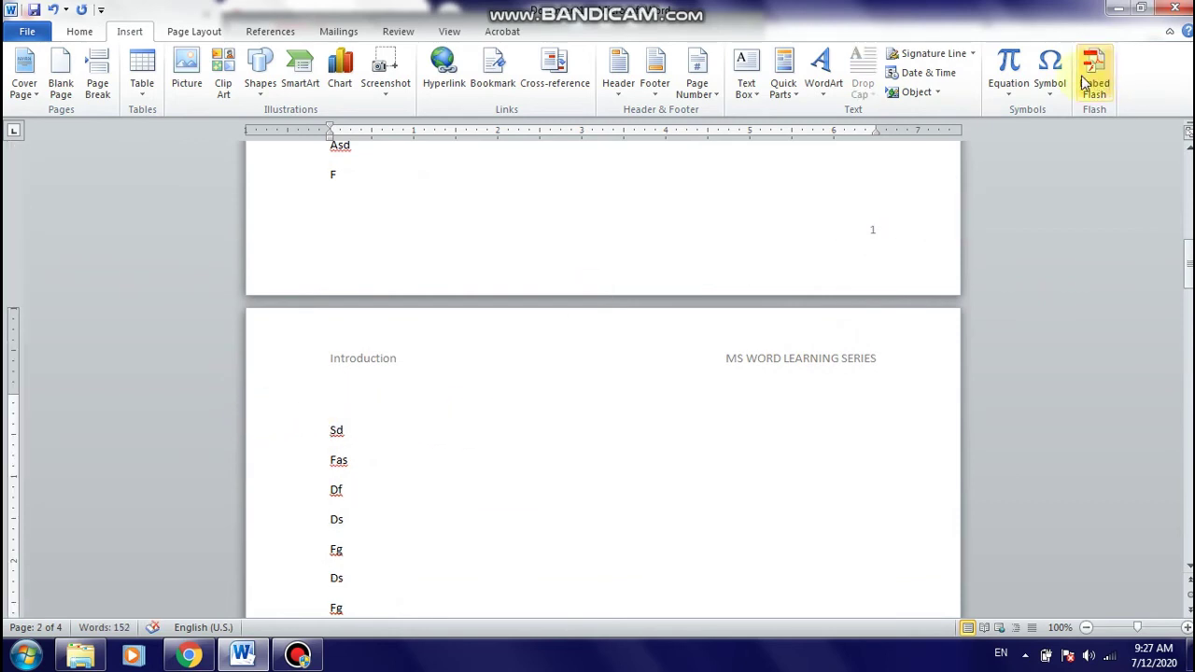
# Insert a blank 'Type equation here.' placeholder below the F line on page 1
pyautogui.click(1021, 94)
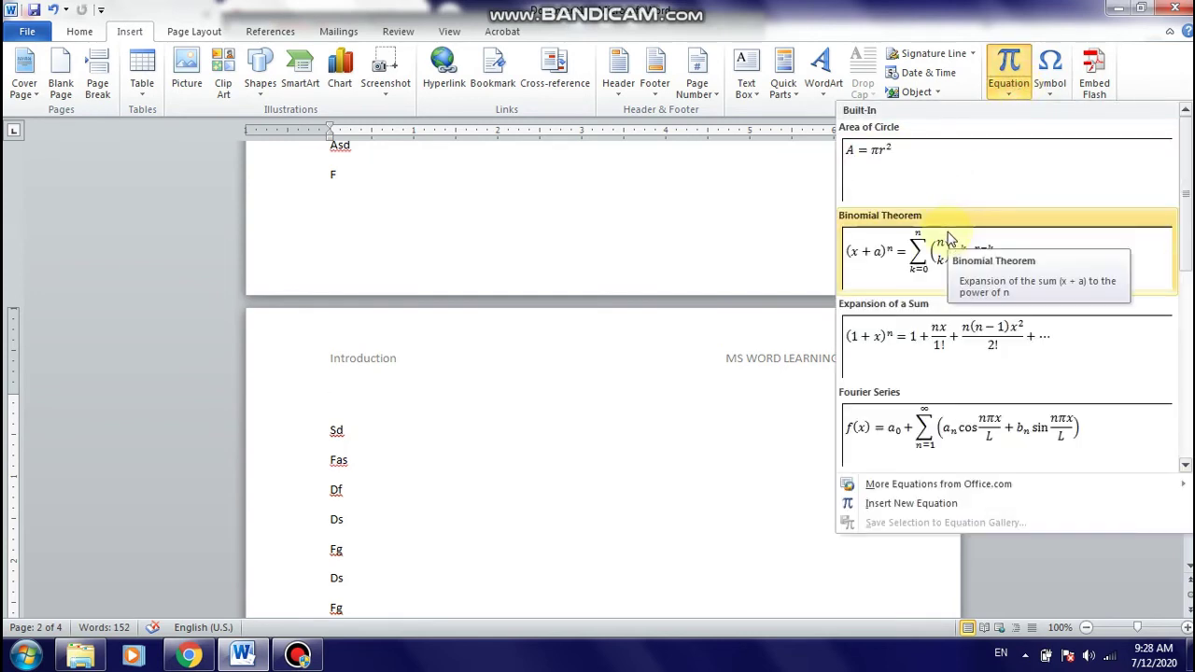
pyautogui.scroll(-3, 948, 238)
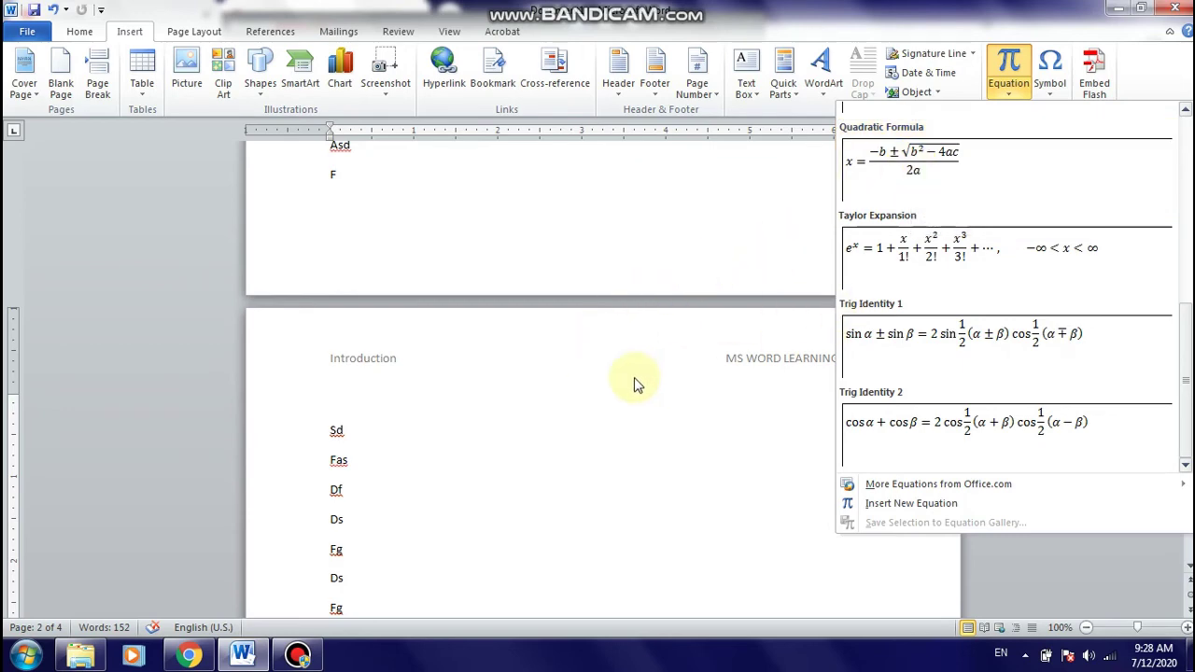
pyautogui.click(1016, 66)
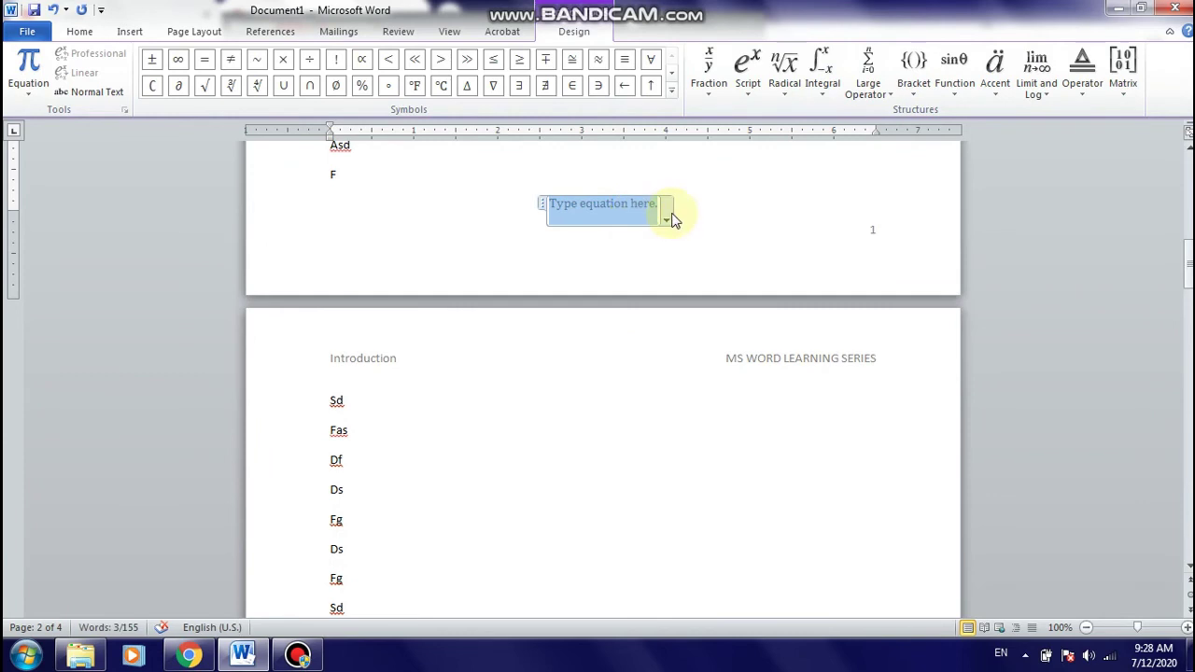
# Add an empty line above Sd on page 2 and insert a new blank equation there
pyautogui.click(378, 397)
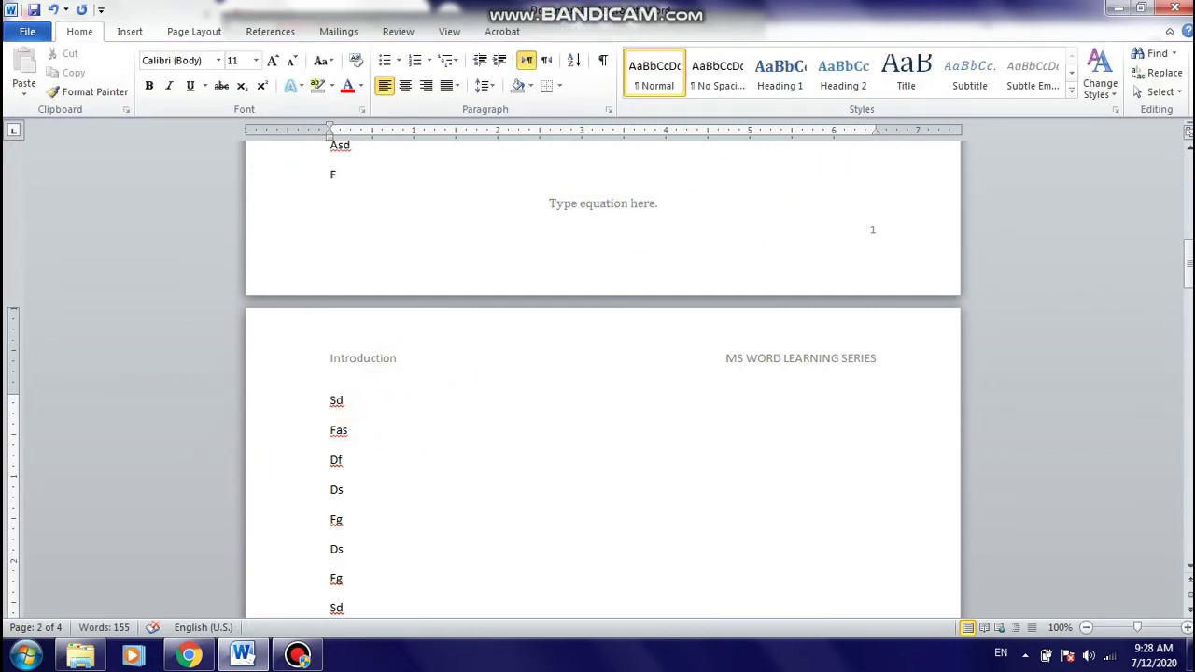
pyautogui.press('Return')
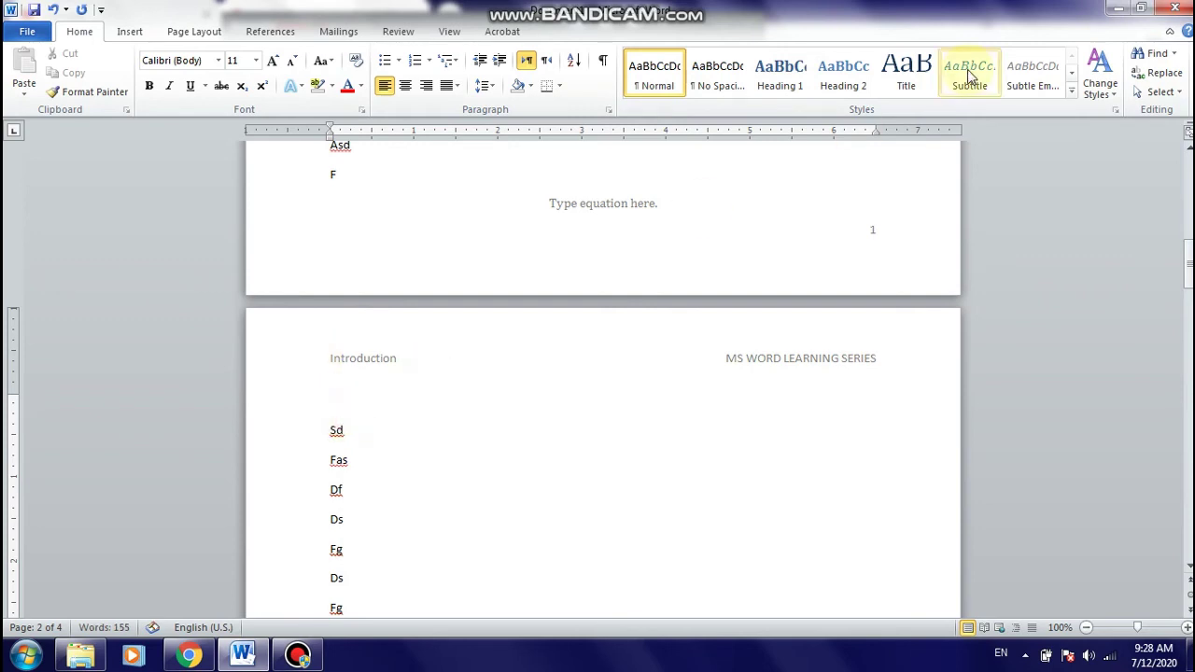
pyautogui.click(130, 32)
pyautogui.click(1014, 96)
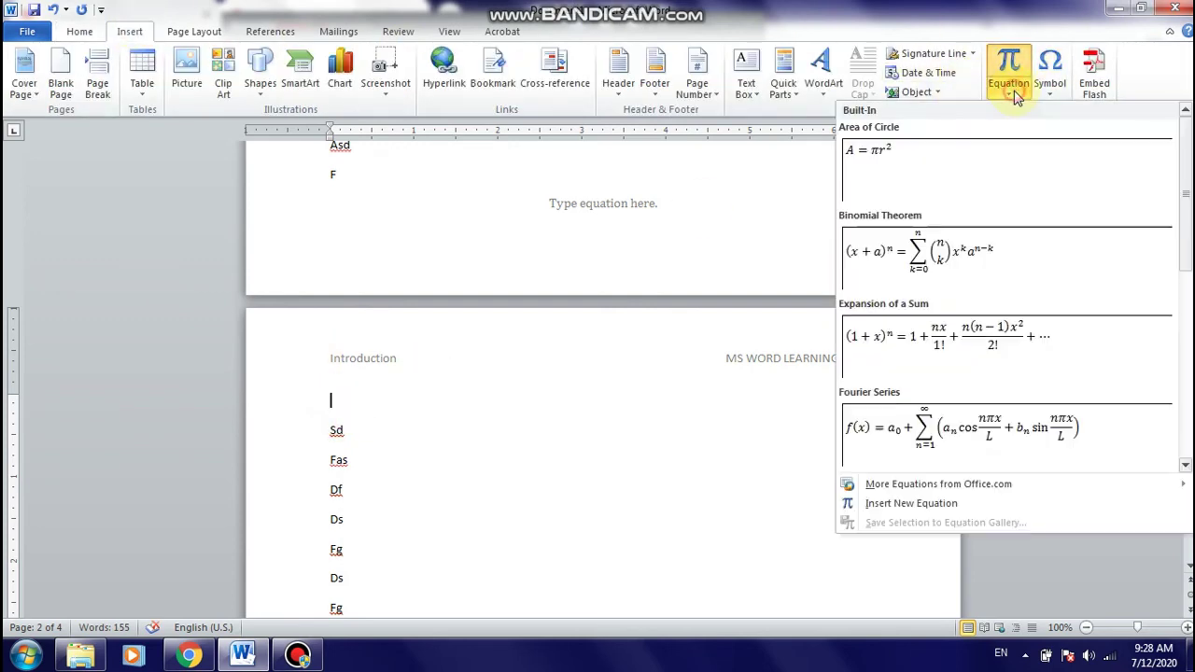
pyautogui.click(388, 418)
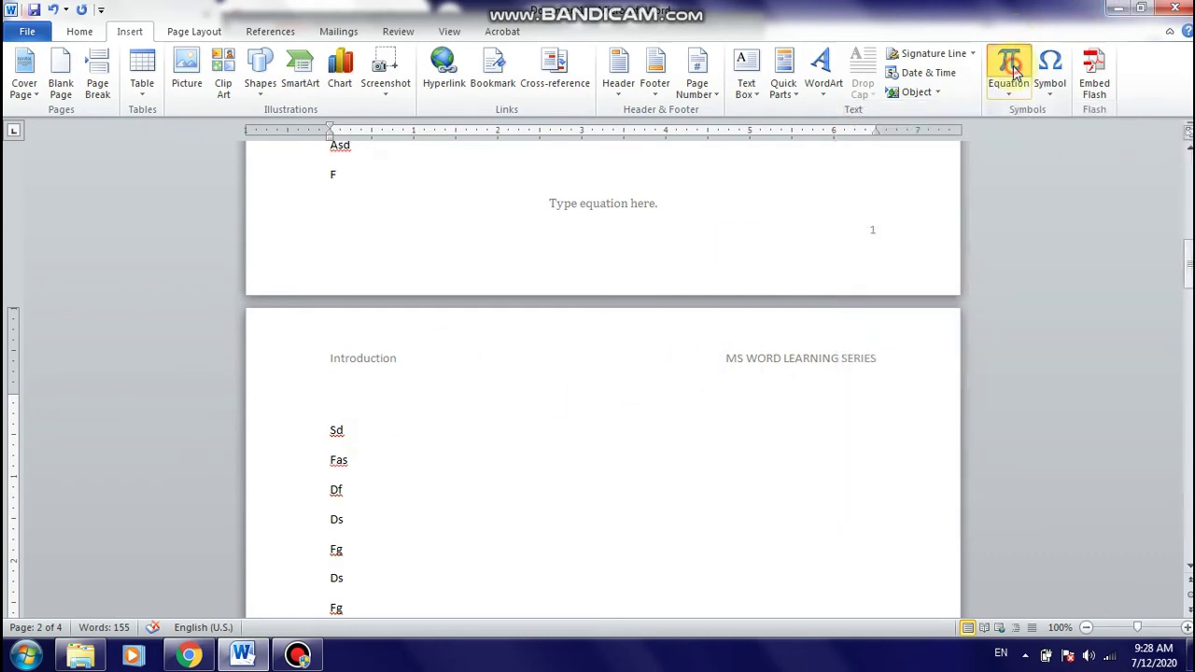
pyautogui.click(1016, 71)
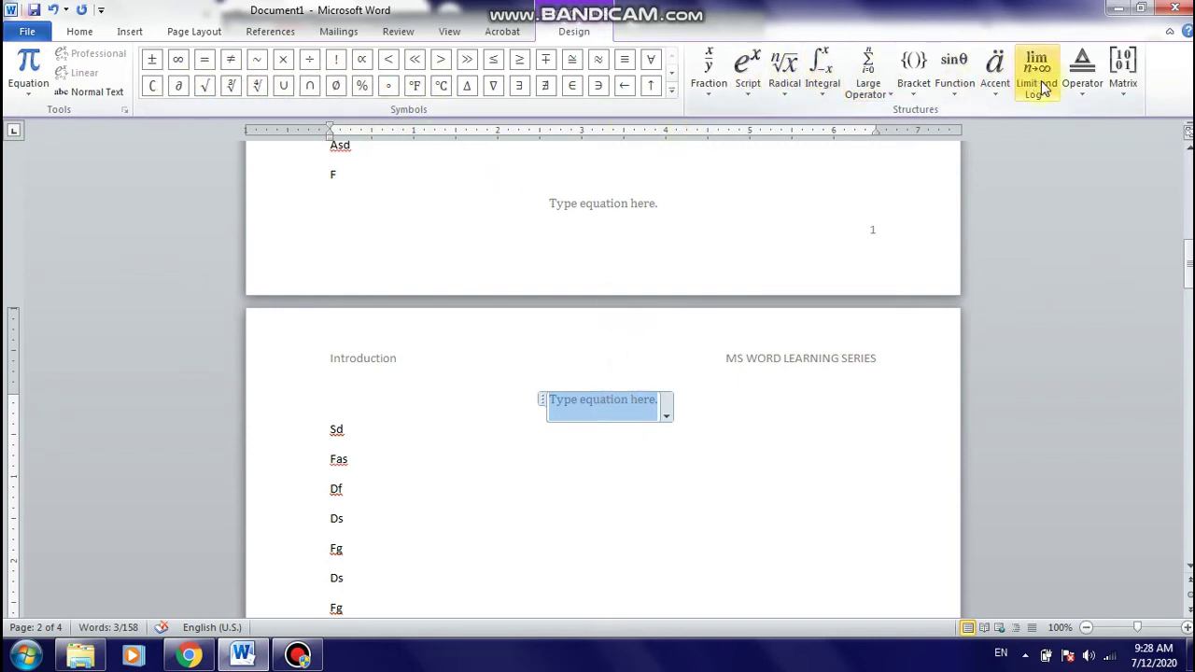
# Add the symbols ≤, ±, ∞ and √ to the equation
pyautogui.click(489, 67)
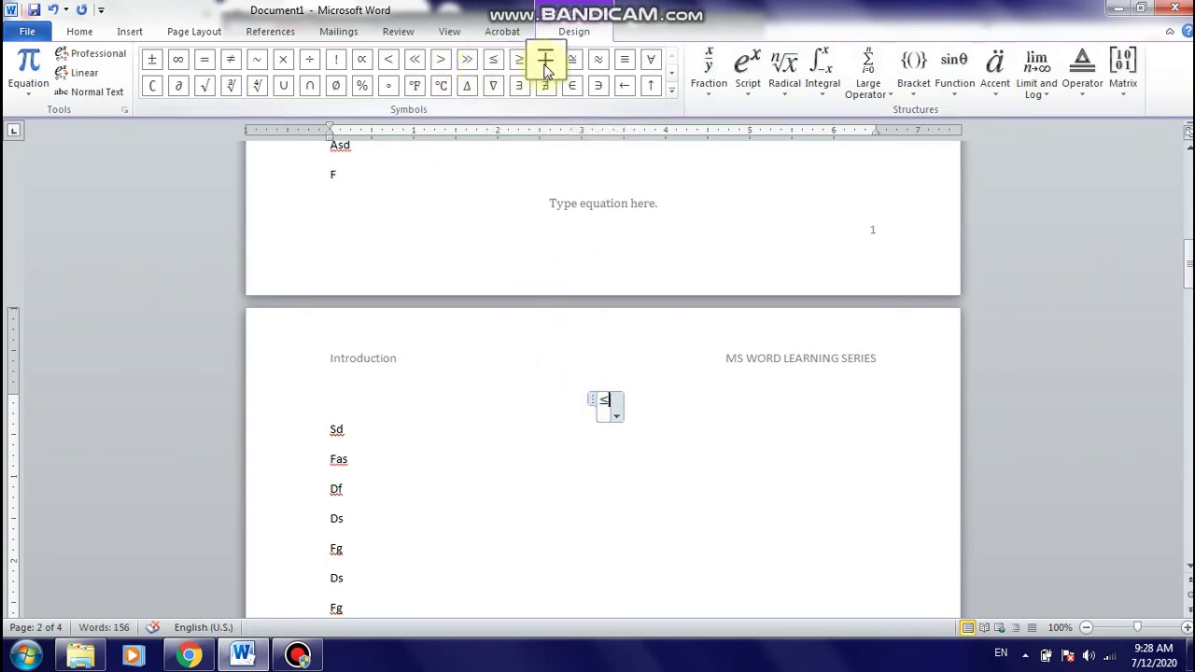
pyautogui.click(152, 59)
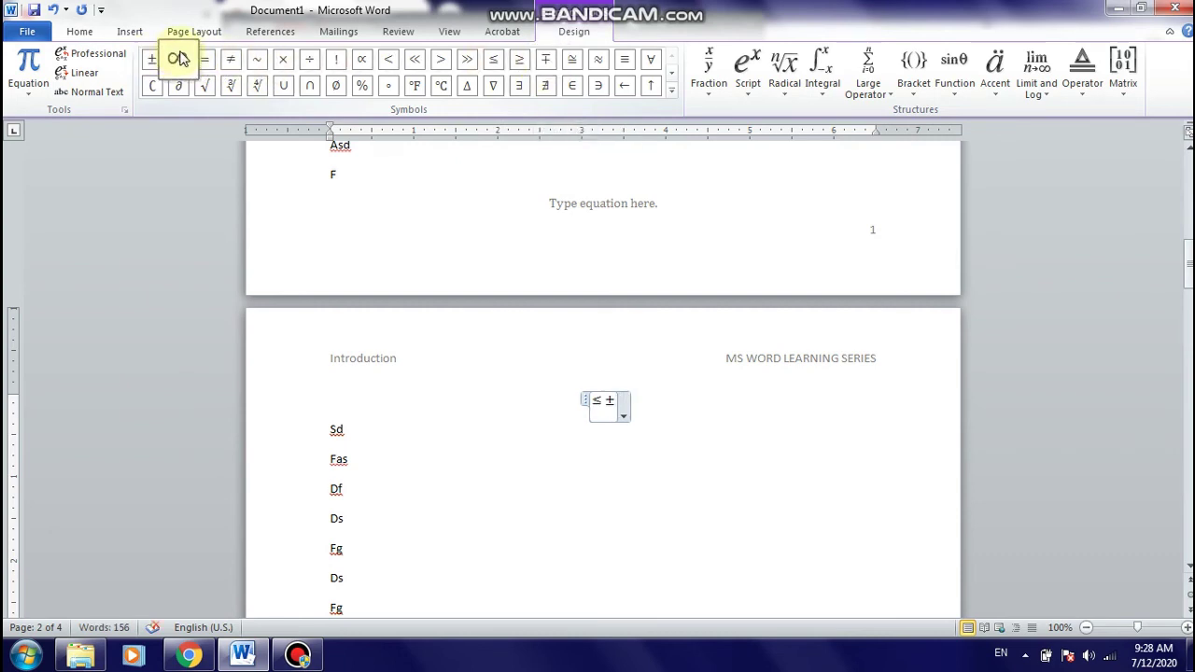
pyautogui.click(178, 58)
pyautogui.click(204, 85)
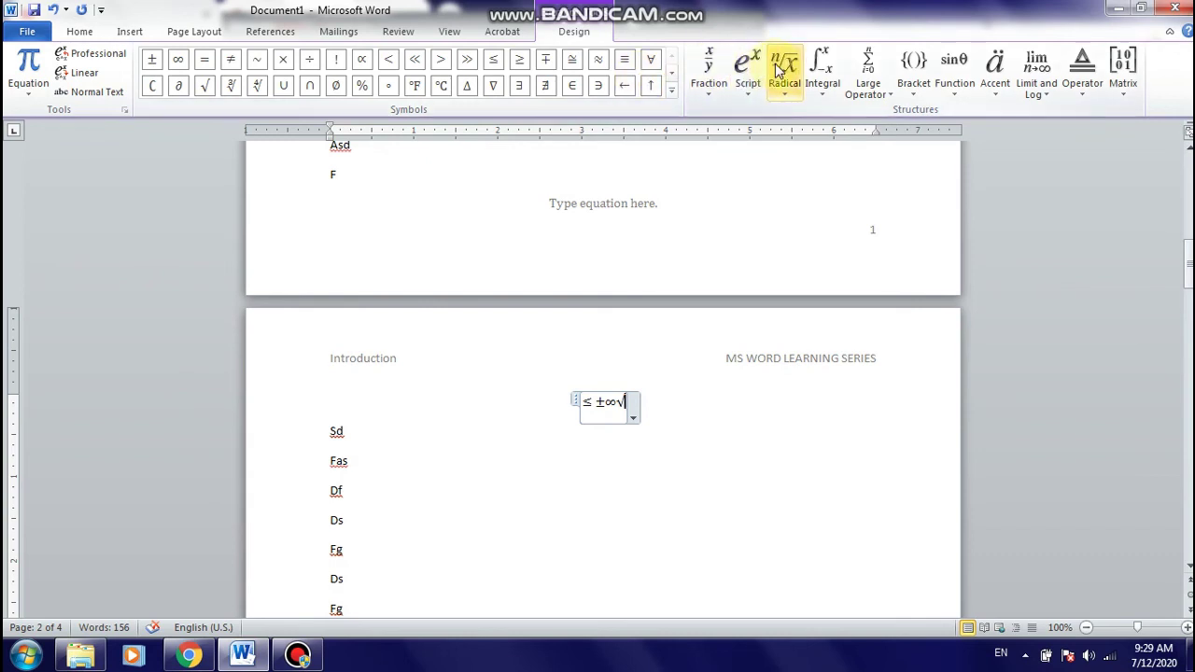
# Add a stacked fraction with numerator 3 and denominator 4 inside the equation's square root
pyautogui.click(726, 64)
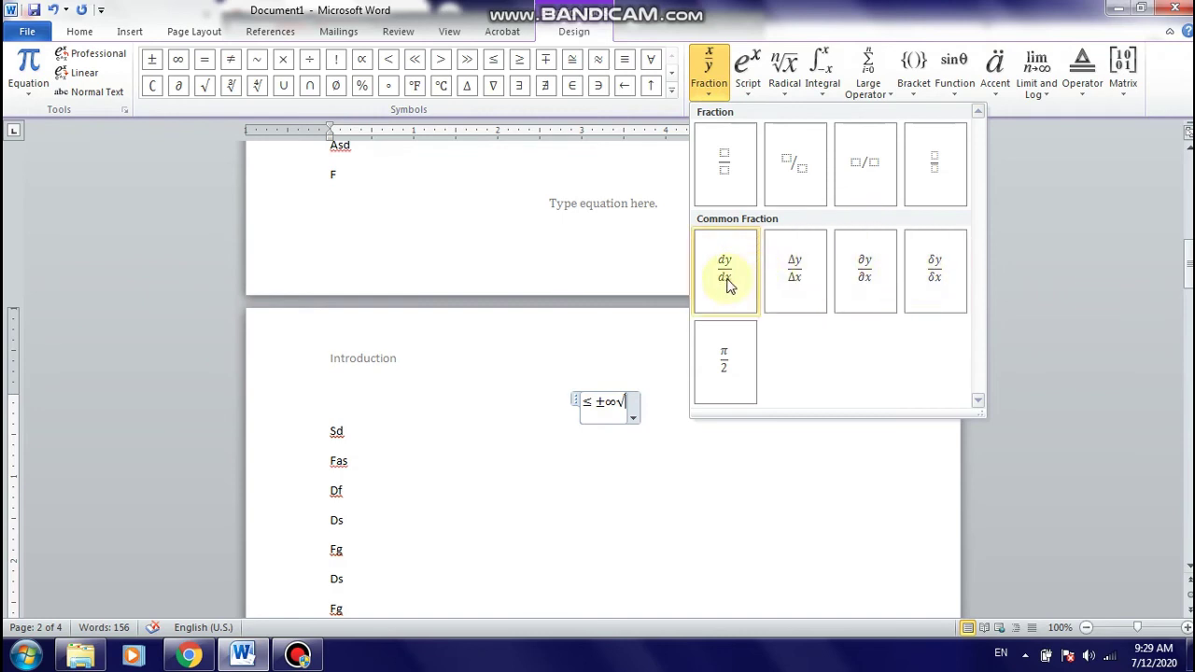
pyautogui.click(736, 145)
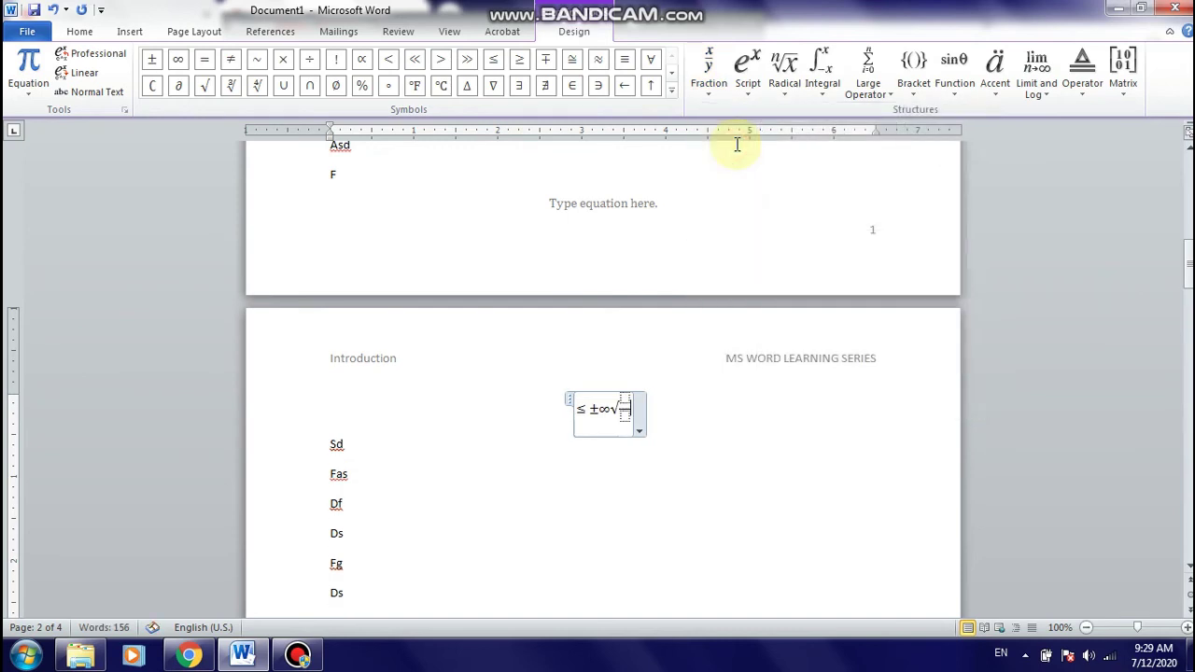
pyautogui.click(625, 397)
pyautogui.write('3')
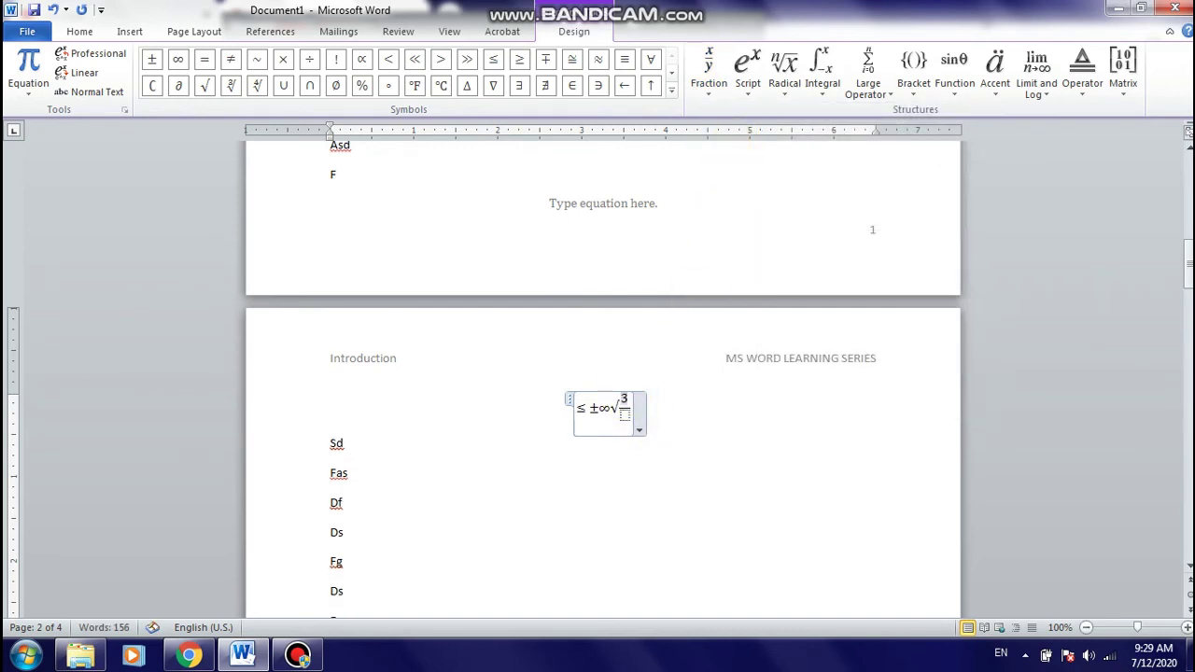
pyautogui.click(623, 417)
pyautogui.write('4')
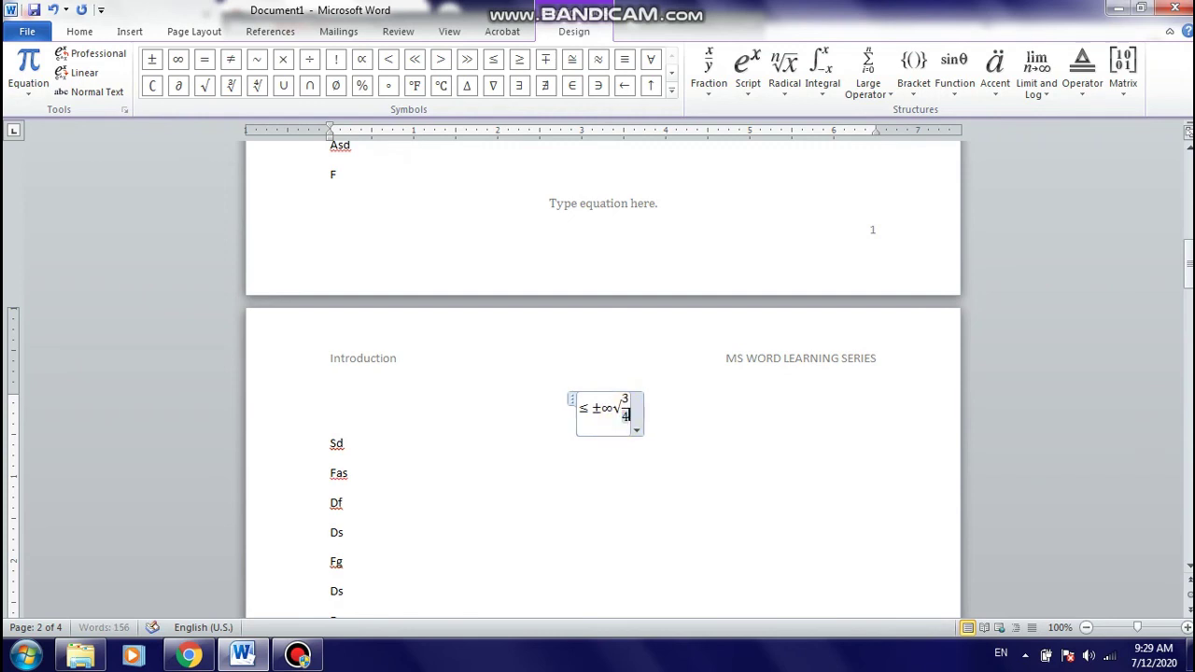
pyautogui.click(431, 479)
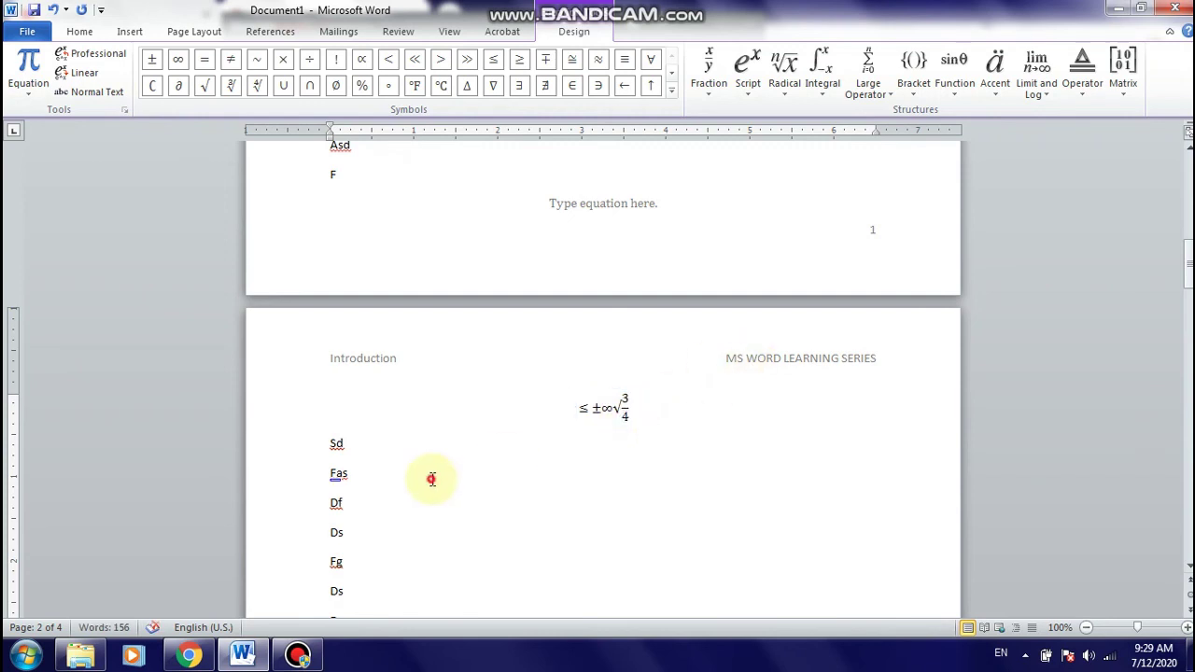
pyautogui.click(624, 420)
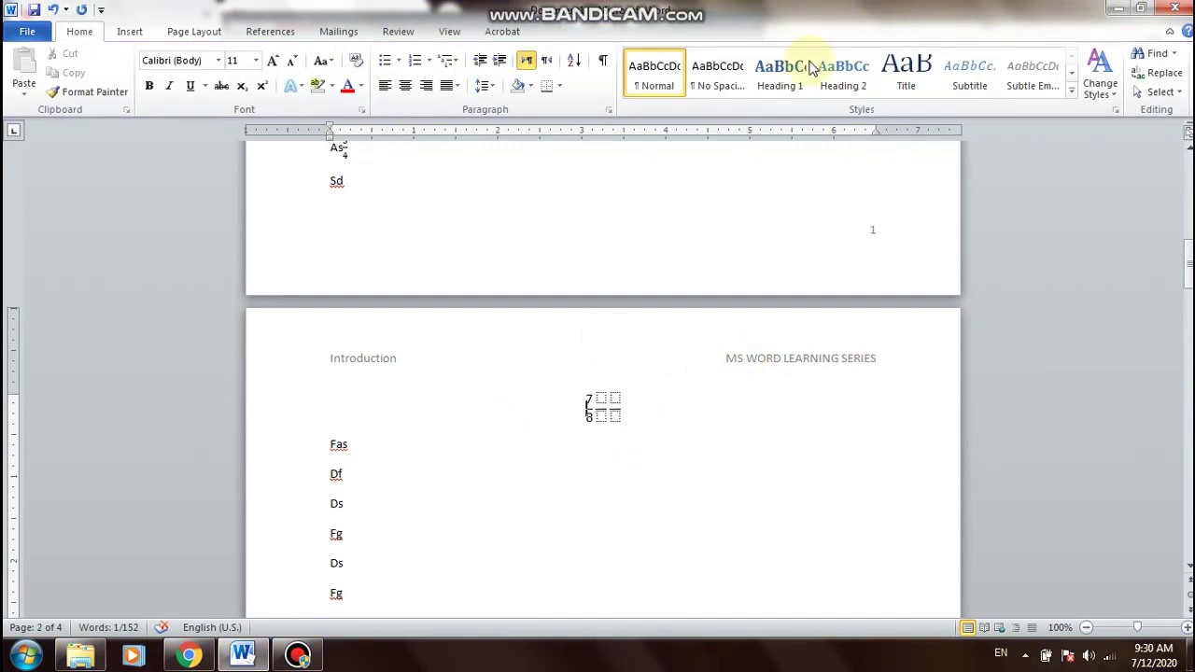
# Insert a blank line above Fas on page 2, below the equation
pyautogui.click(130, 32)
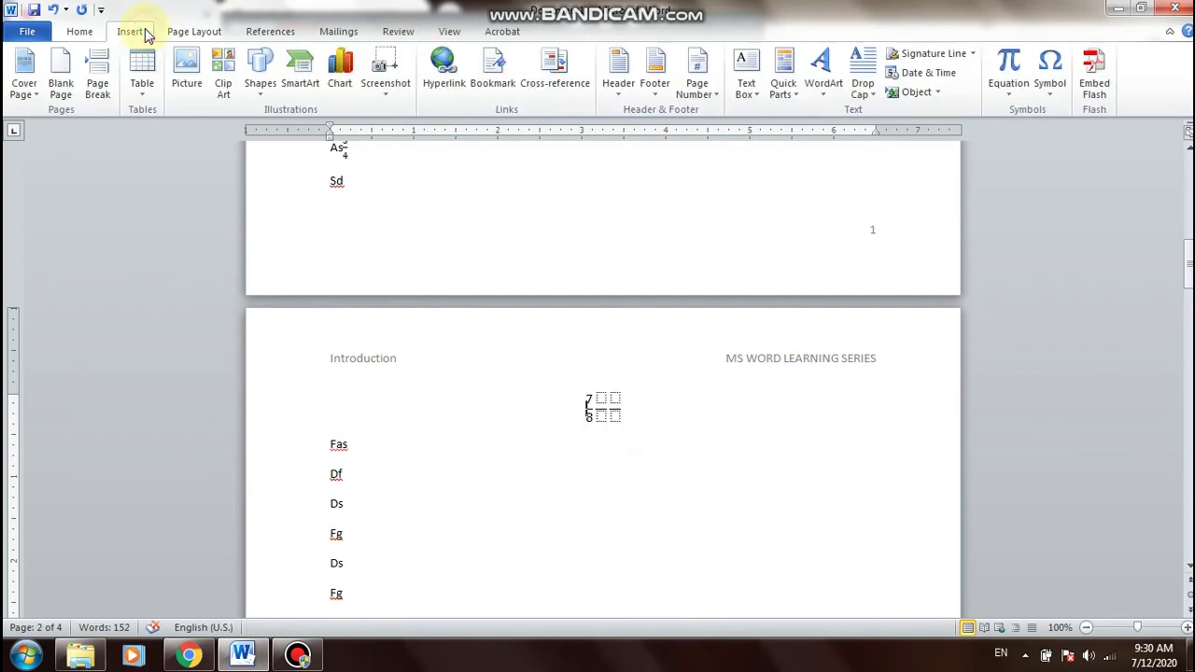
pyautogui.click(1050, 86)
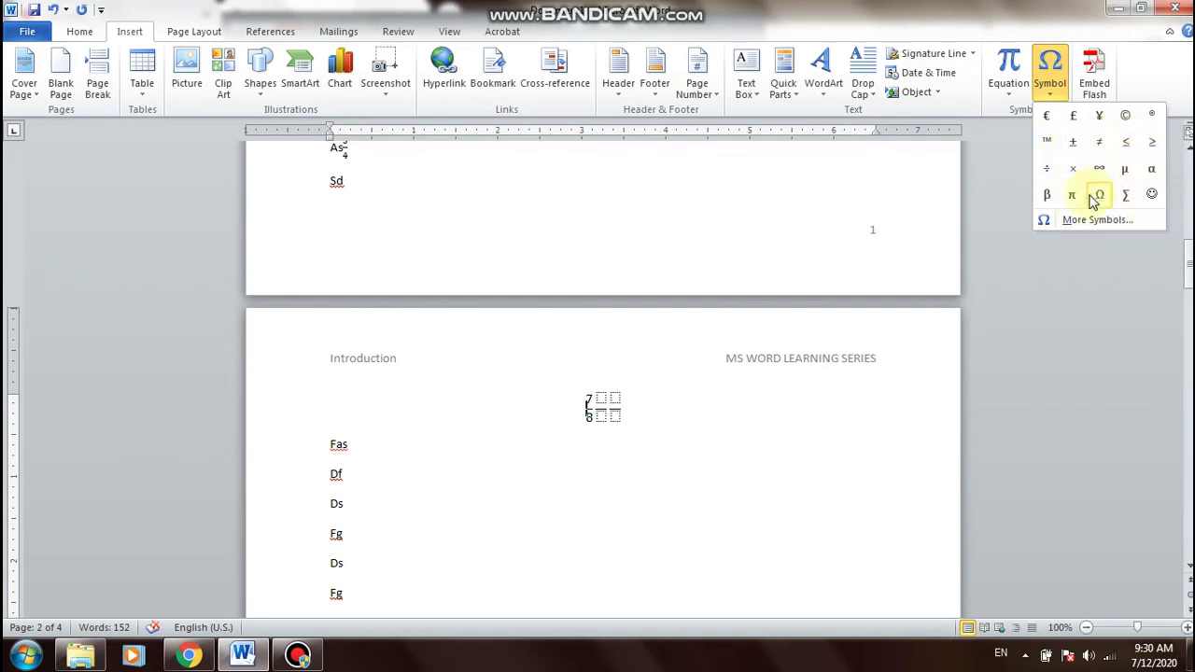
pyautogui.click(327, 432)
pyautogui.click(320, 447)
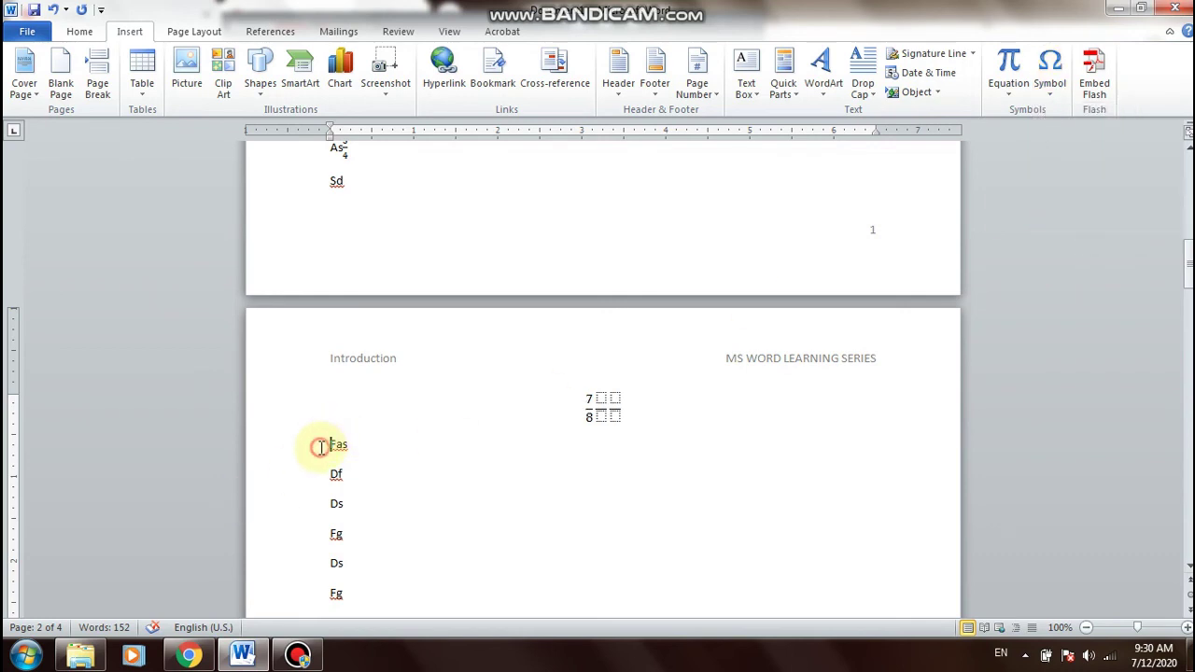
pyautogui.press('Return')
pyautogui.click(370, 419)
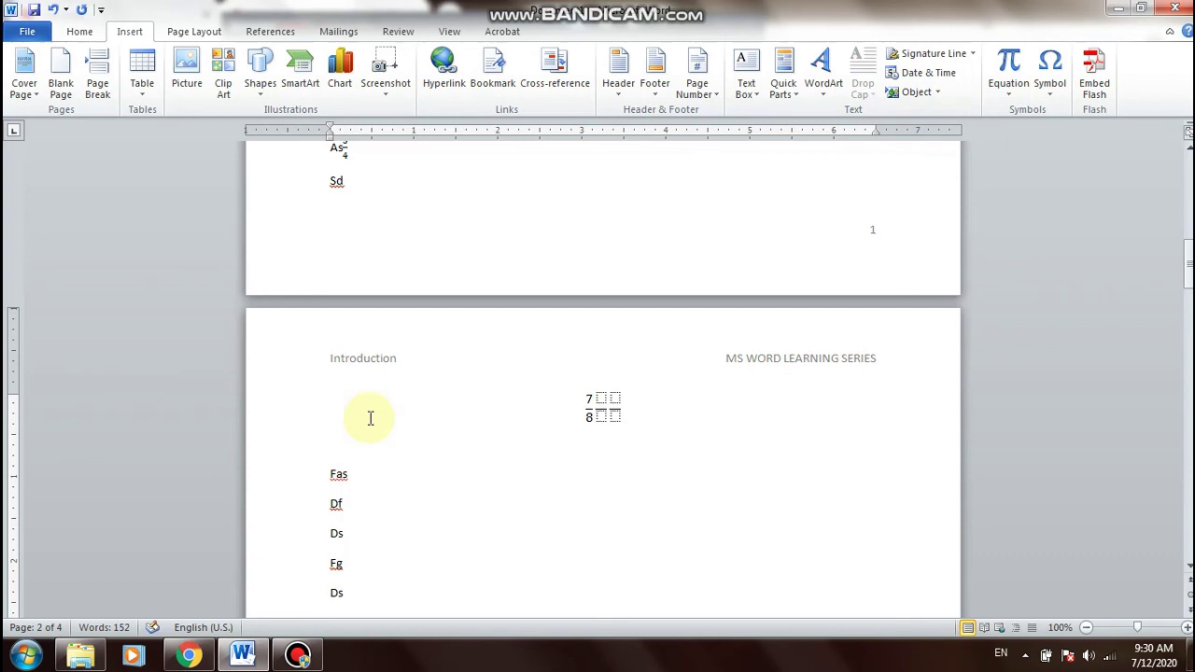
pyautogui.click(1045, 79)
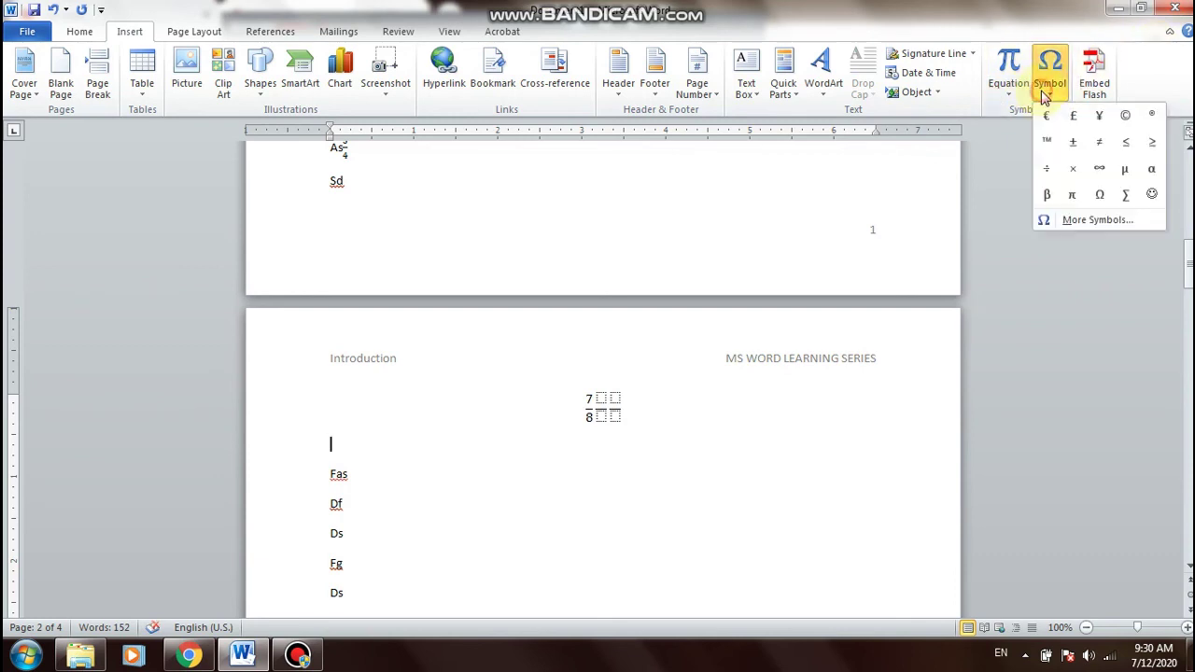
# In the More Symbols dialog, switch the symbol font to Wingdings 2
pyautogui.click(1071, 222)
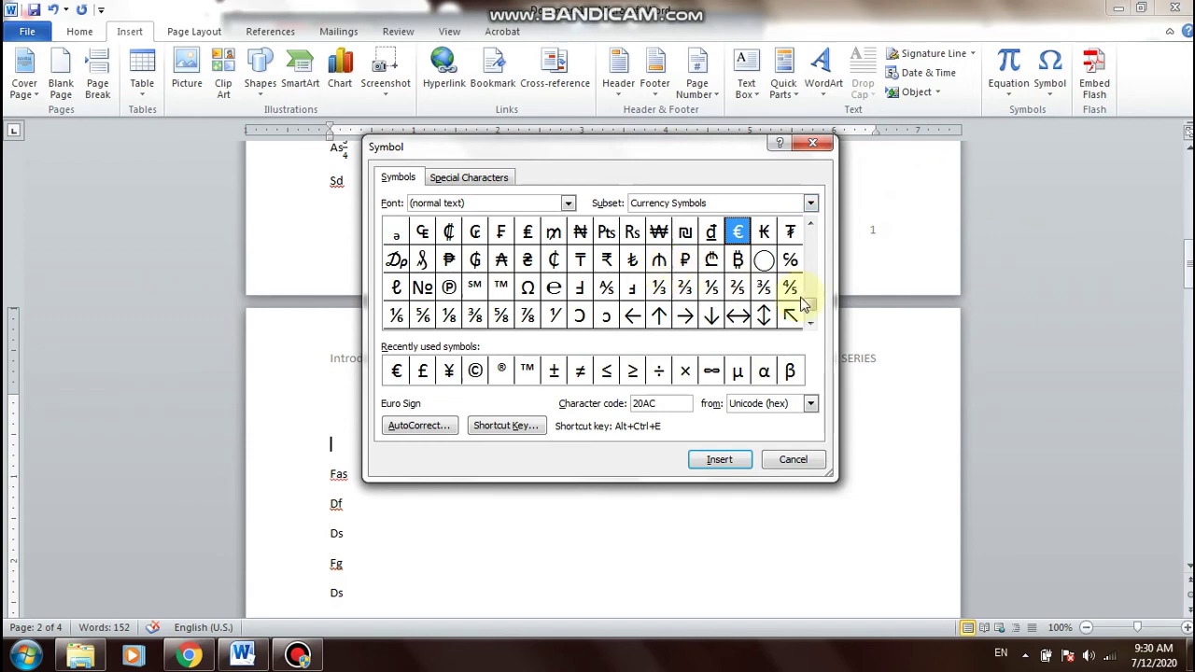
pyautogui.moveTo(809, 303); pyautogui.dragTo(810, 278)
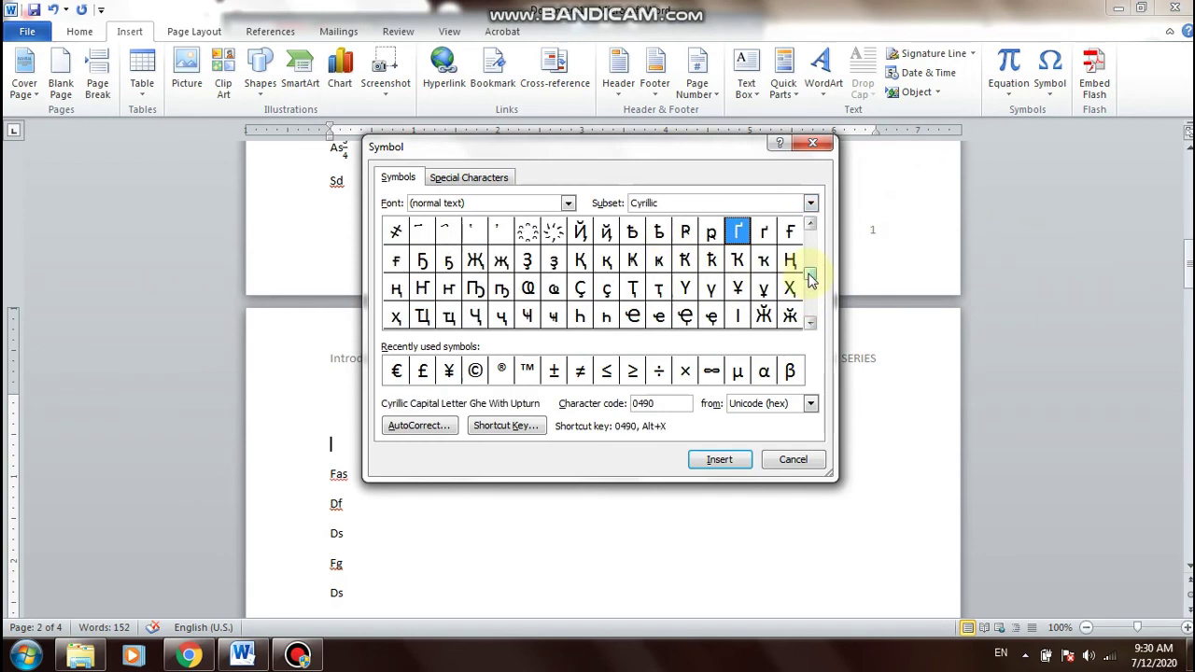
pyautogui.click(810, 268)
pyautogui.click(810, 261)
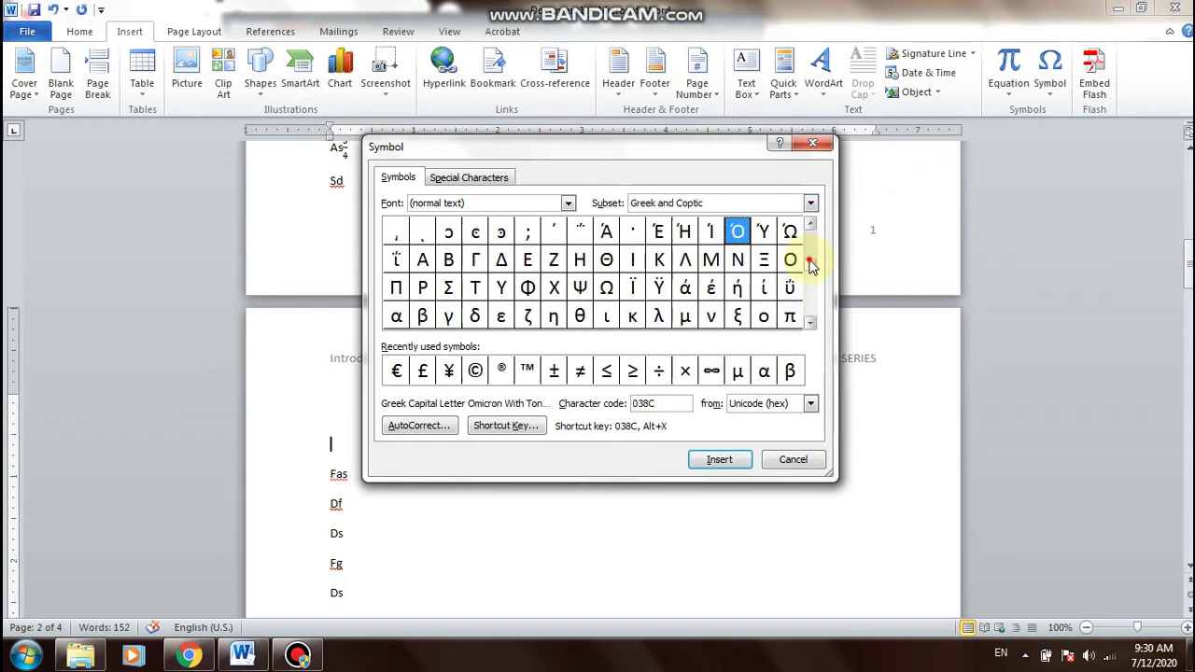
pyautogui.click(811, 252)
pyautogui.click(810, 248)
pyautogui.click(811, 241)
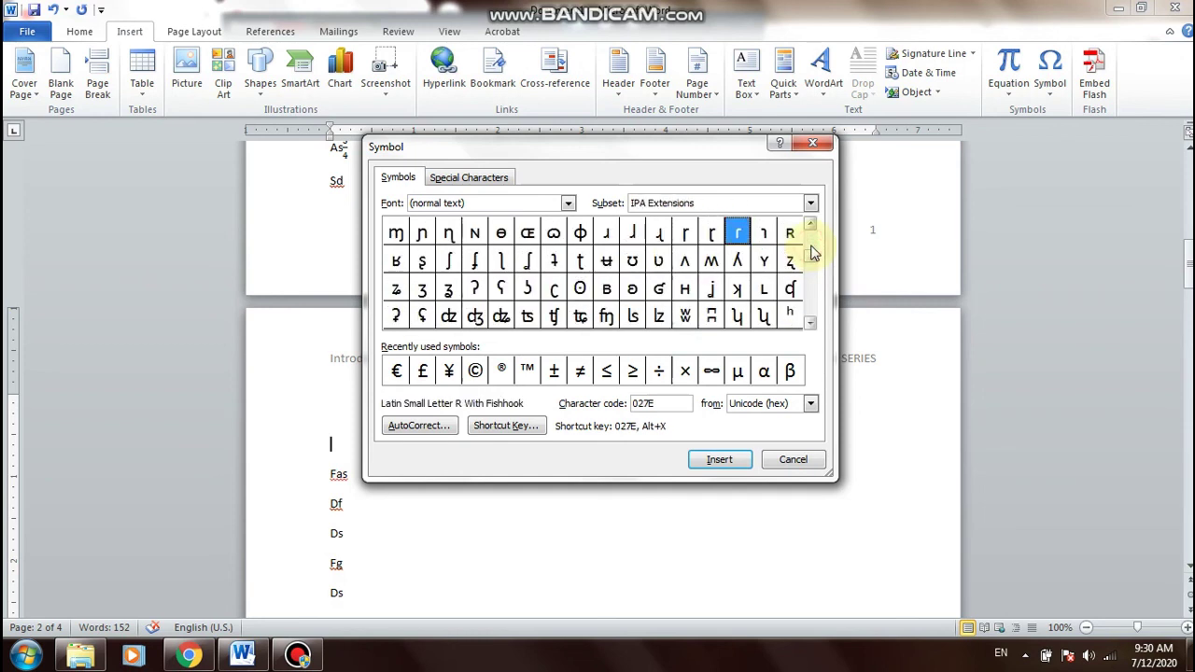
pyautogui.click(813, 234)
pyautogui.click(507, 209)
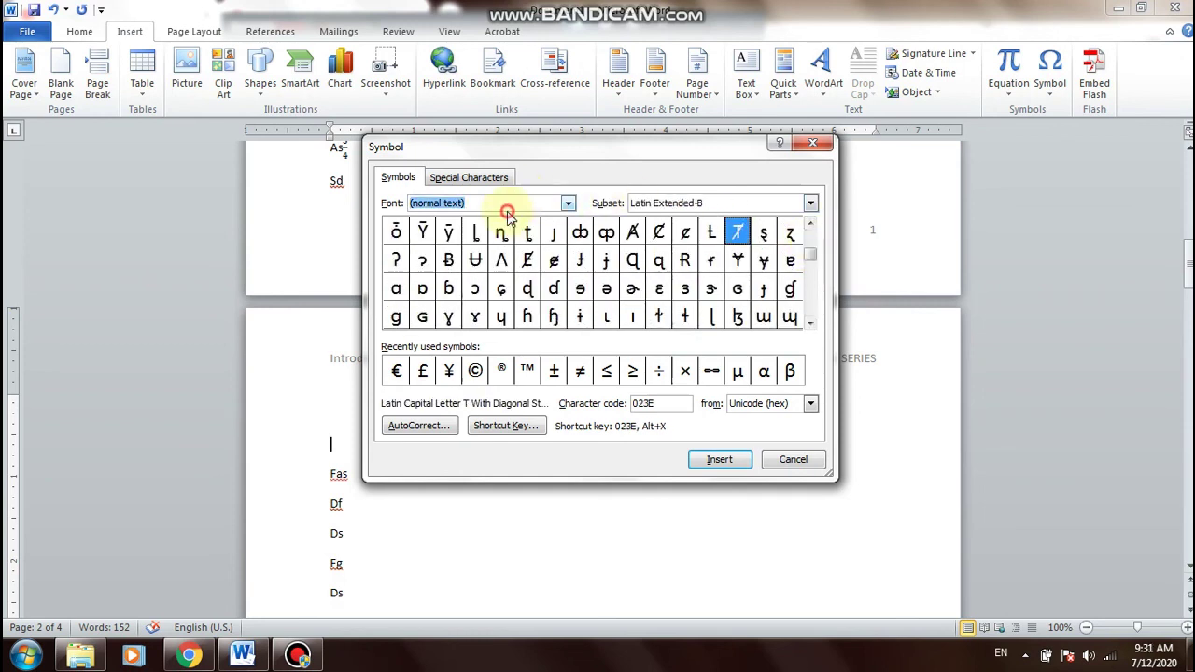
pyautogui.click(568, 203)
pyautogui.moveTo(569, 240); pyautogui.dragTo(556, 322)
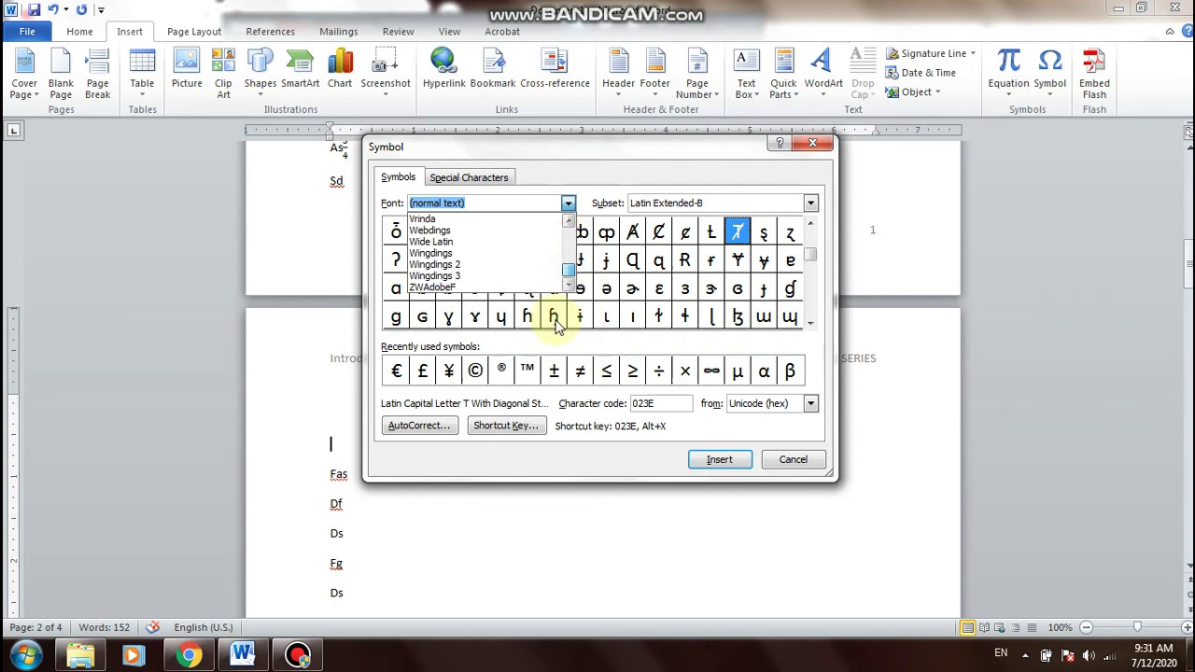
pyautogui.click(476, 265)
# Insert the bold Wingdings 2 asterisk (code 217) and close the Symbol dialog
pyautogui.click(580, 232)
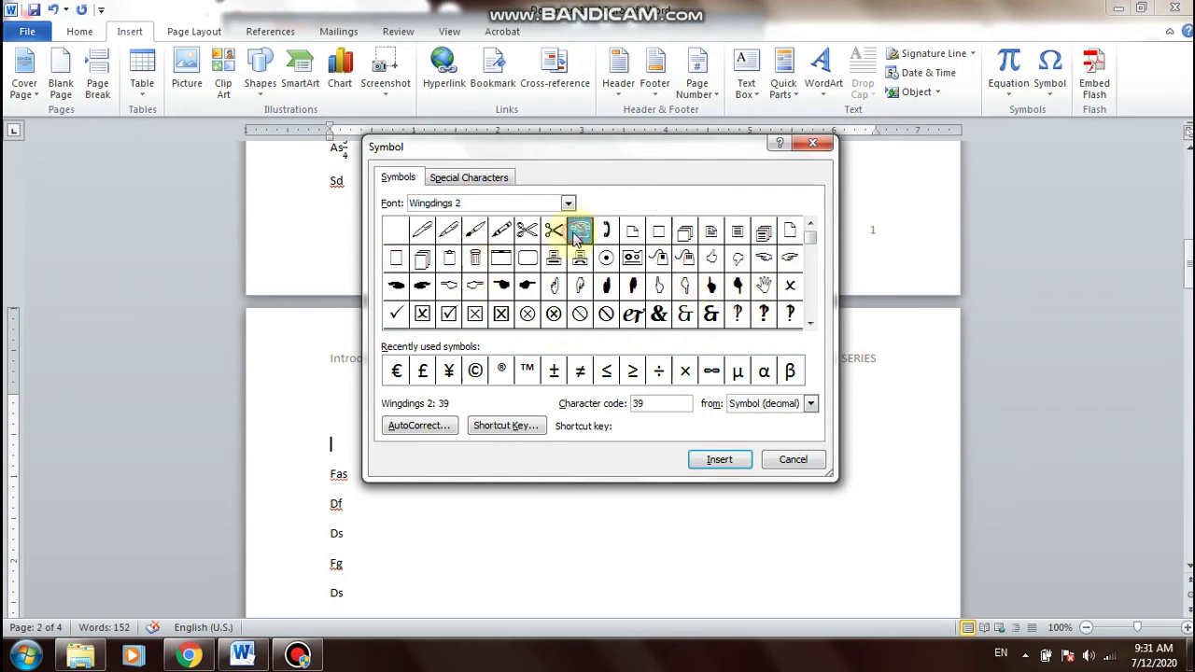
pyautogui.click(632, 258)
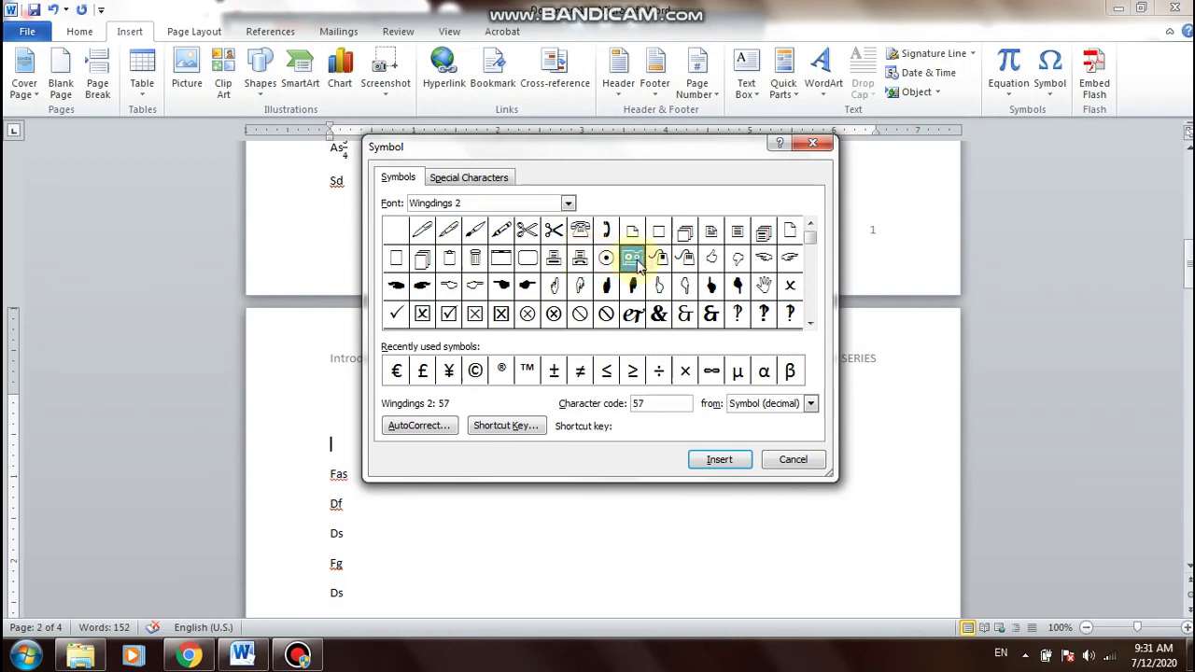
pyautogui.click(605, 257)
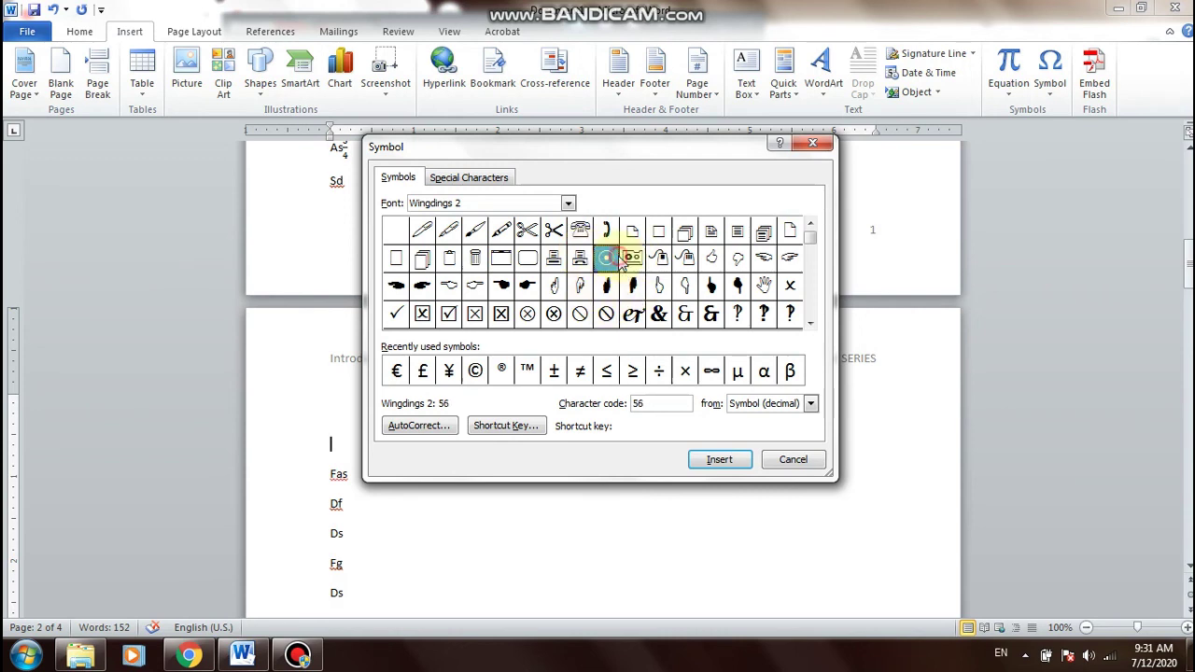
pyautogui.click(814, 303)
pyautogui.click(814, 304)
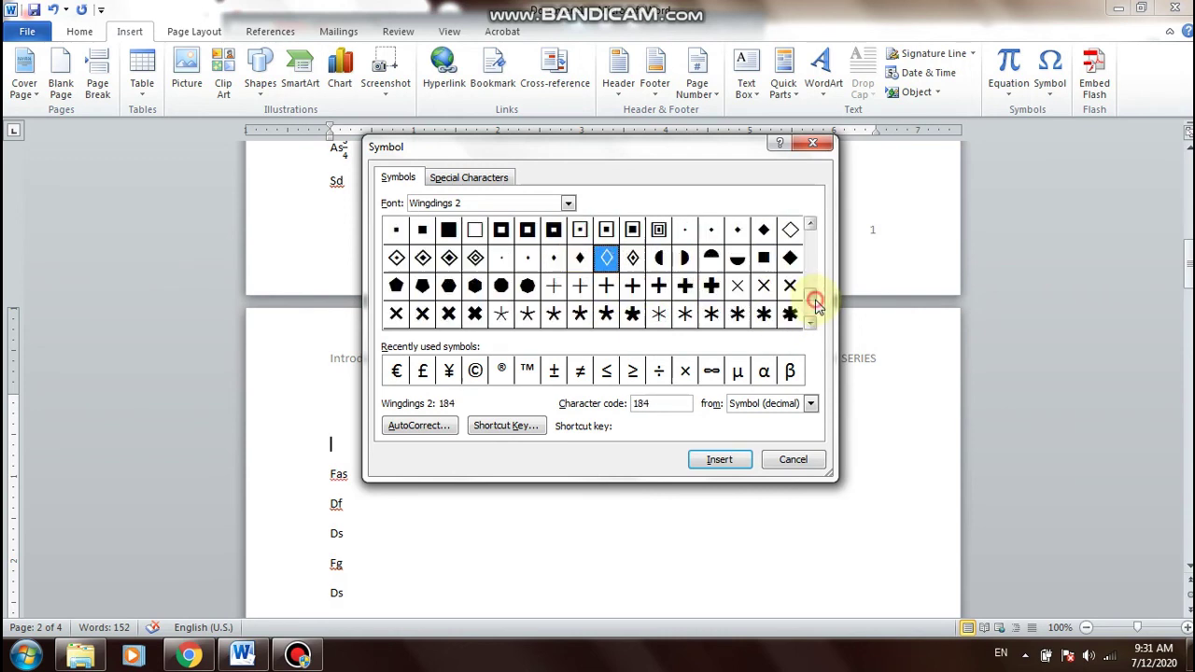
pyautogui.click(764, 313)
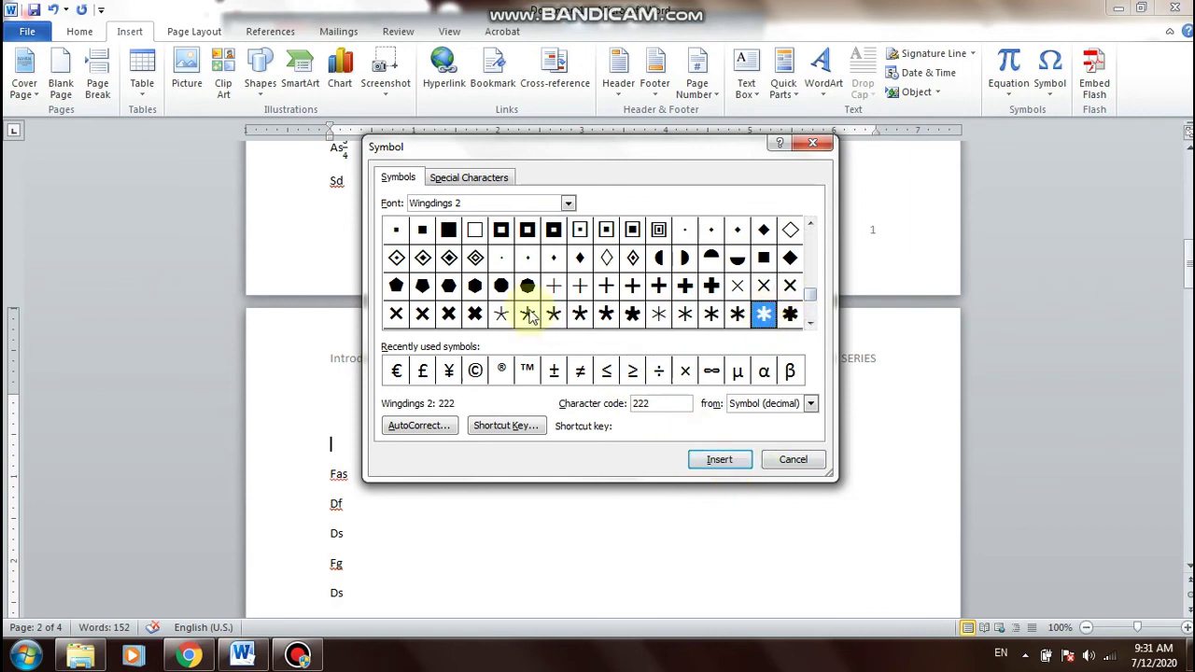
pyautogui.click(643, 318)
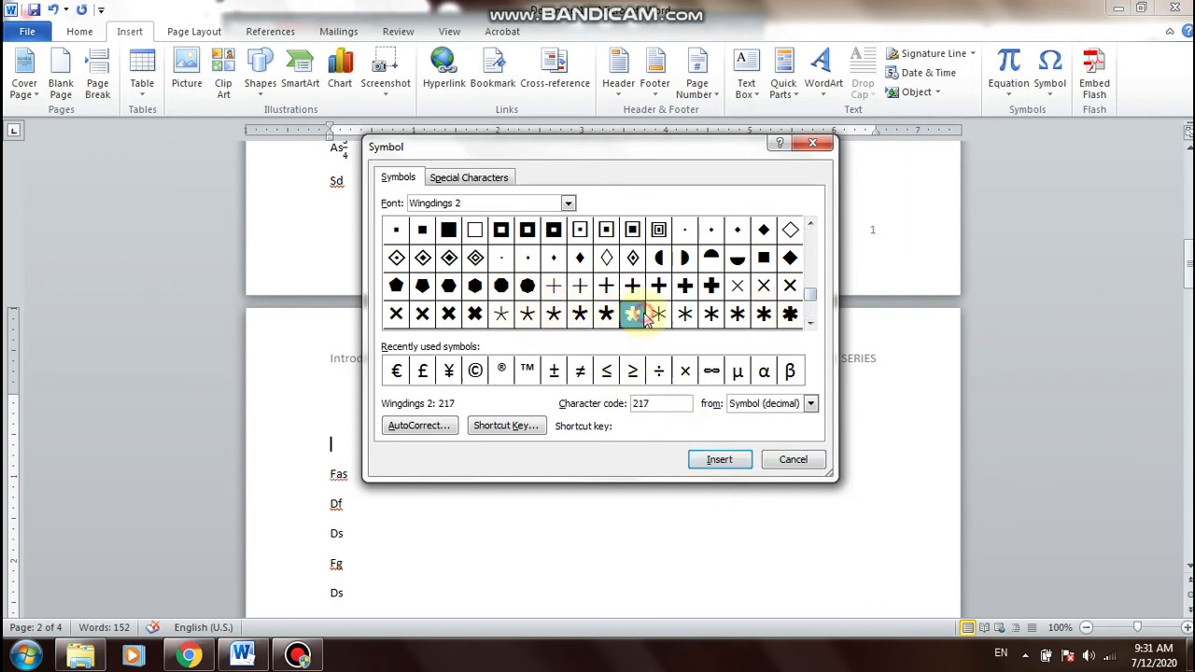
pyautogui.click(710, 461)
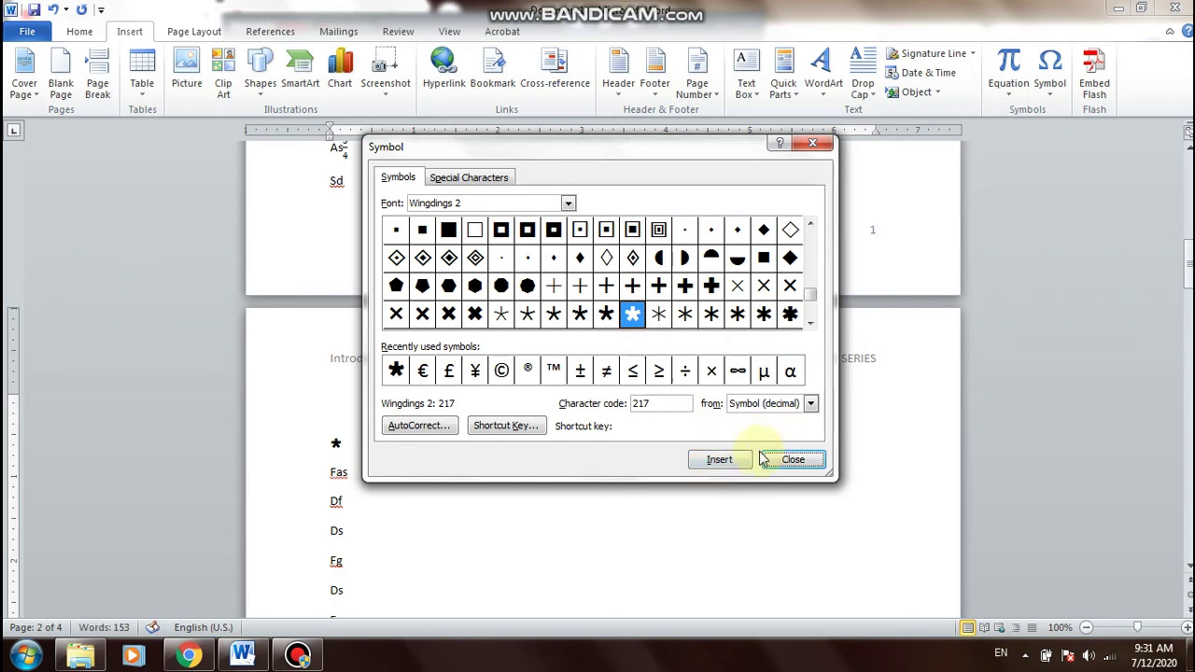
pyautogui.click(794, 462)
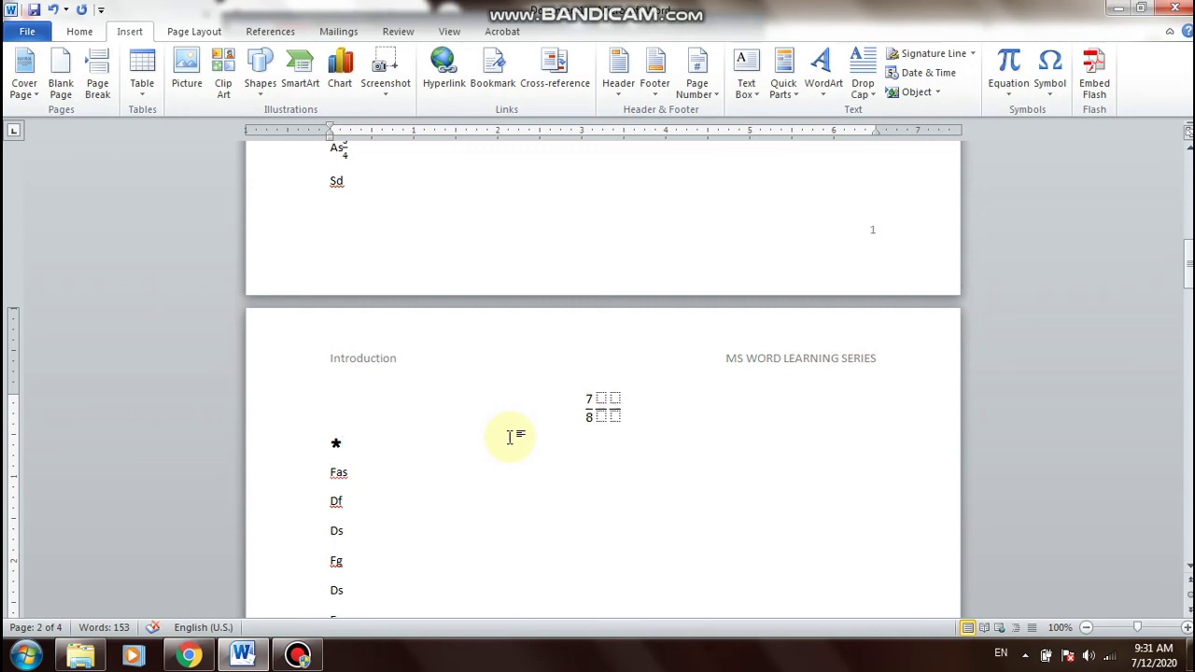
# Add a blank line below the Wingdings 2 asterisk, then bring up the Bandicam window
pyautogui.click(182, 31)
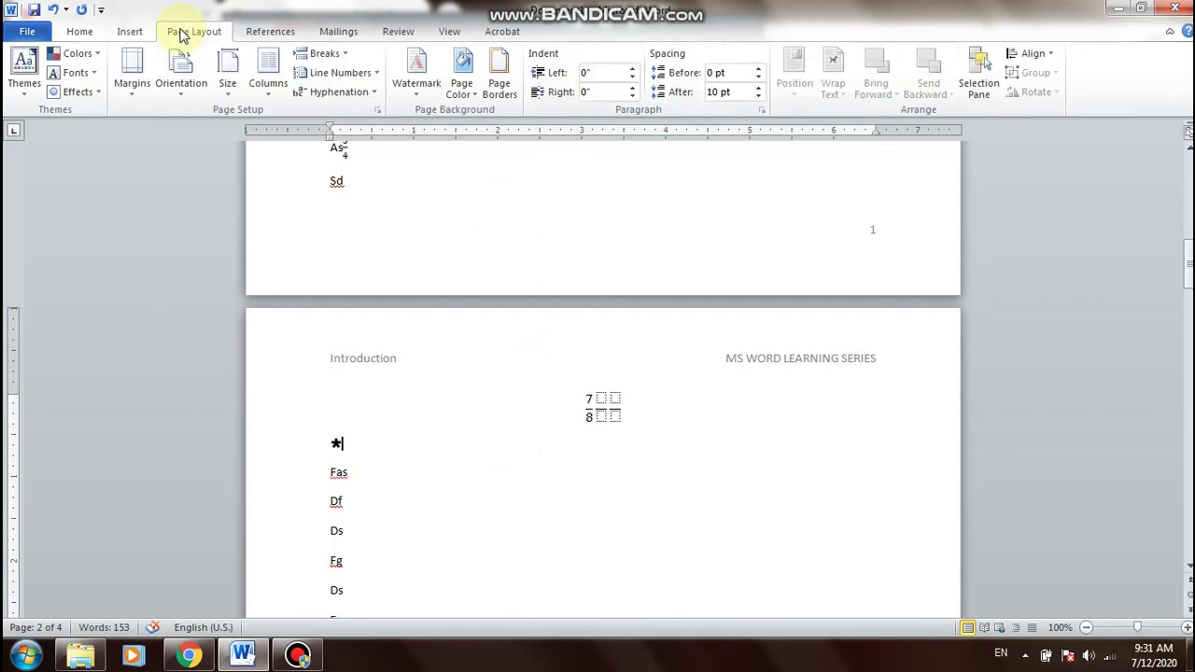
pyautogui.click(121, 32)
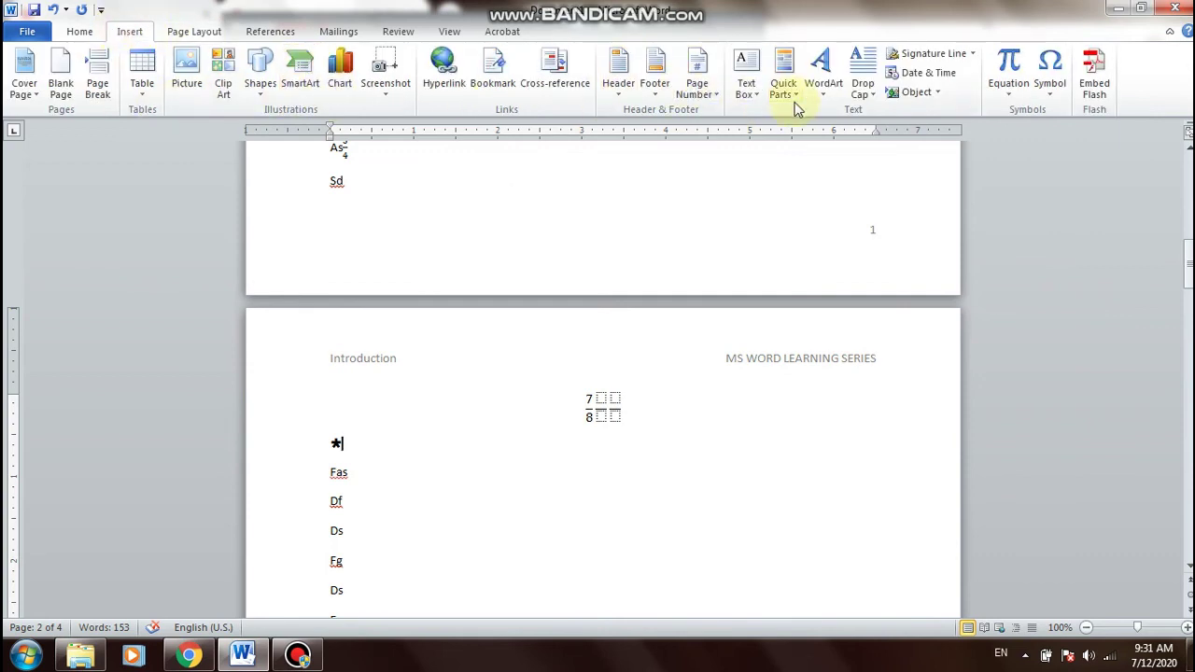
pyautogui.click(1048, 98)
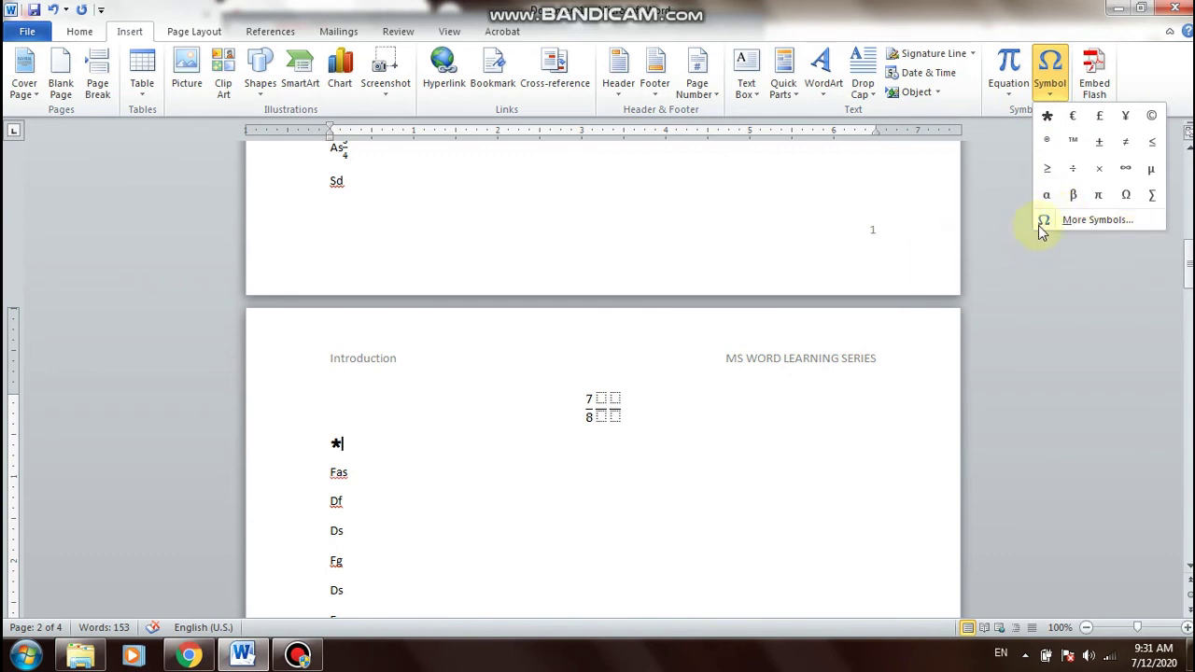
pyautogui.click(1069, 221)
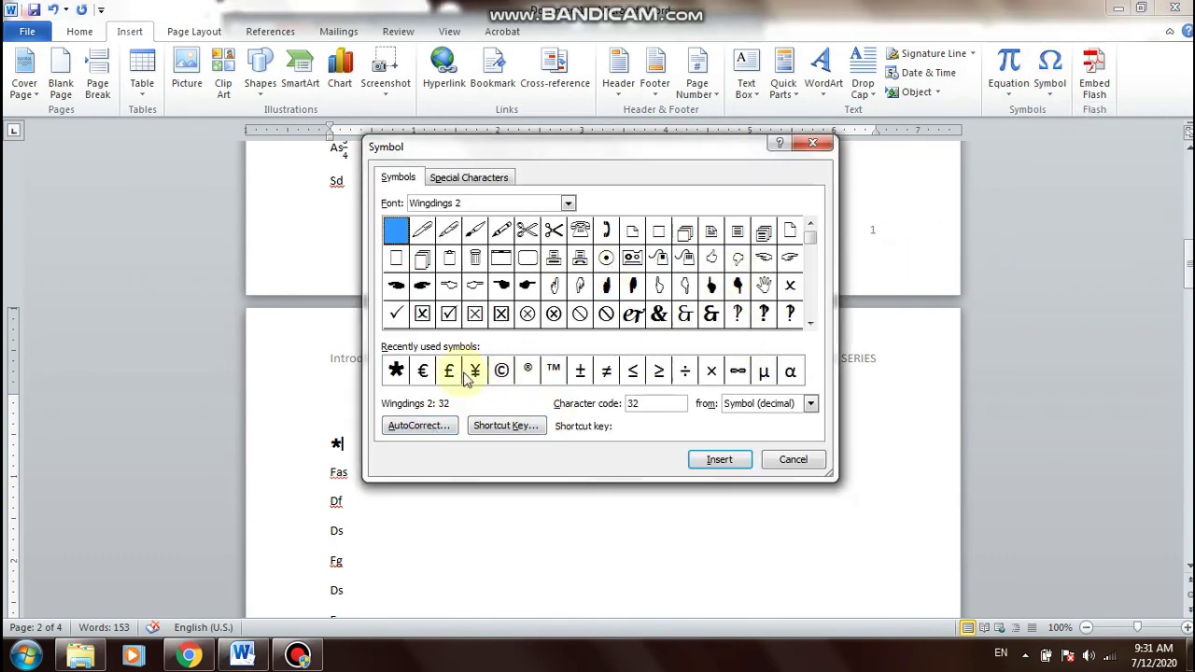
pyautogui.click(794, 457)
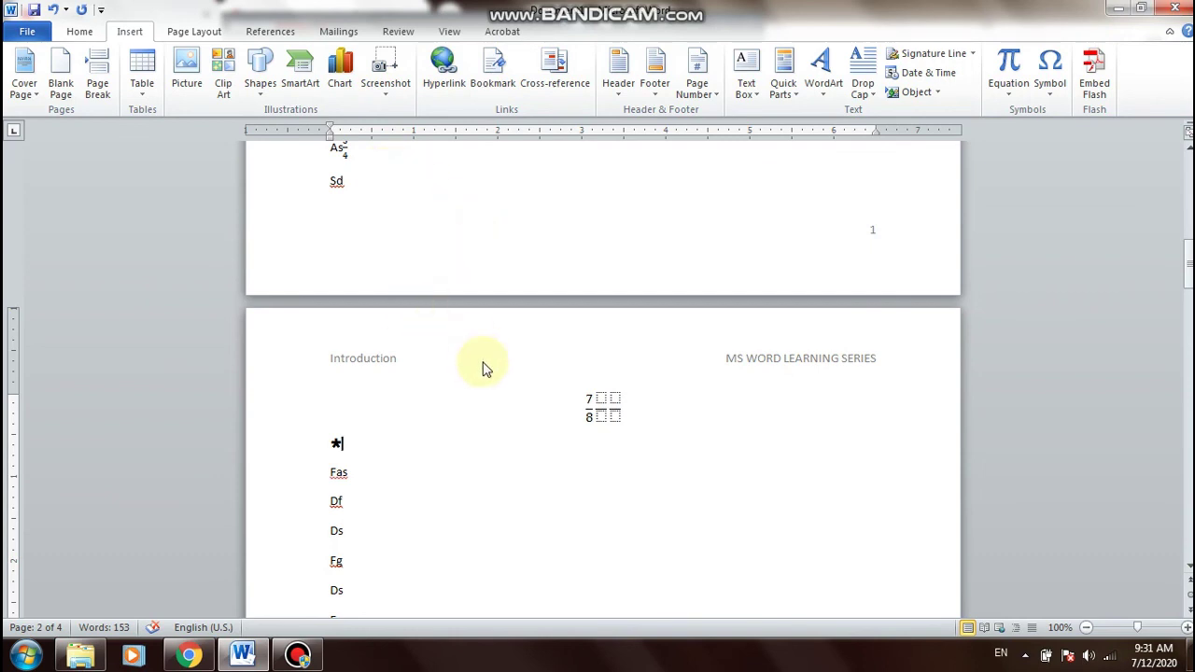
pyautogui.press('Return')
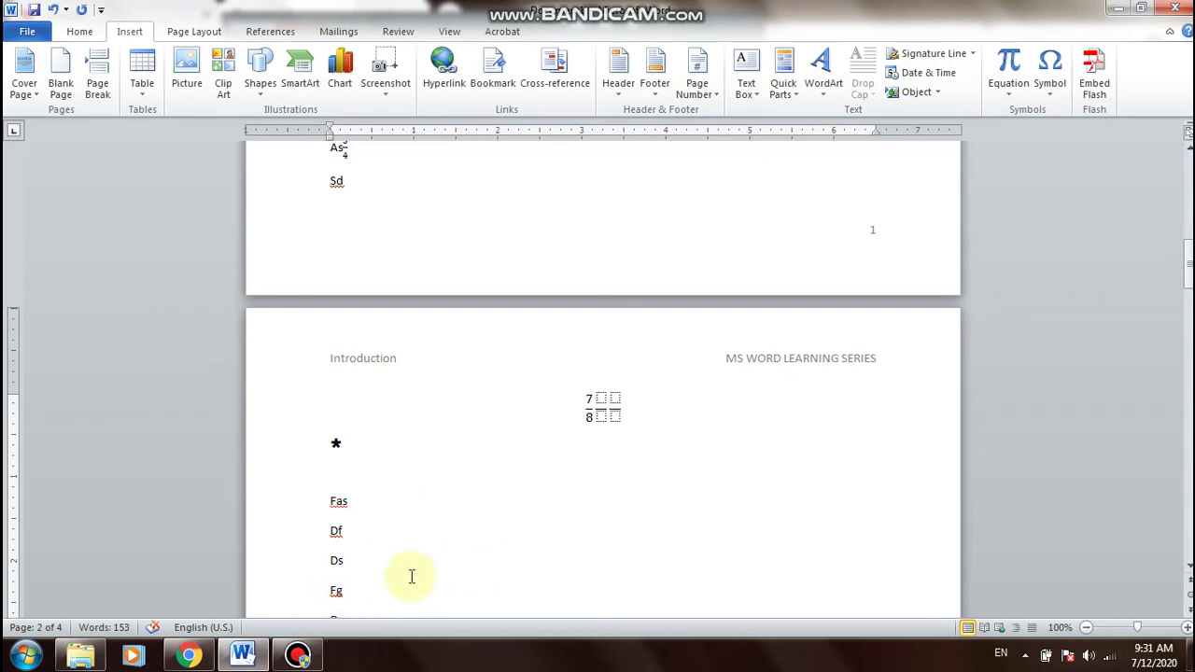
pyautogui.click(297, 654)
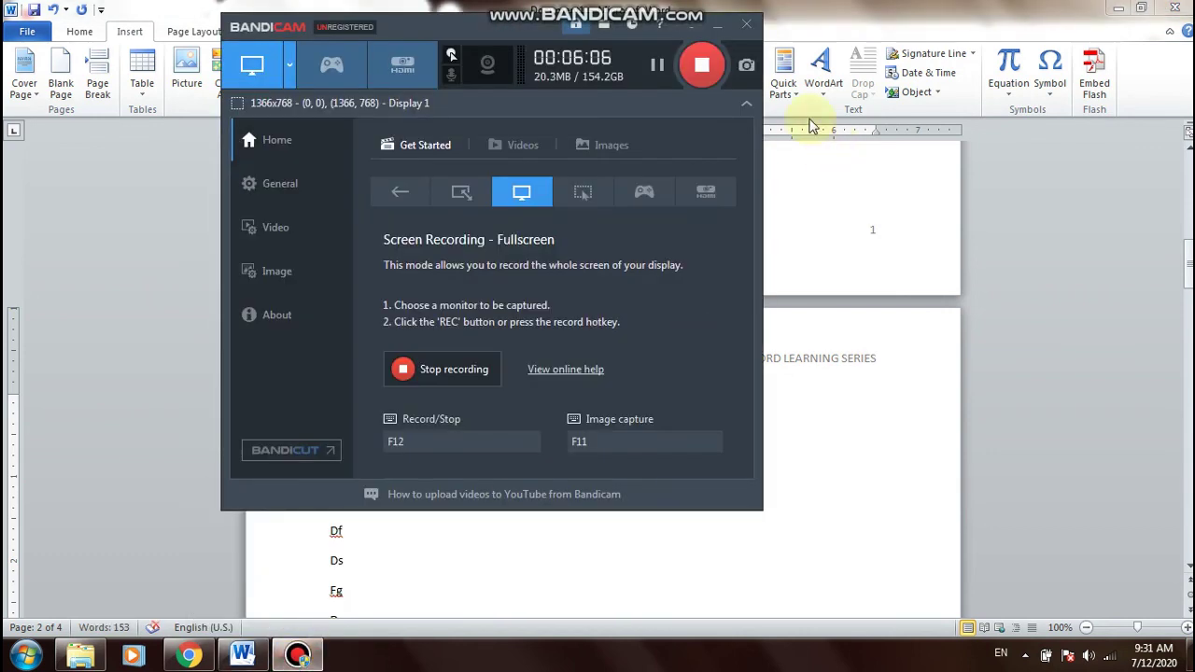
# End the Bandicam recording with its red stop button
pyautogui.click(712, 84)
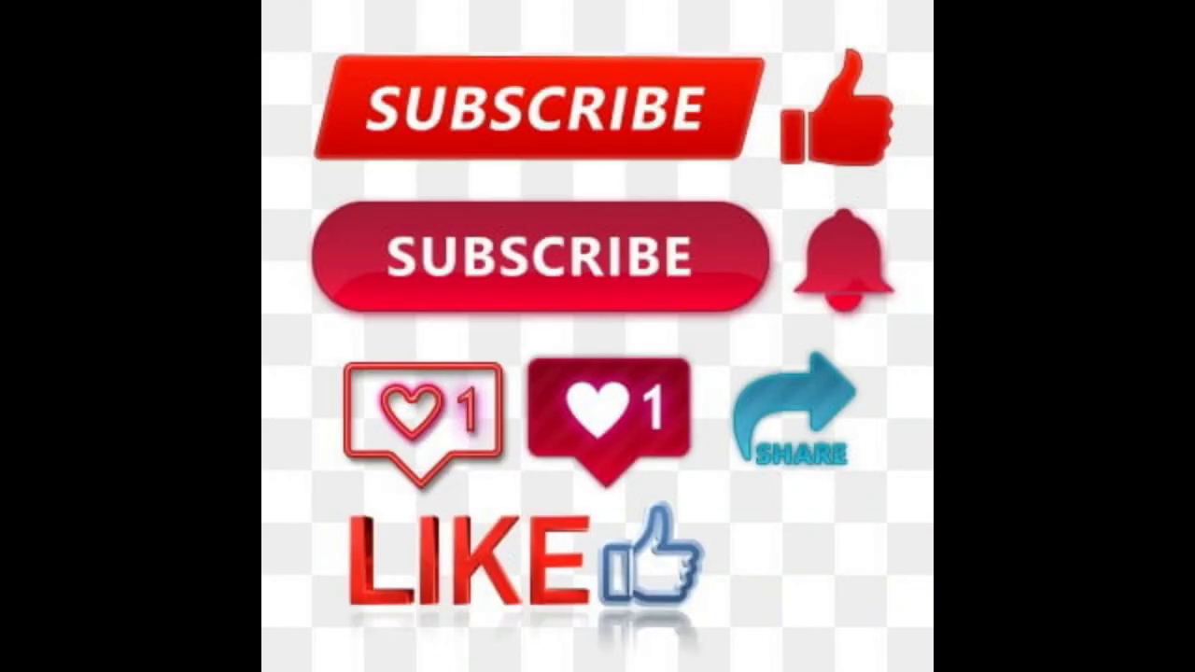